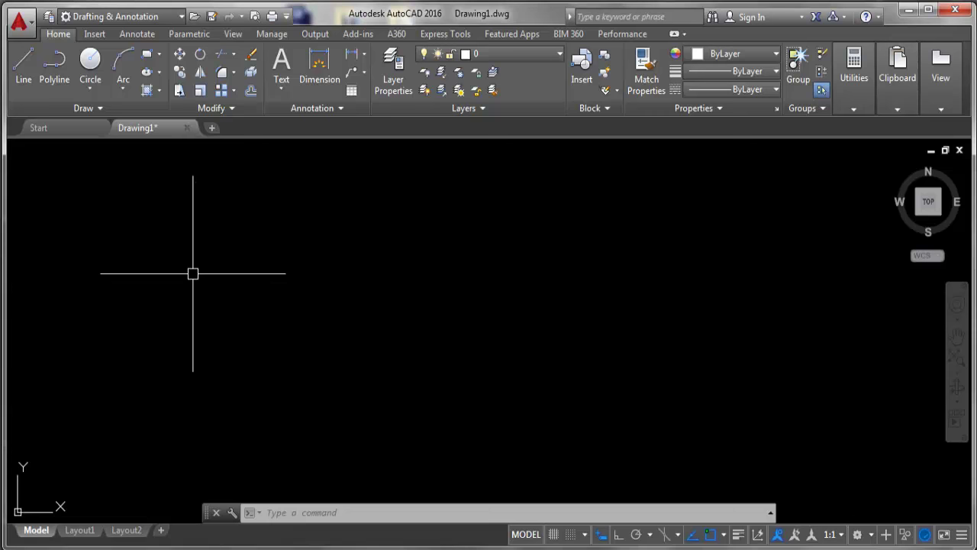
- Open Drawing Units with the UN command, then close it without changes
text(un)
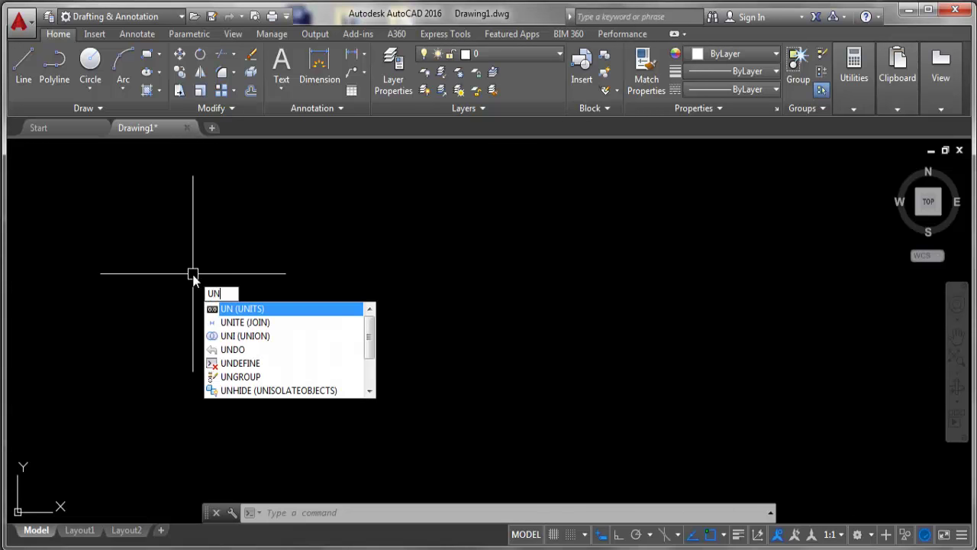
key(Return)
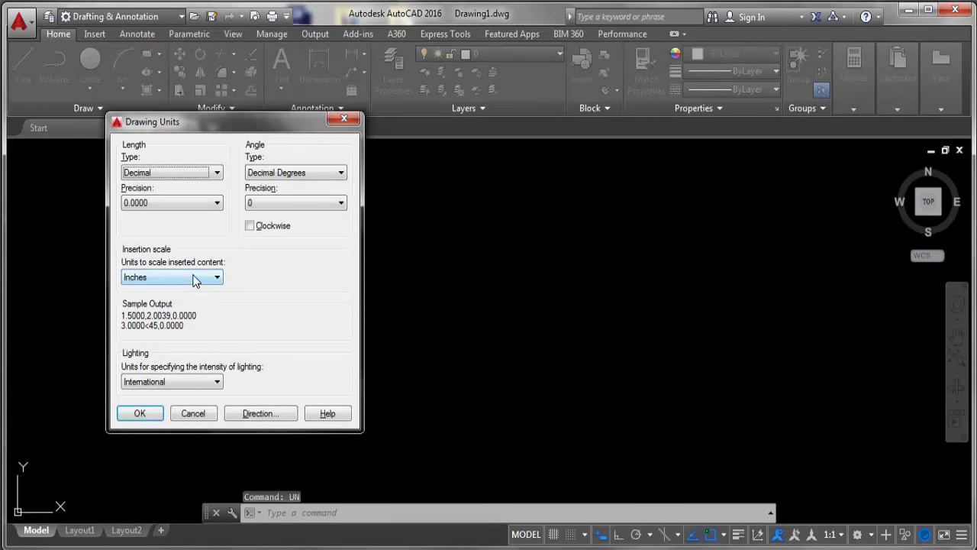
mouse_move(295, 123)
mouse_down()
mouse_move(400, 136)
mouse_move(382, 124)
mouse_up()
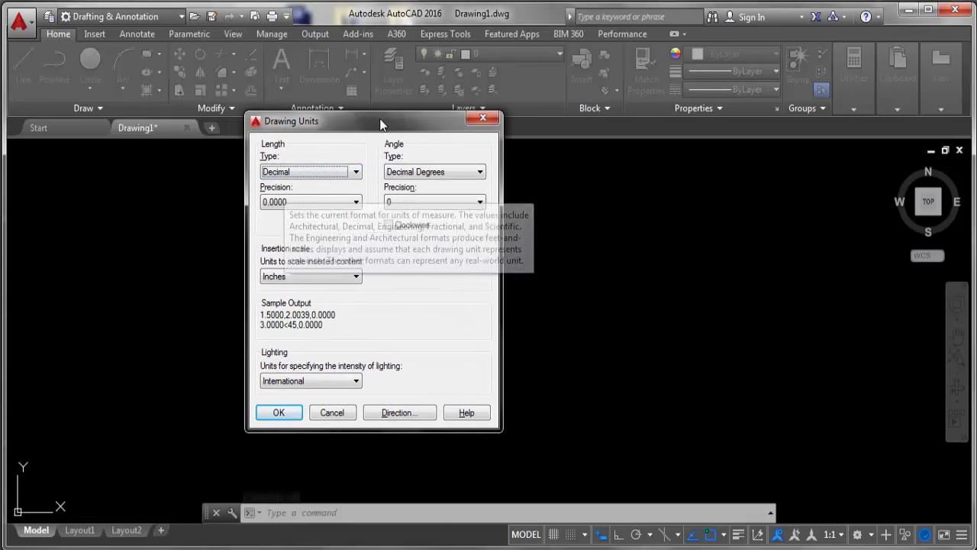
click(484, 120)
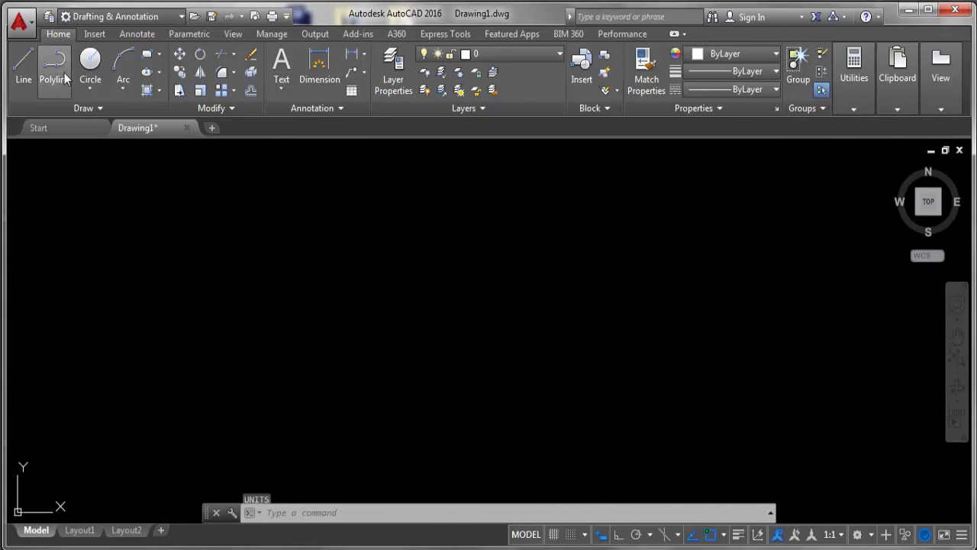
- Open Drawing Units from the application menu and close it again
click(31, 26)
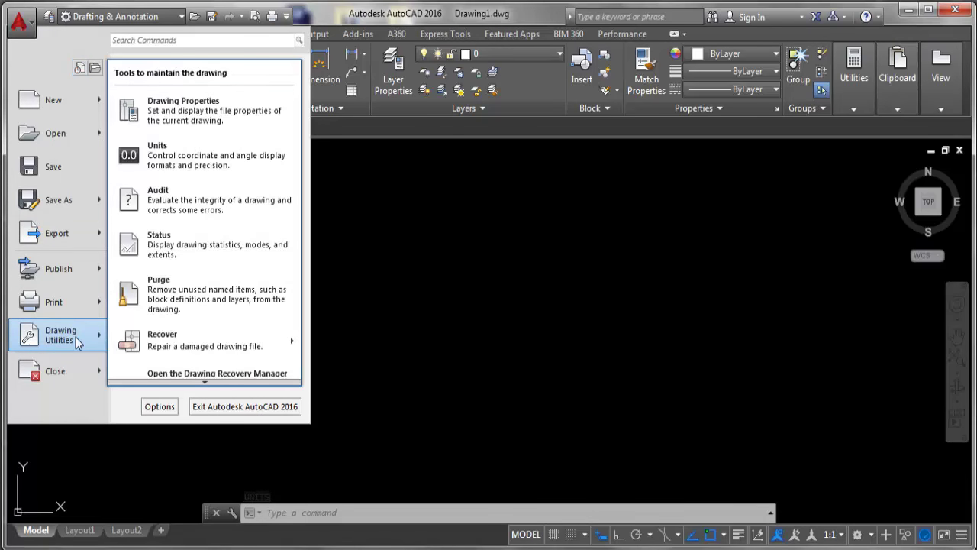
mouse_move(61, 335)
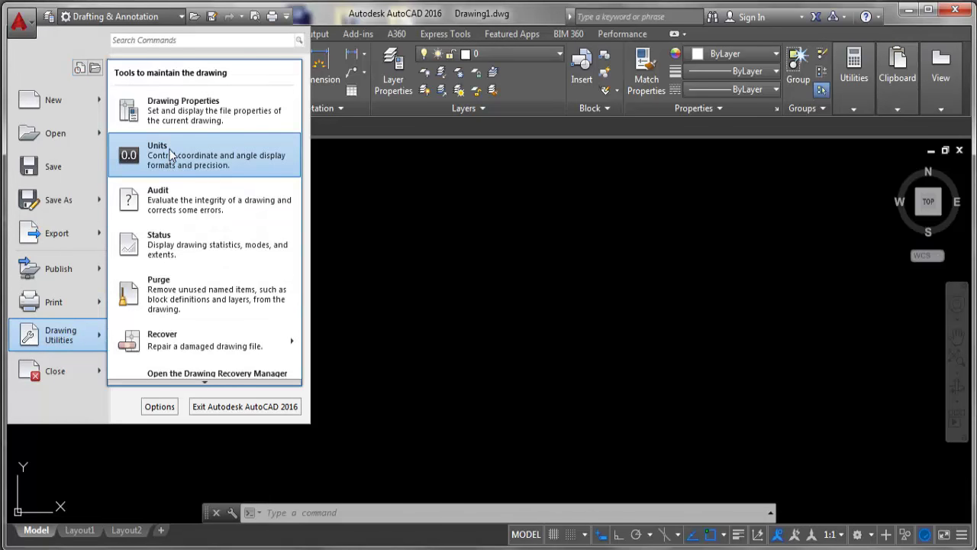
click(172, 156)
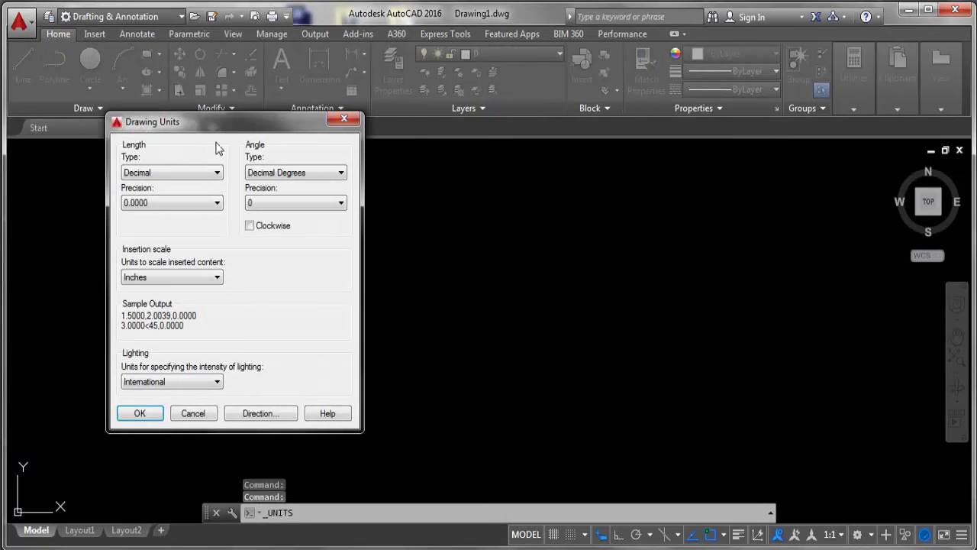
mouse_move(247, 127)
mouse_down()
mouse_move(500, 156)
mouse_move(444, 152)
mouse_up()
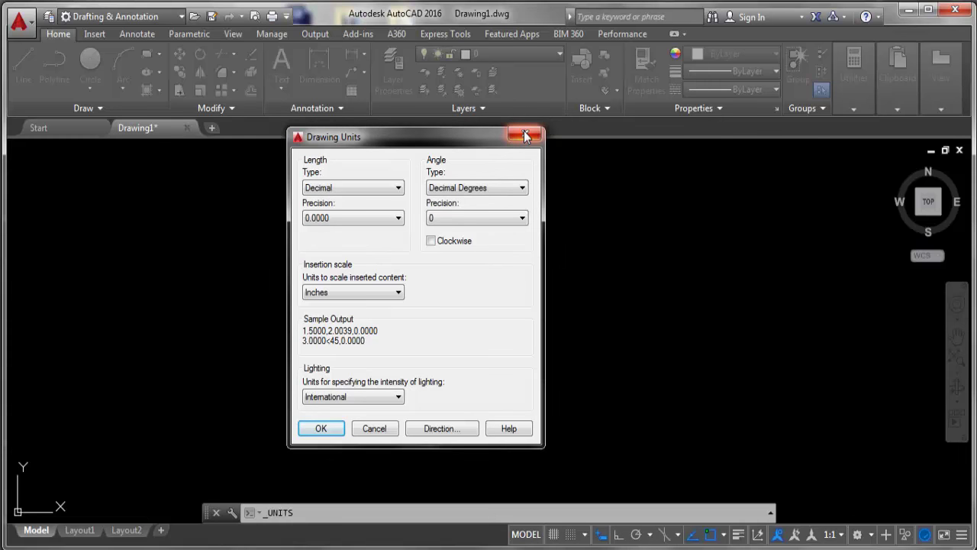
click(525, 135)
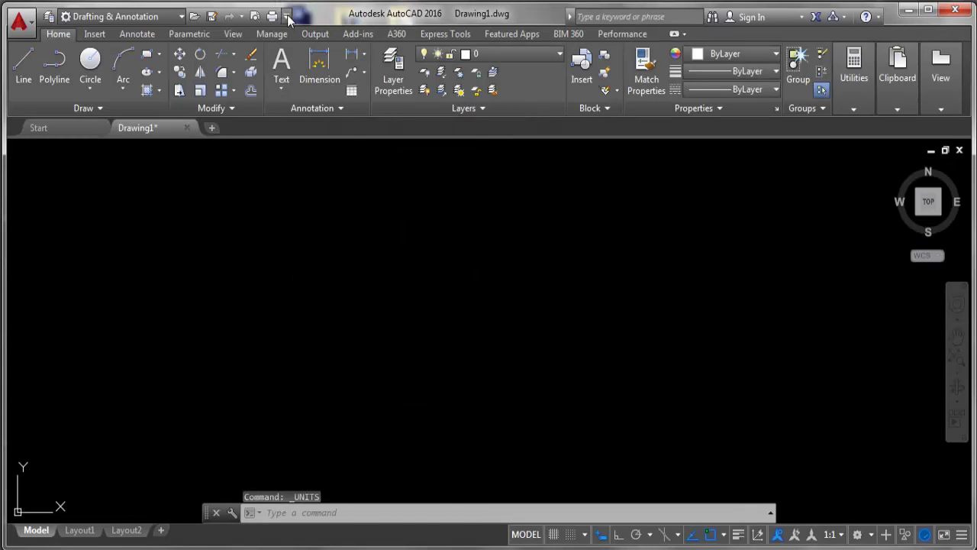
- Turn on the classic menu bar, then open Format > Units and close it
click(287, 16)
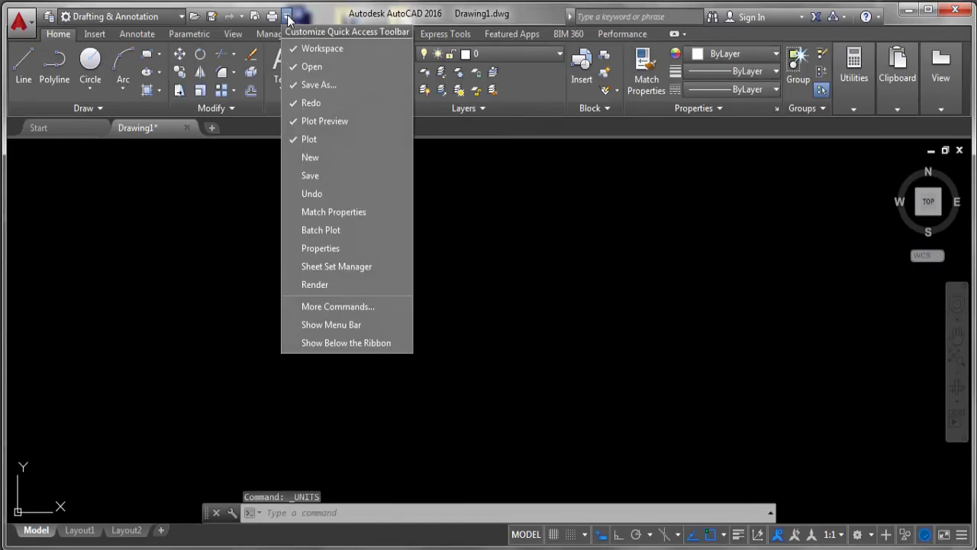
click(338, 325)
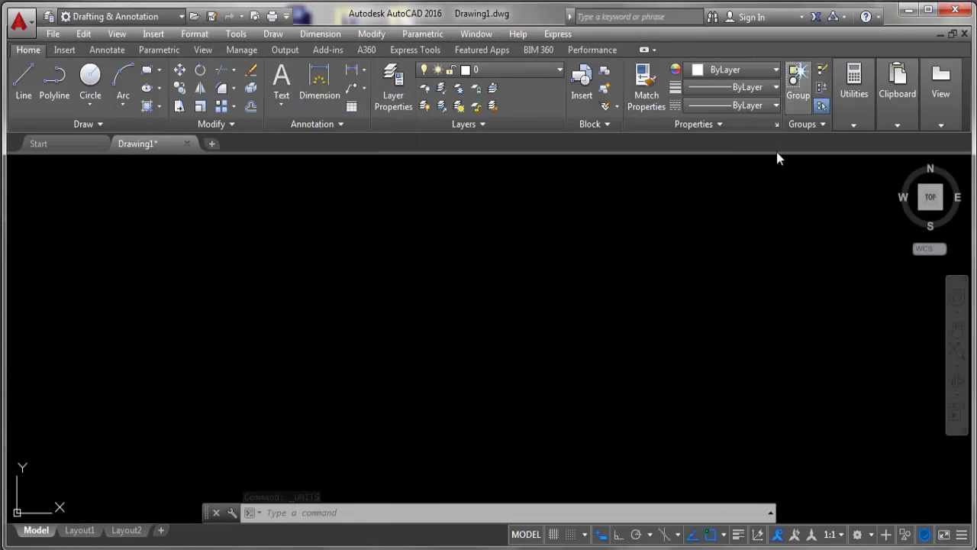
click(195, 33)
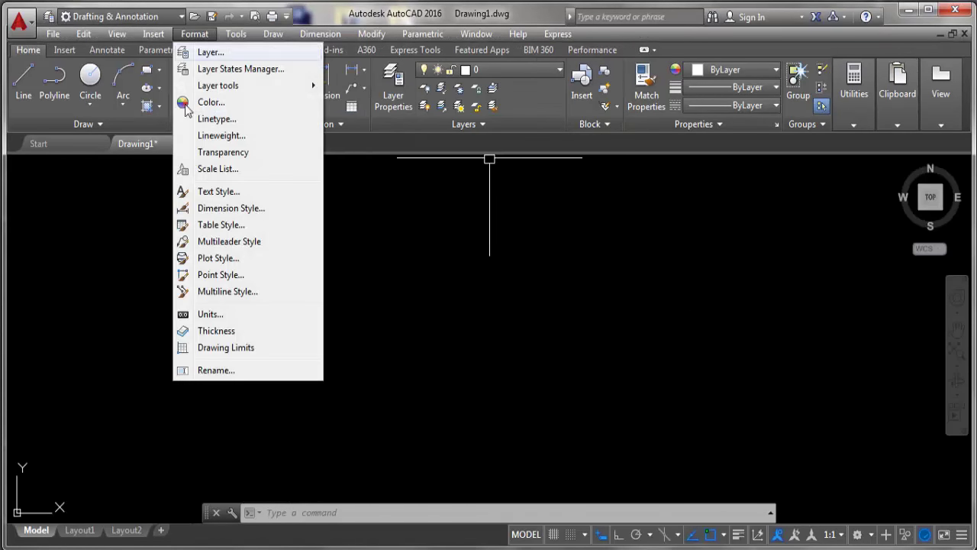
click(207, 313)
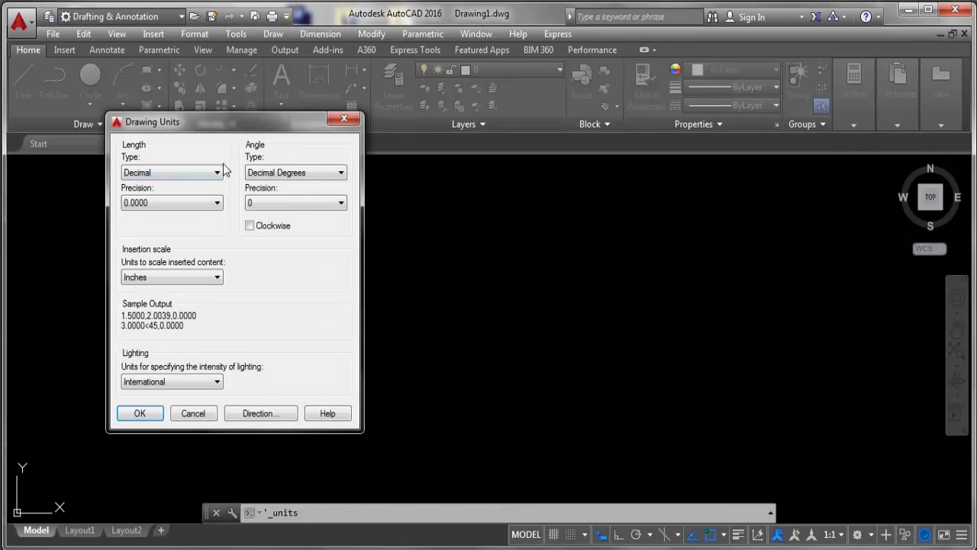
drag(248, 126, 333, 138)
click(432, 134)
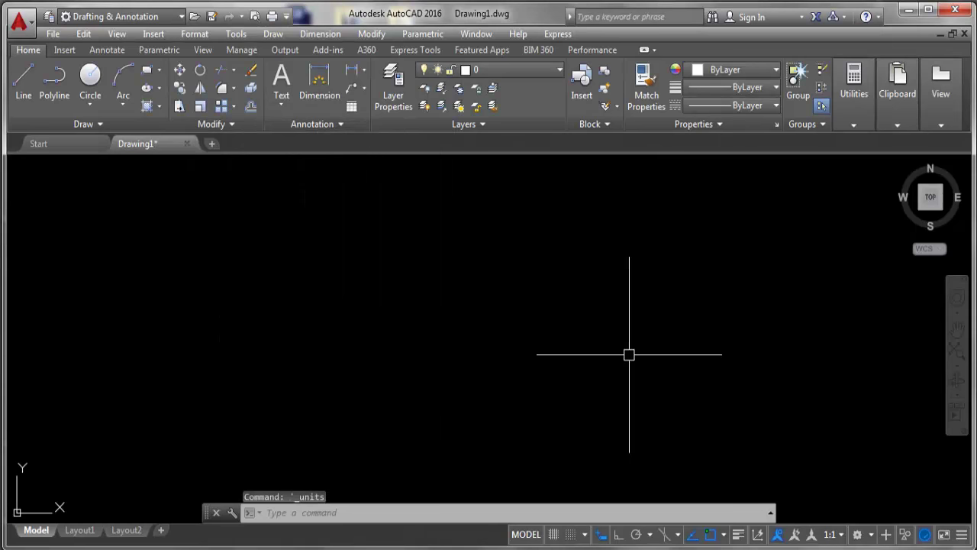
- Open Drawing Units and choose Engineering length type, keeping insertion scale at Inches
text(UN)
key(Return)
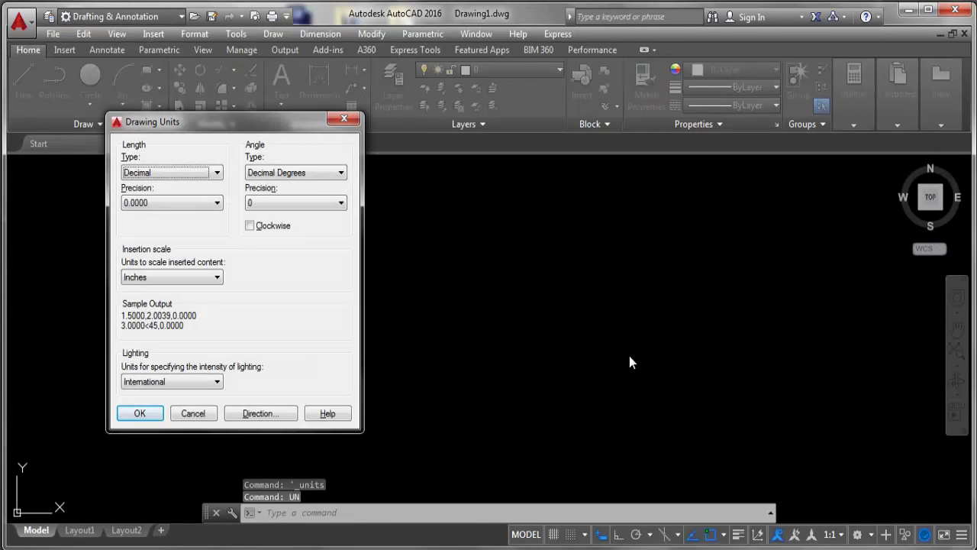
drag(218, 121, 322, 120)
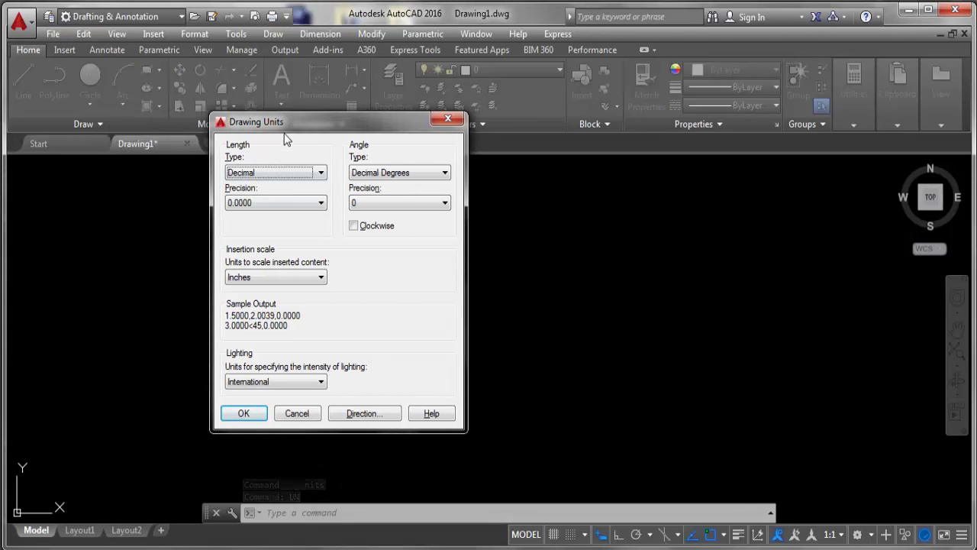
click(282, 176)
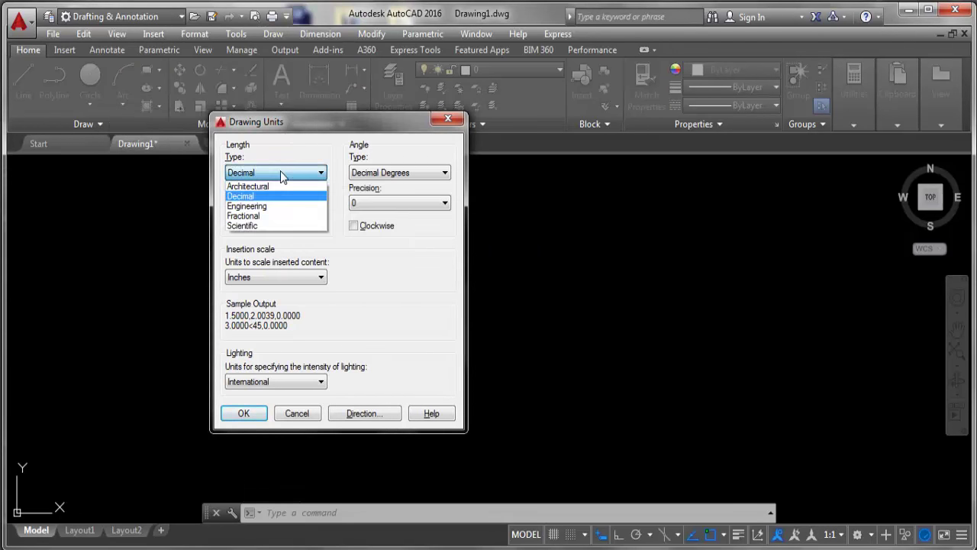
click(259, 206)
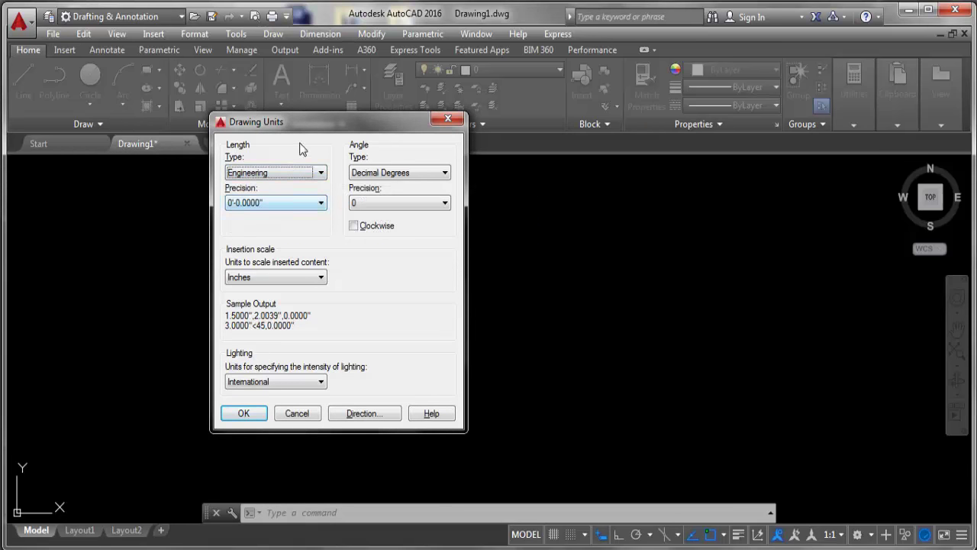
drag(319, 133, 345, 128)
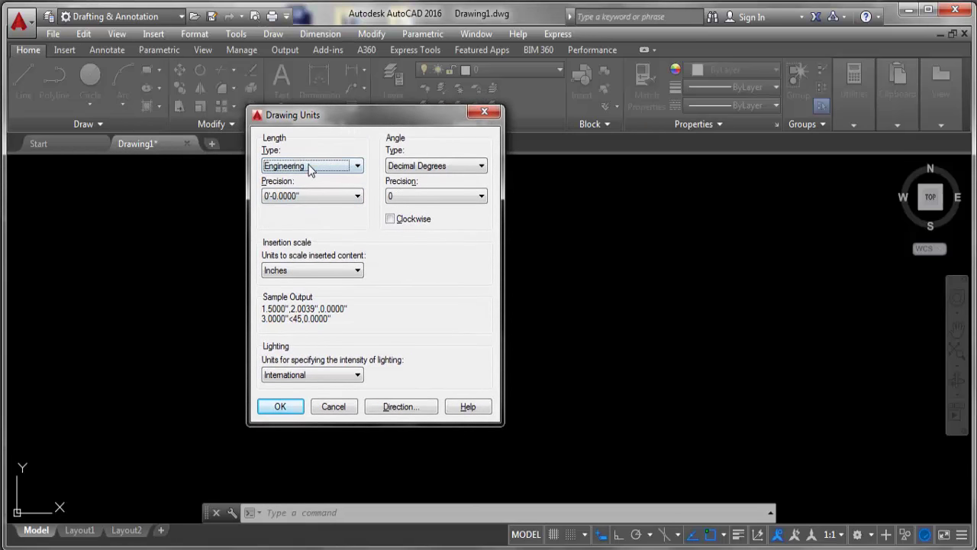
click(324, 270)
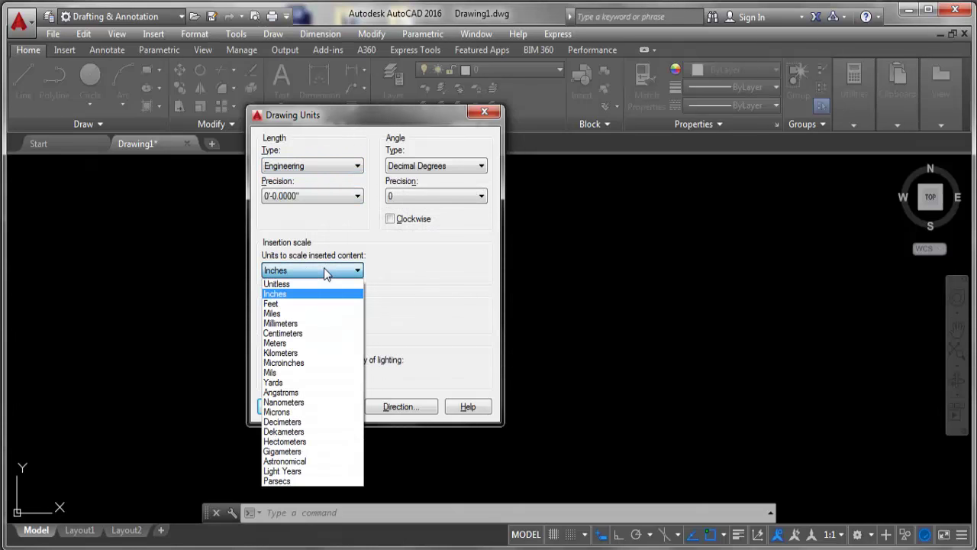
click(303, 163)
- Set the length precision to 0'-0.0", leaving insertion scale at Inches
click(303, 165)
click(298, 199)
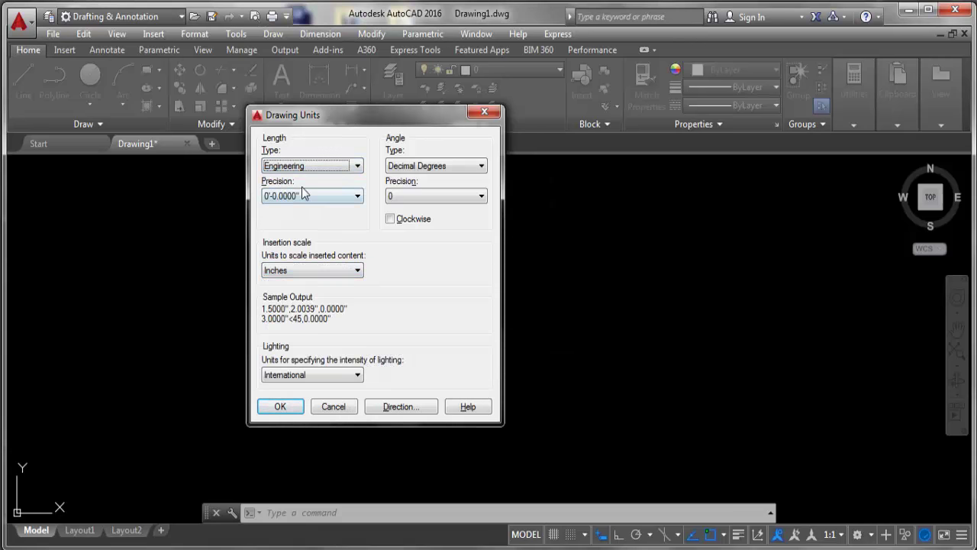
click(302, 194)
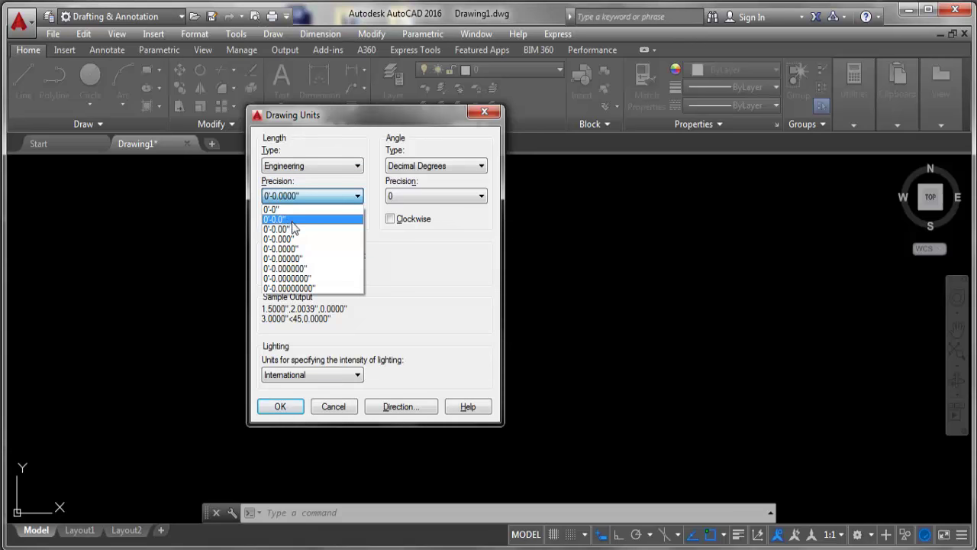
click(289, 221)
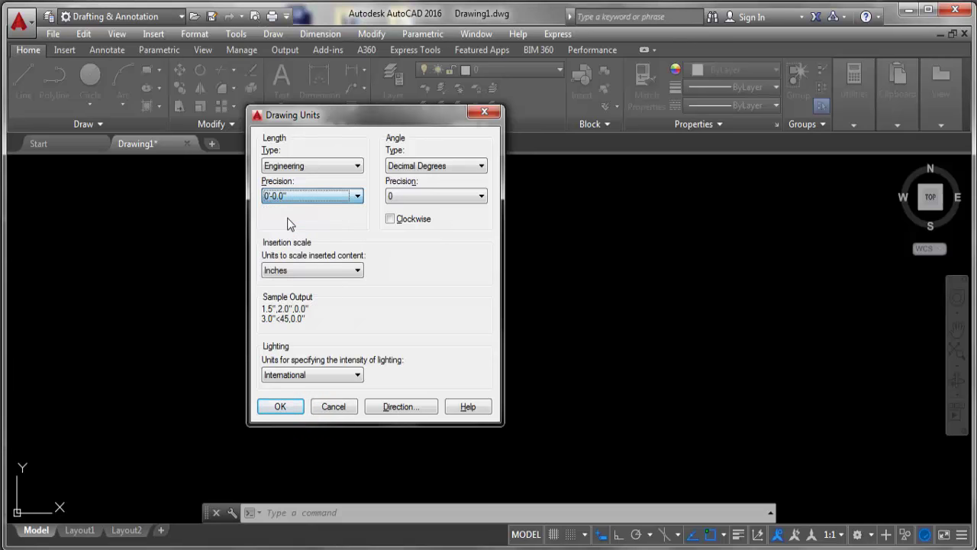
click(314, 274)
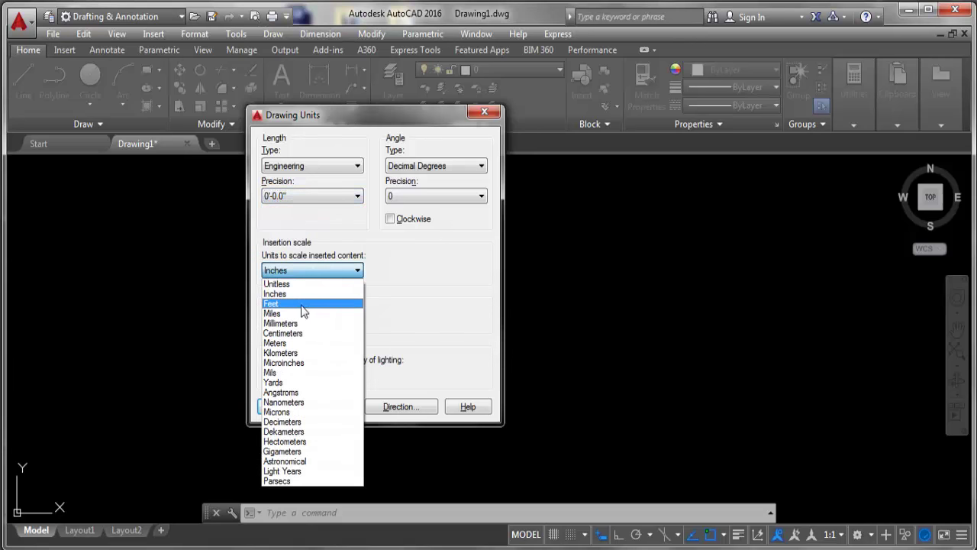
click(296, 287)
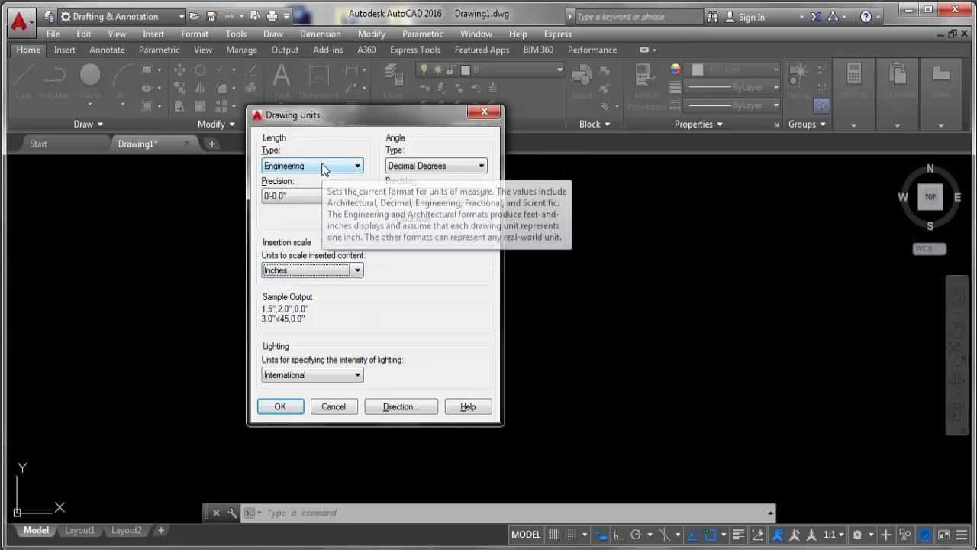
- Switch the length type to Decimal briefly, then back to Engineering
click(323, 168)
click(308, 190)
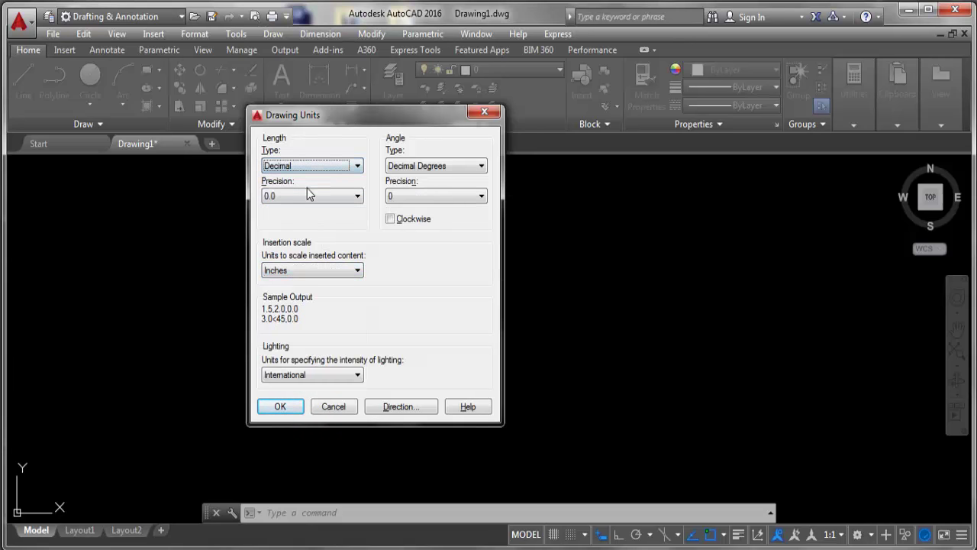
click(318, 269)
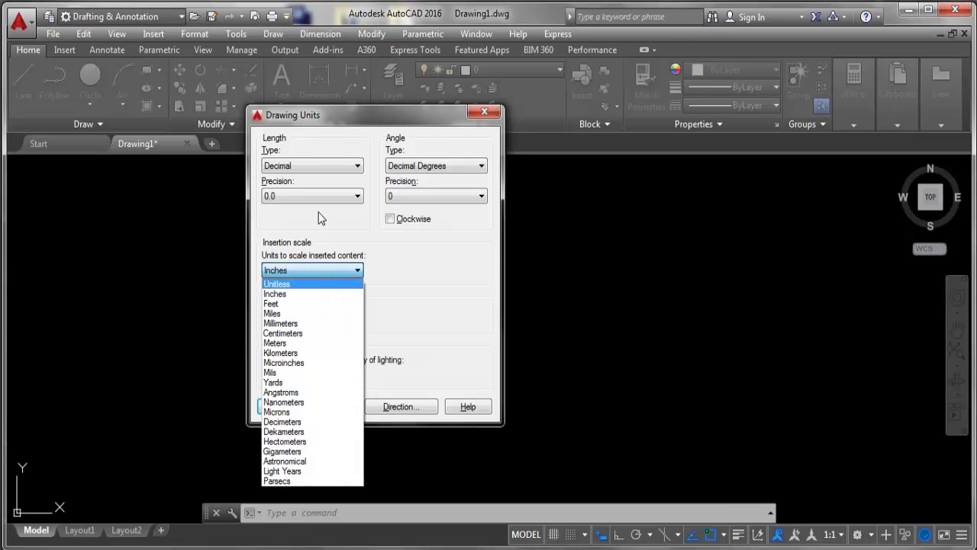
click(334, 165)
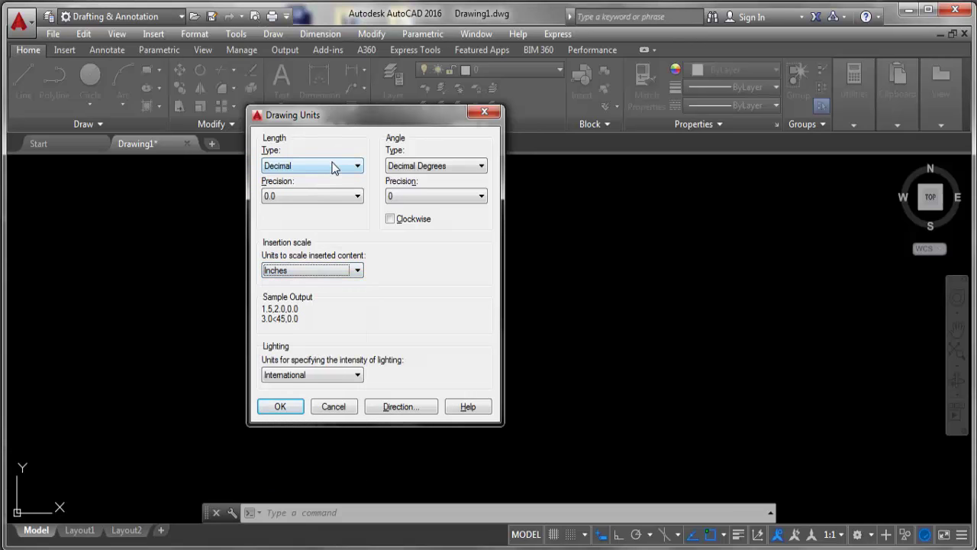
click(332, 167)
click(299, 199)
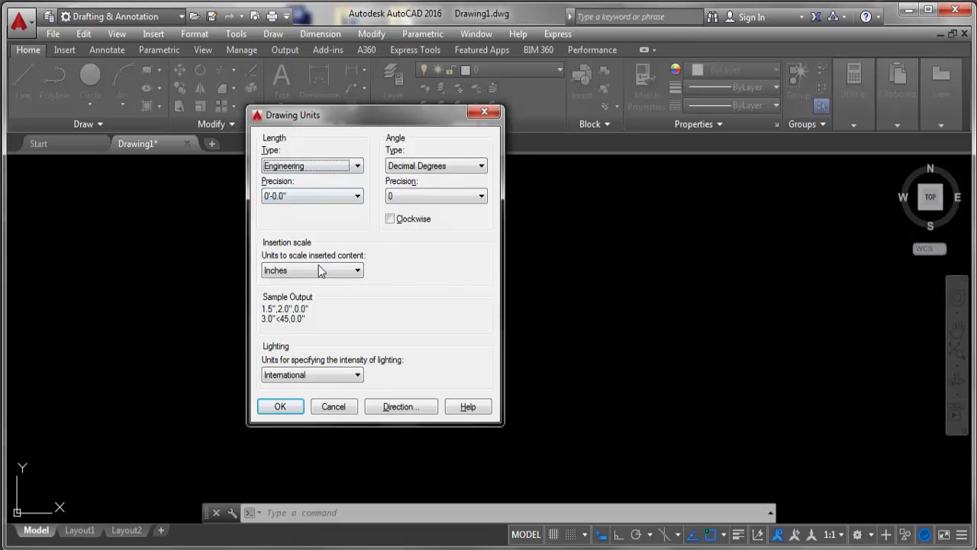
- Apply the Engineering units and draw a single slanted line
click(281, 406)
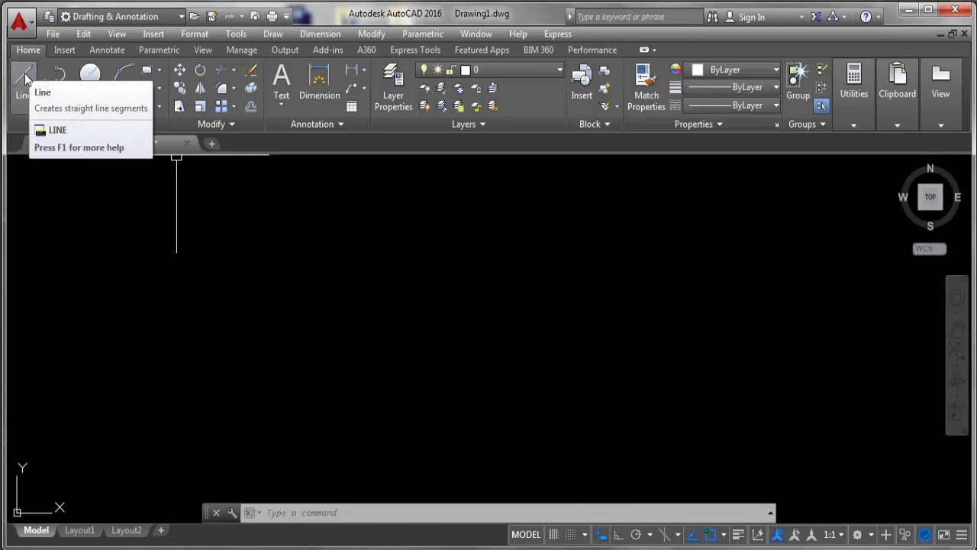
click(25, 79)
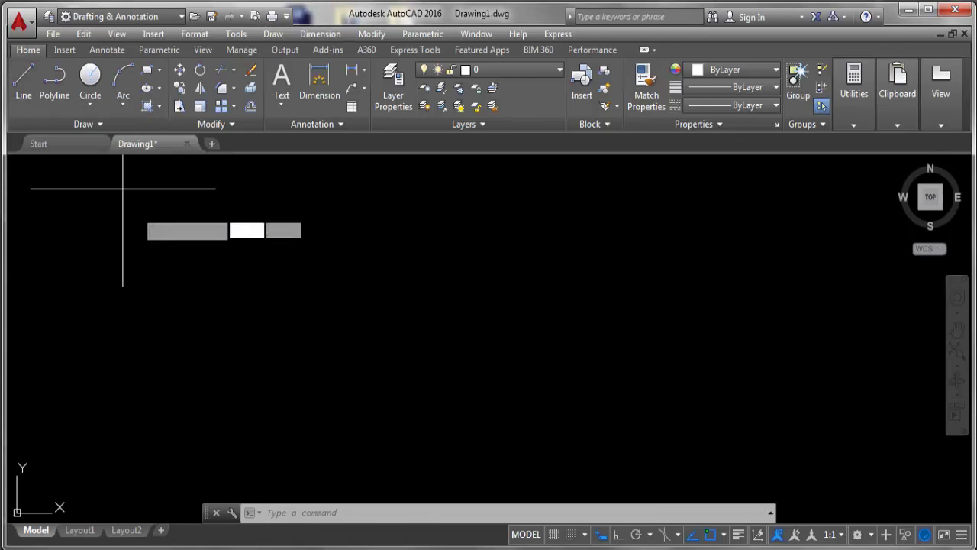
click(245, 301)
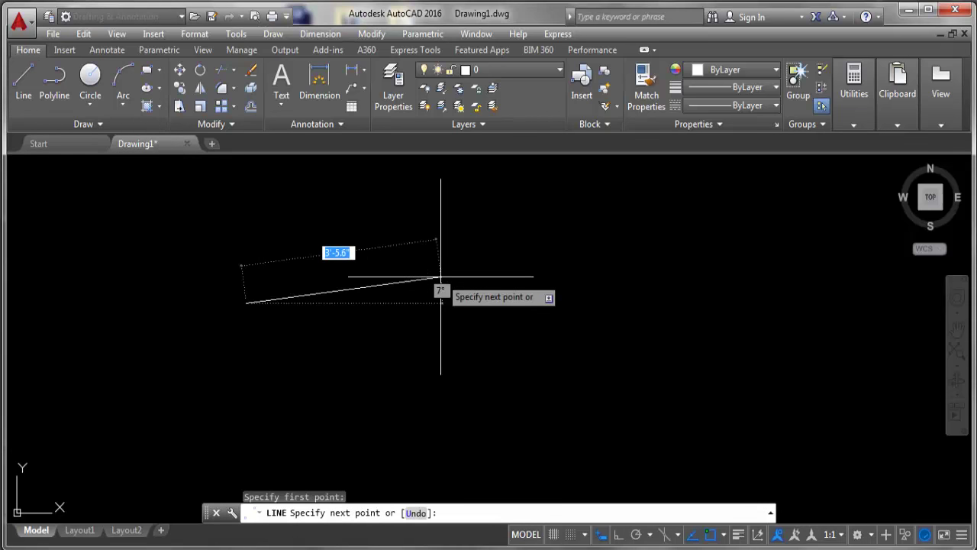
click(441, 277)
right_click(453, 283)
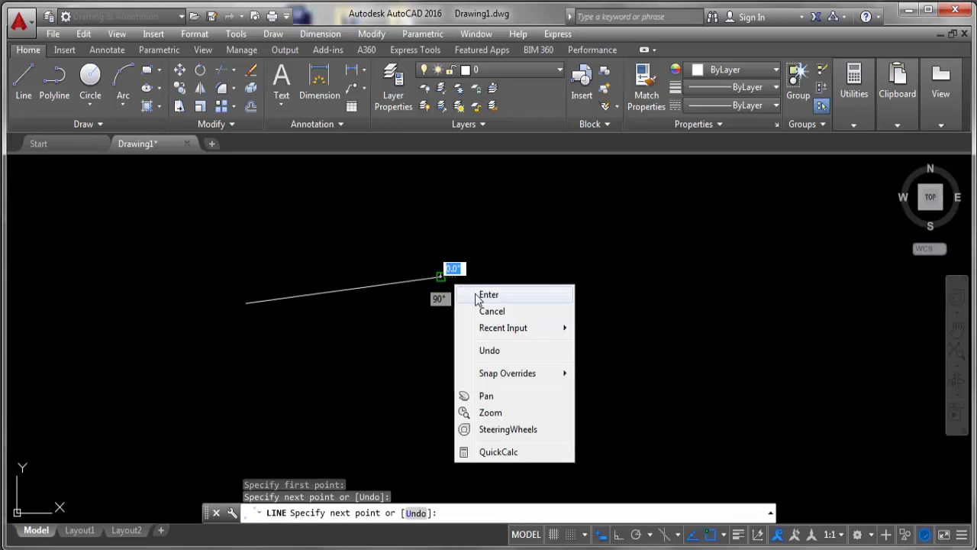
click(476, 294)
- Draw a two-segment inverted-V line to the right of the slanted line
text(L)
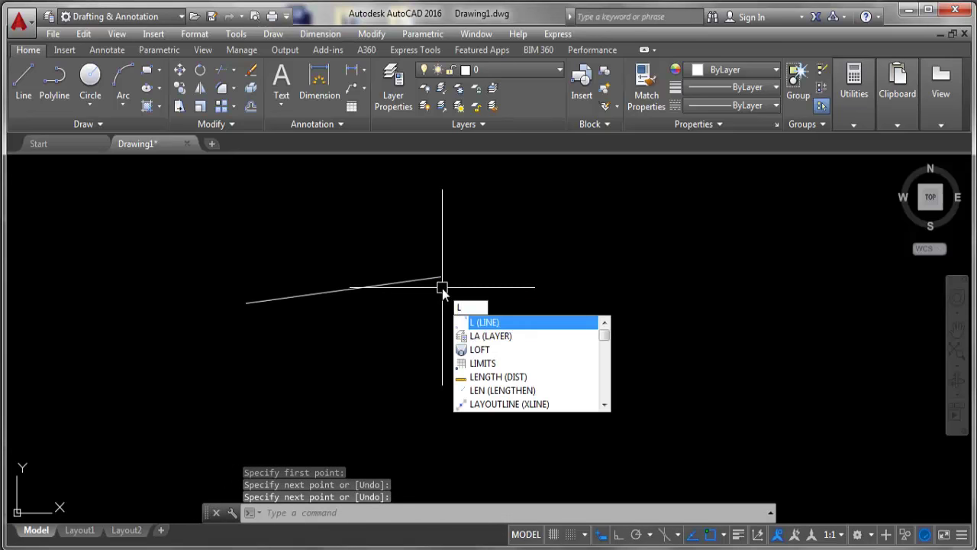
key(Return)
click(435, 339)
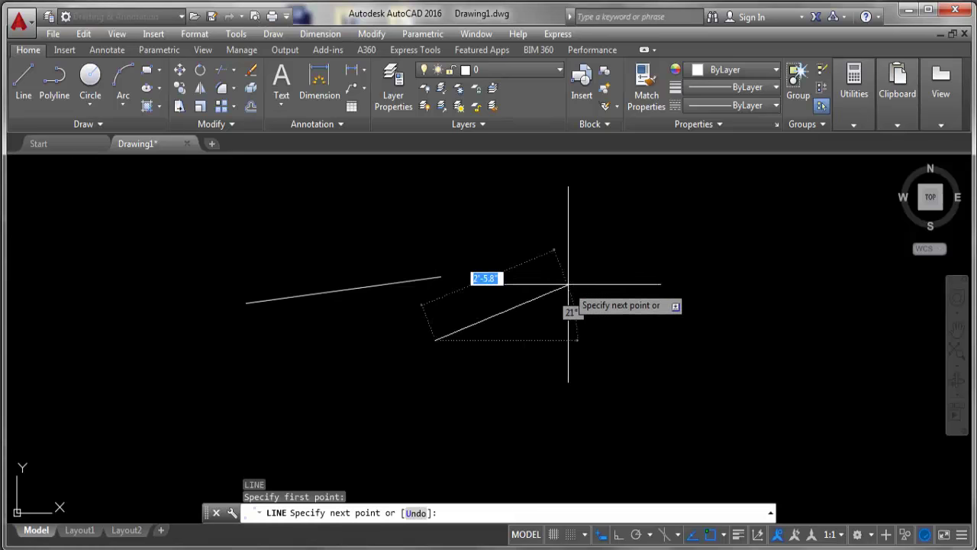
click(585, 263)
click(752, 347)
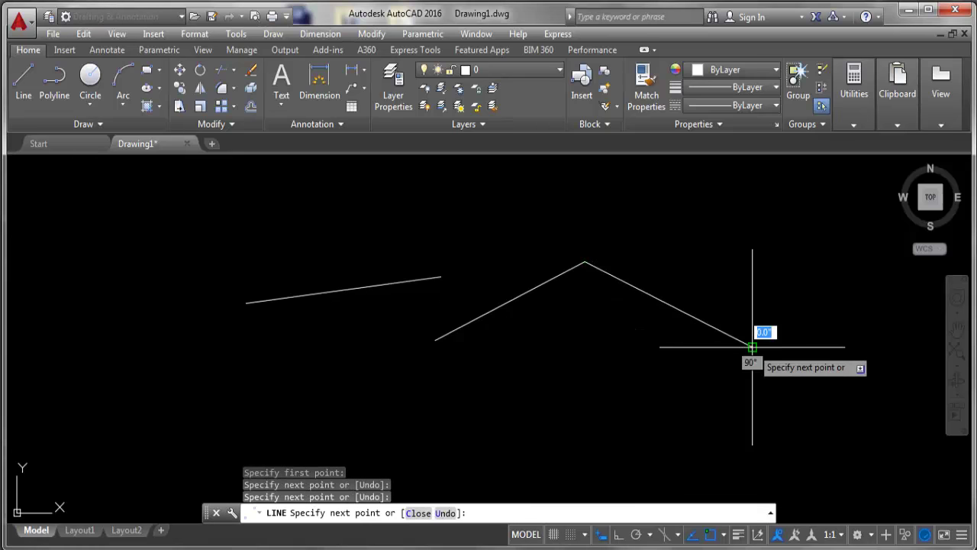
right_click(752, 347)
click(780, 359)
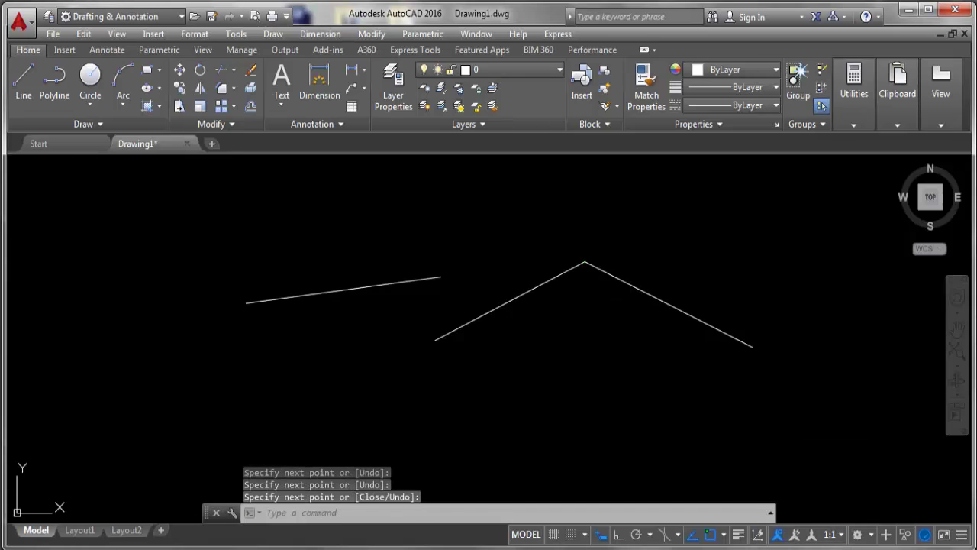
click(630, 218)
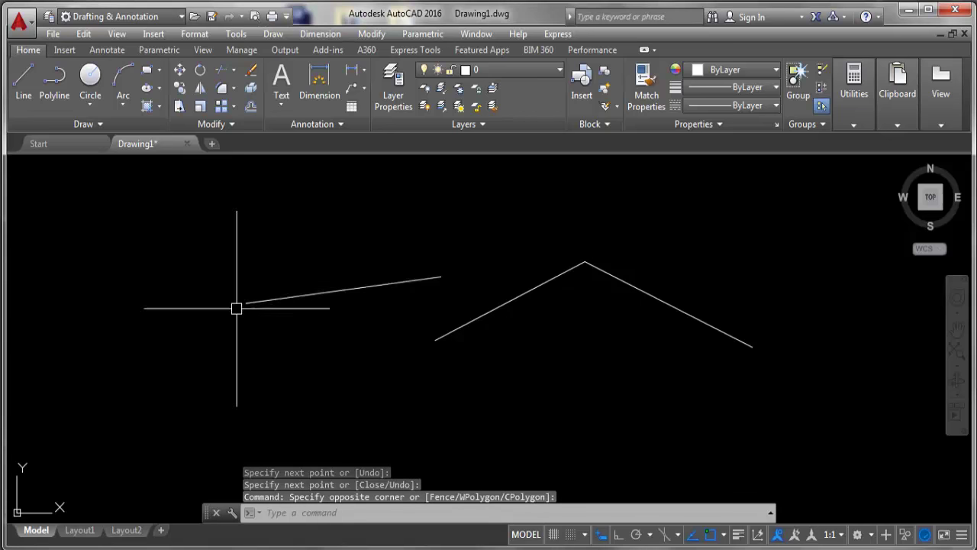
- Window-select and delete the slanted line, then the two V-shaped lines
click(458, 252)
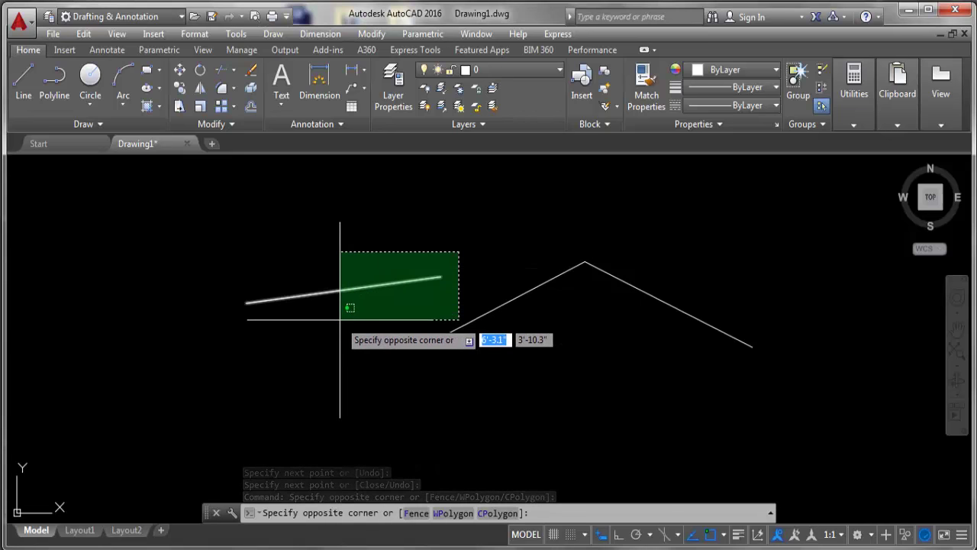
click(336, 322)
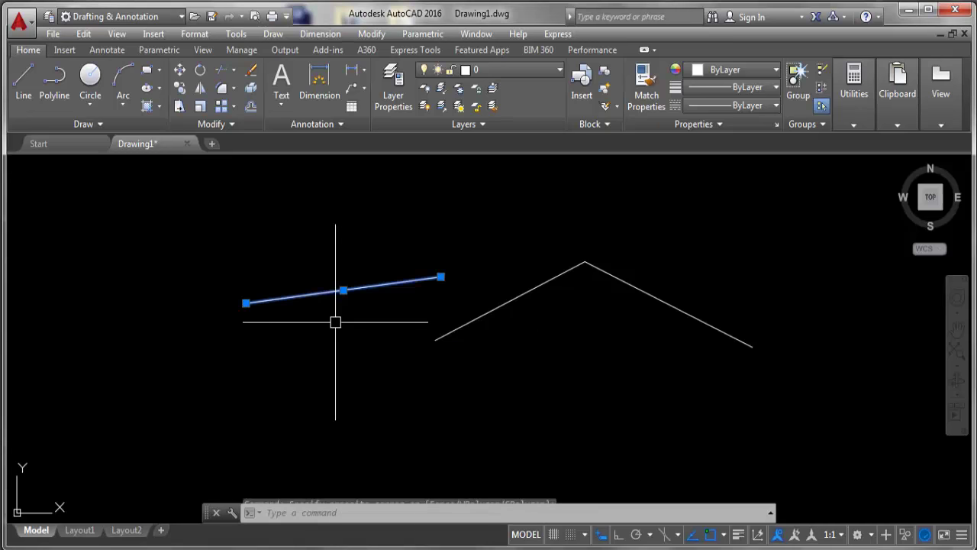
key(Delete)
click(631, 249)
click(497, 334)
key(Delete)
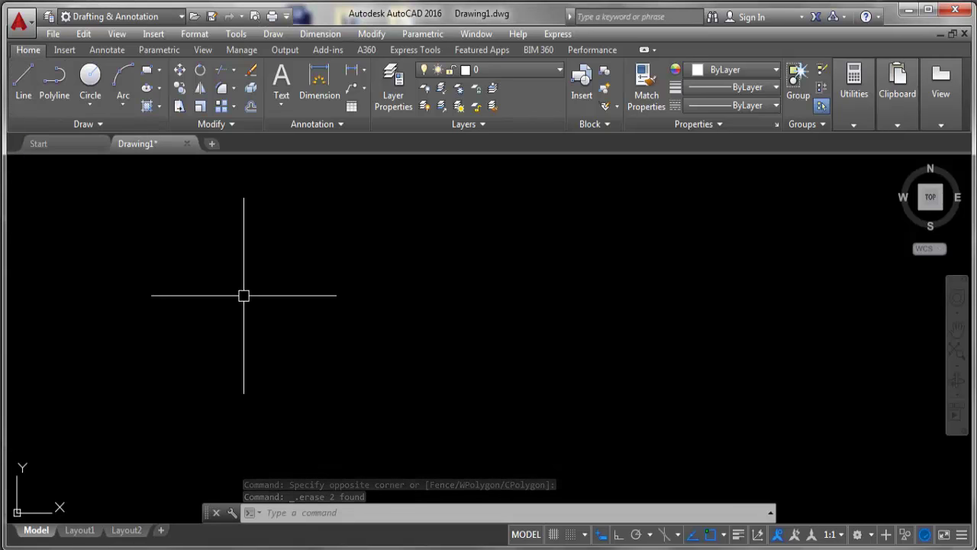
- Start a line at the first corner, turn on Ortho, and draw the 10' top side
text(l)
key(Return)
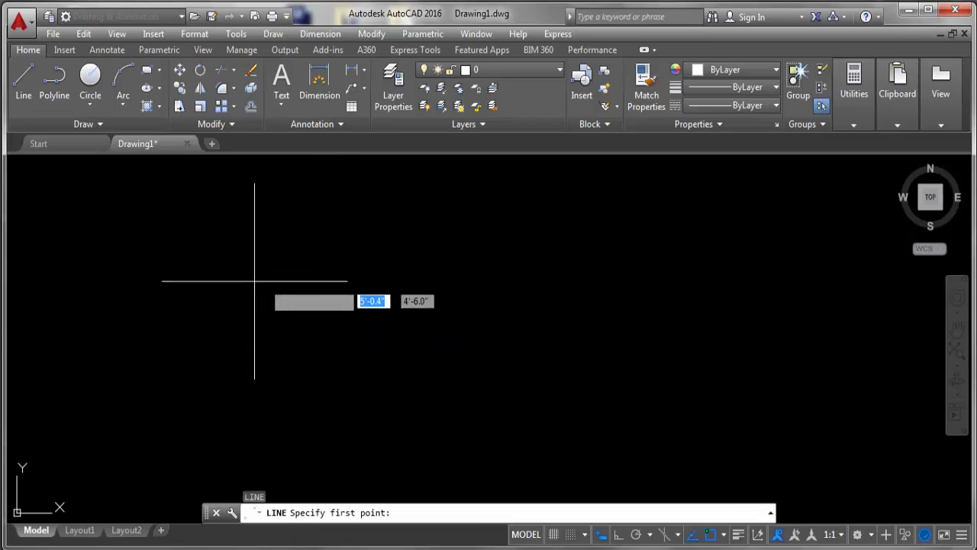
click(238, 265)
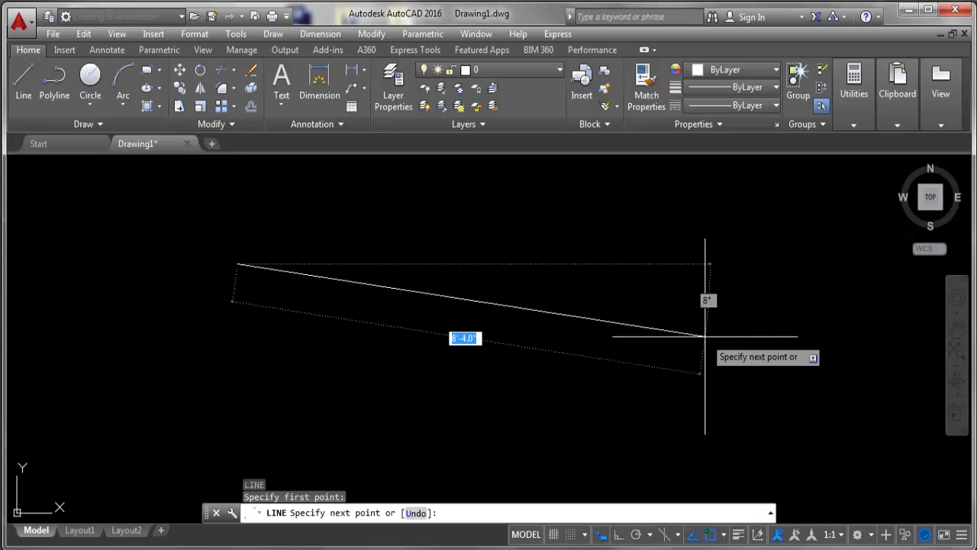
key(F8)
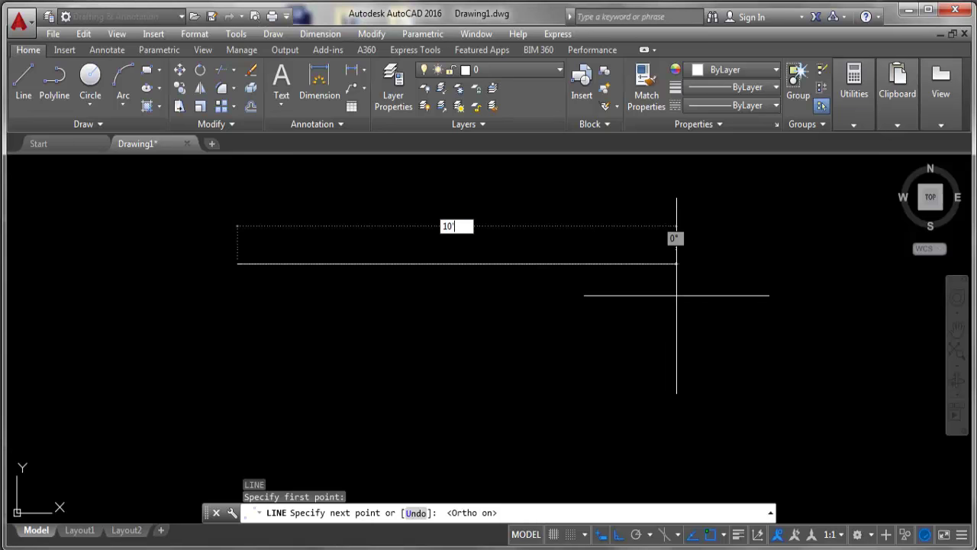
key(Return)
scroll(471, 266, up, 2)
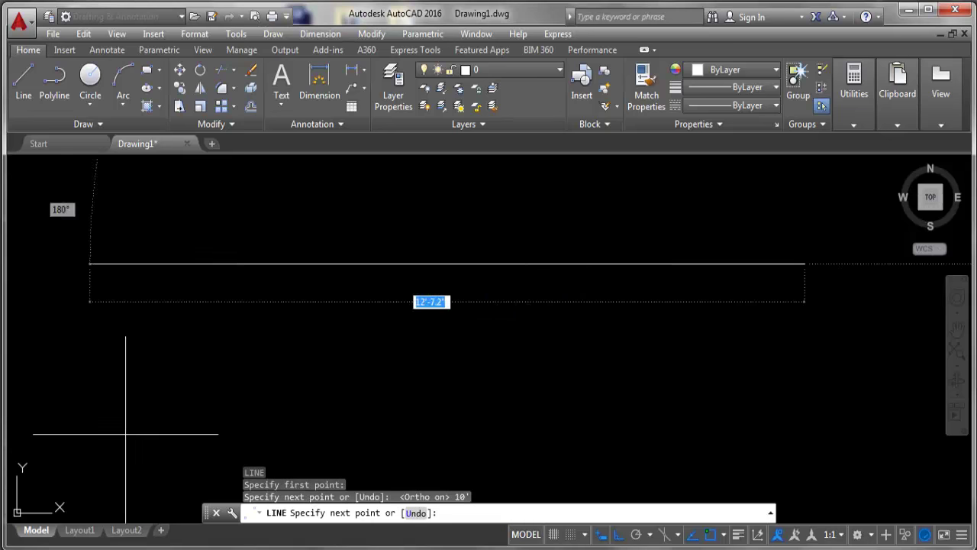
scroll(564, 438, down, 3)
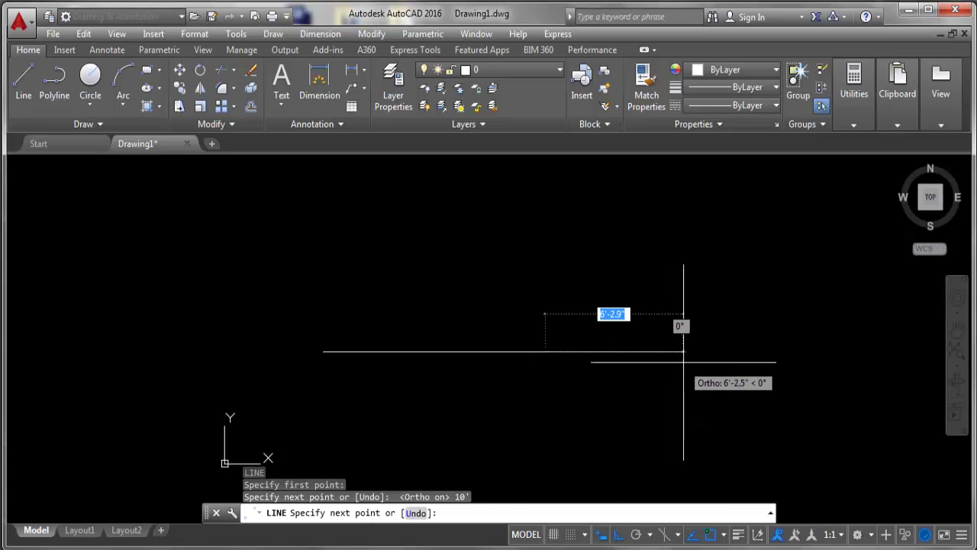
scroll(525, 421, down, 2)
scroll(545, 392, up, 2)
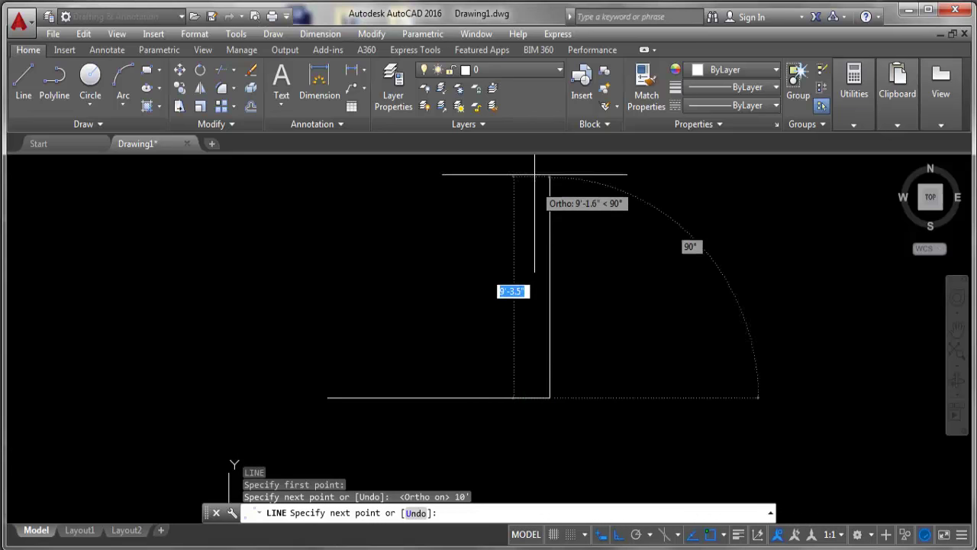
scroll(545, 229, down, 1)
middle_drag(497, 395, 506, 197)
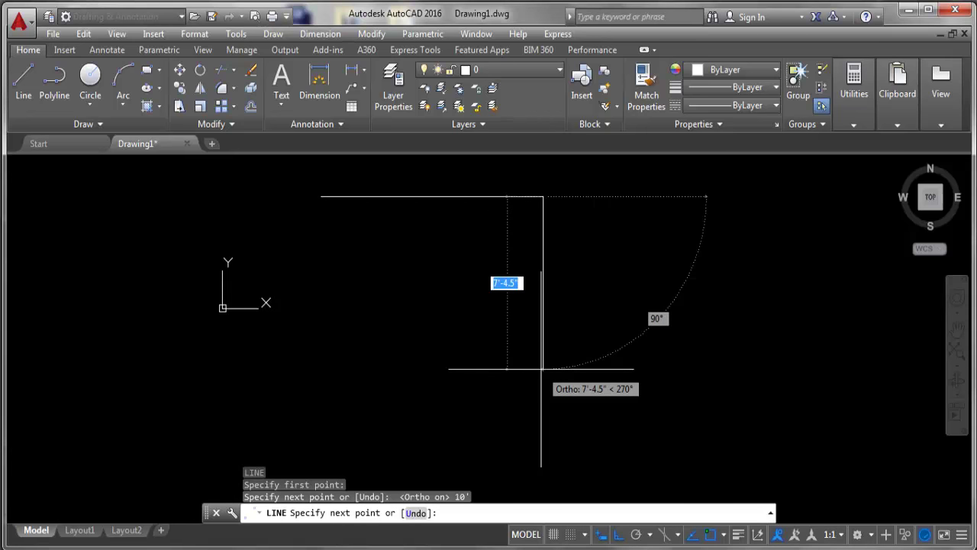
- Add the 10' vertical and bottom sides and close the square at its start corner
text(10)
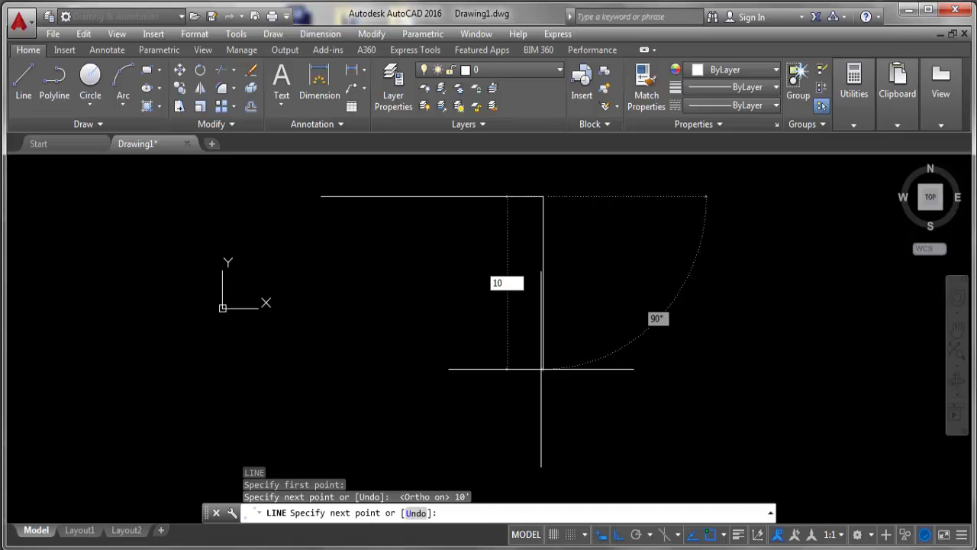
key(Return)
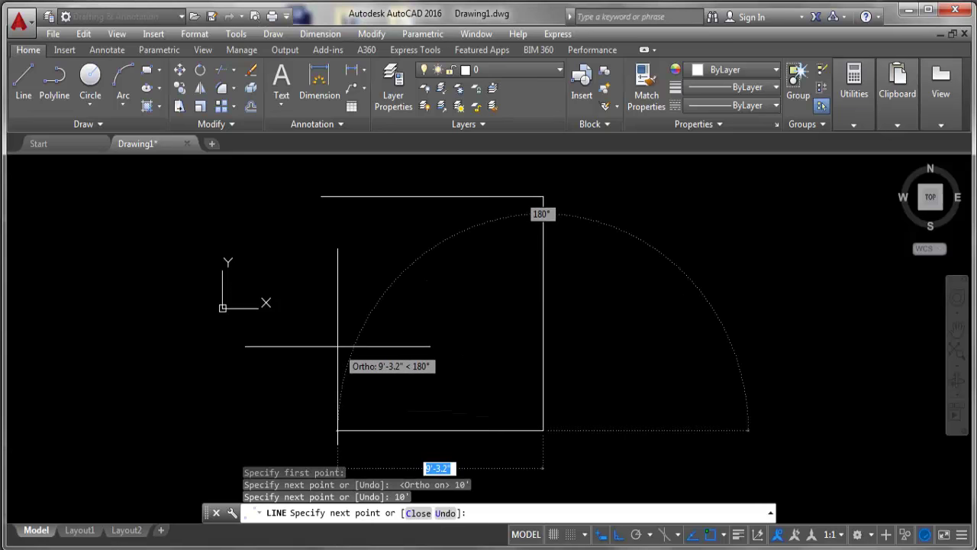
text(10)
key(Return)
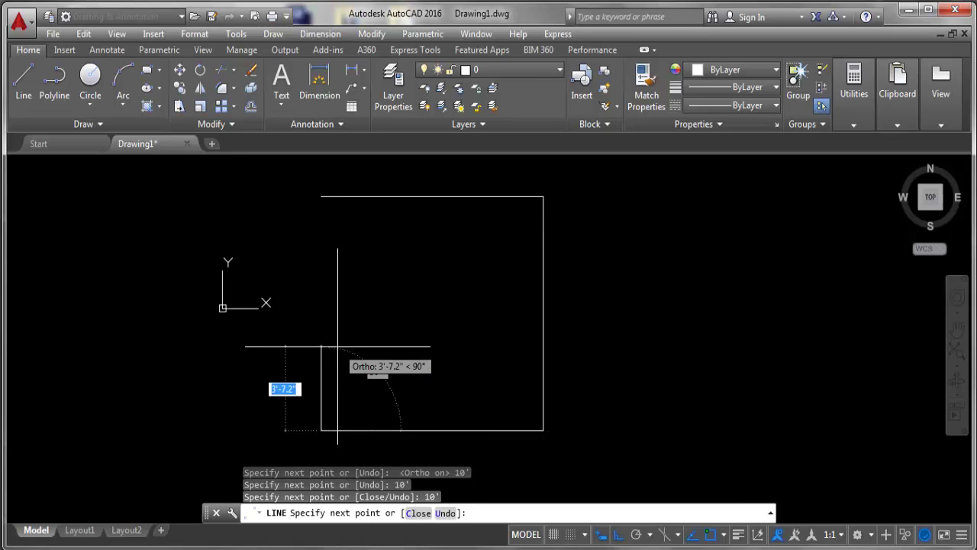
click(324, 196)
right_click(323, 198)
click(341, 209)
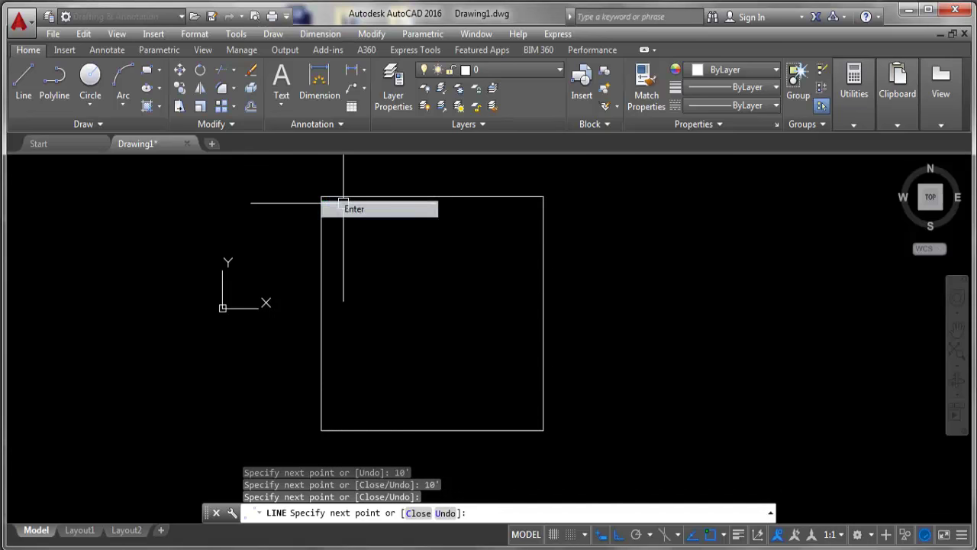
- Draw a three-segment line right of the square, tracing bottom, right and top edges
mouse_move(529, 313)
middle_down()
mouse_move(432, 345)
mouse_move(395, 305)
middle_up()
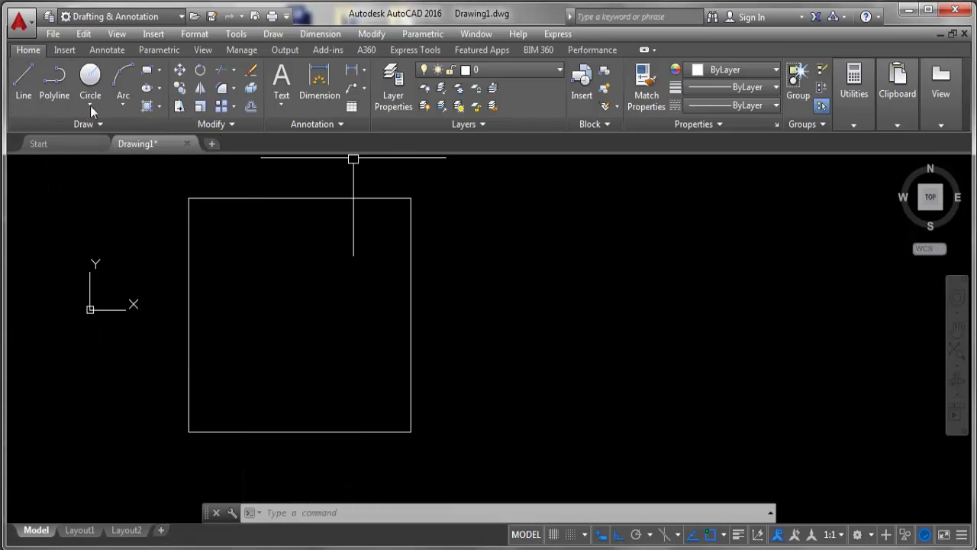
click(26, 74)
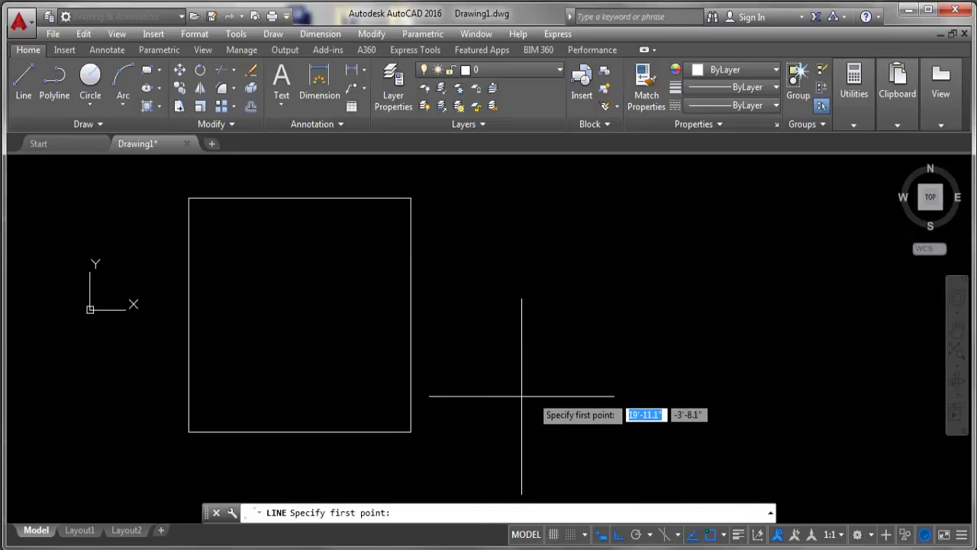
click(496, 365)
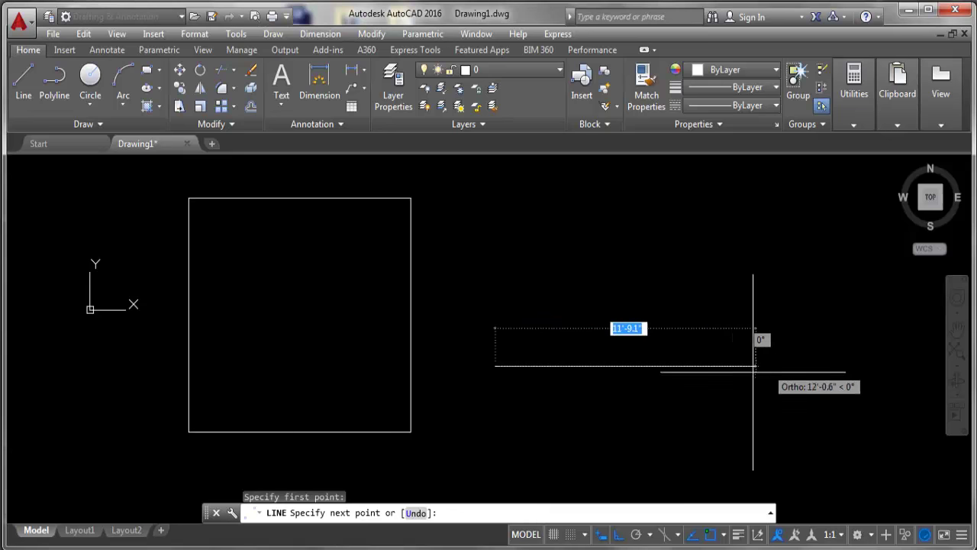
click(820, 365)
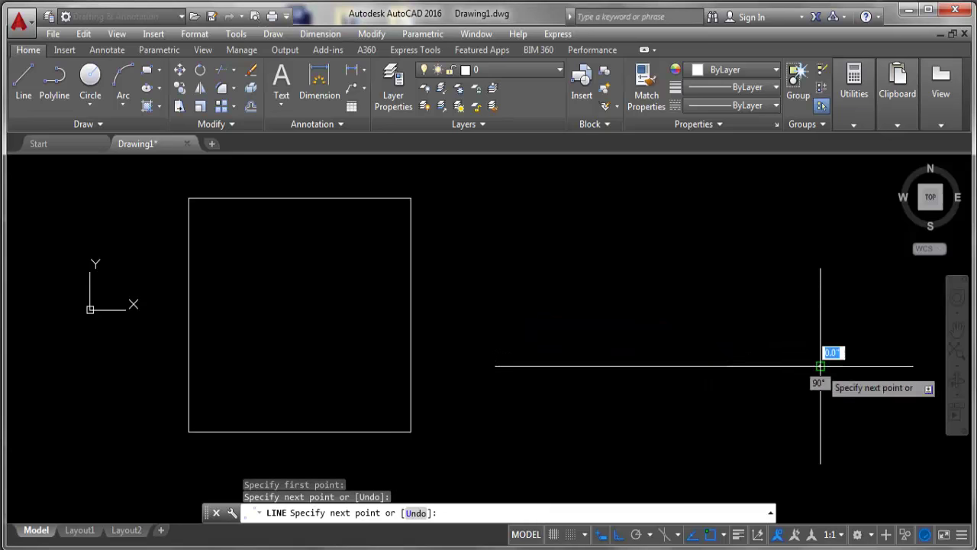
click(821, 237)
click(642, 237)
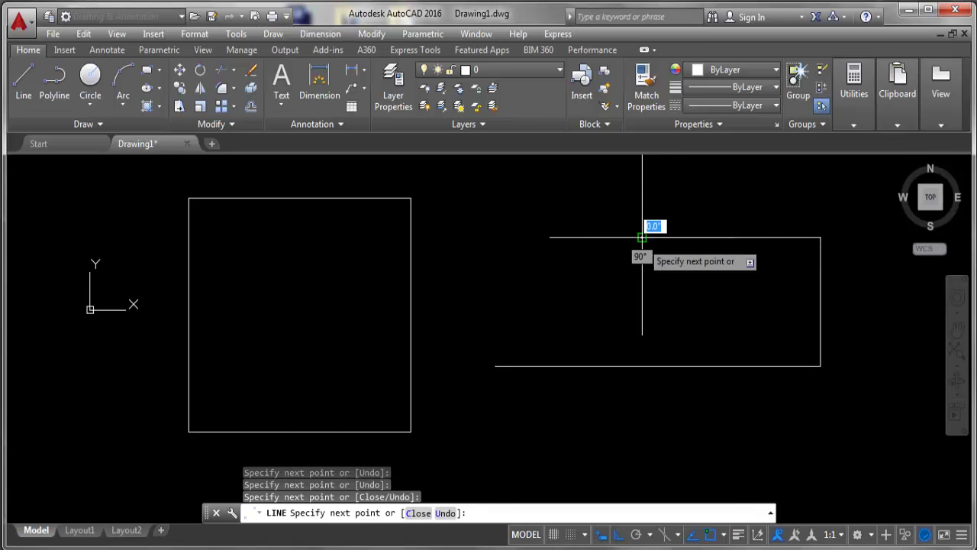
right_click(642, 237)
click(655, 253)
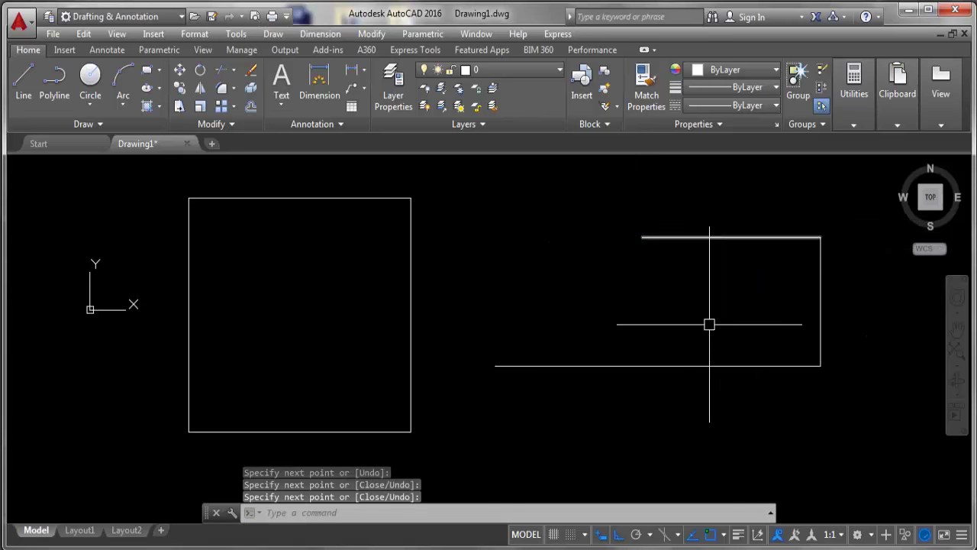
- Select the three new line segments with a window and delete them
click(855, 206)
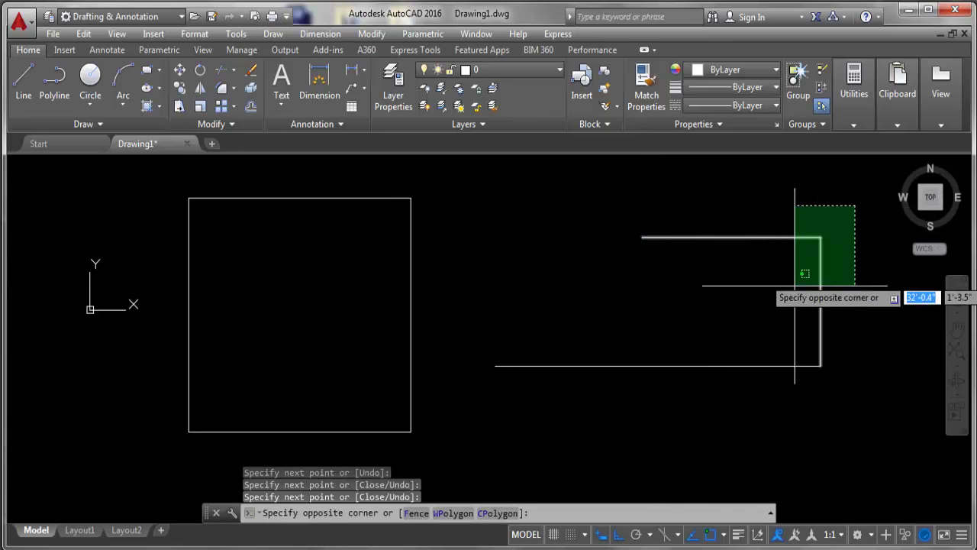
click(652, 416)
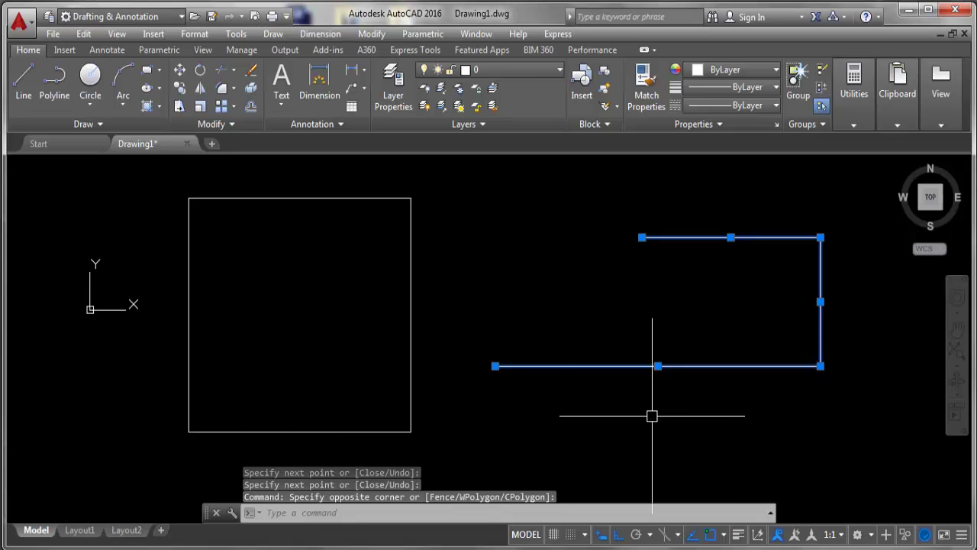
key(Delete)
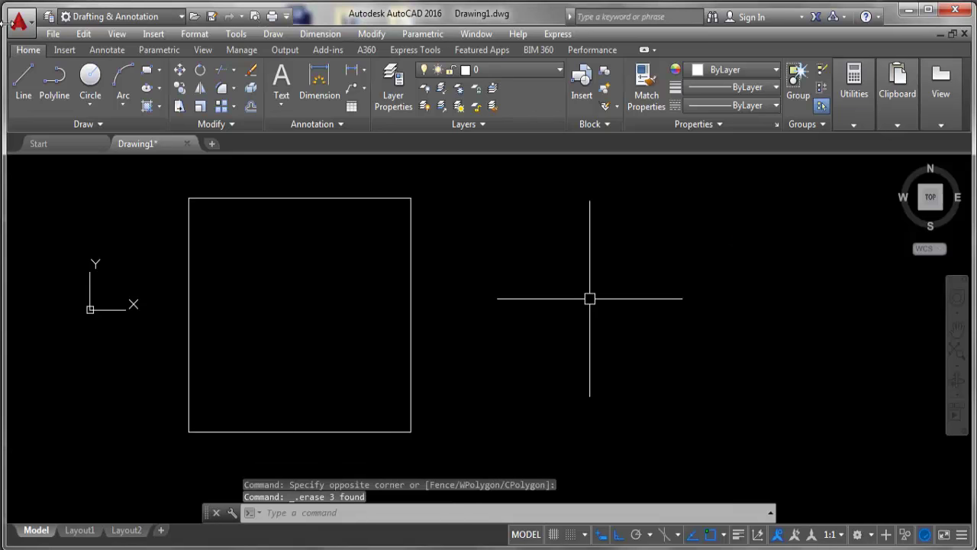
scroll(164, 312, down, 2)
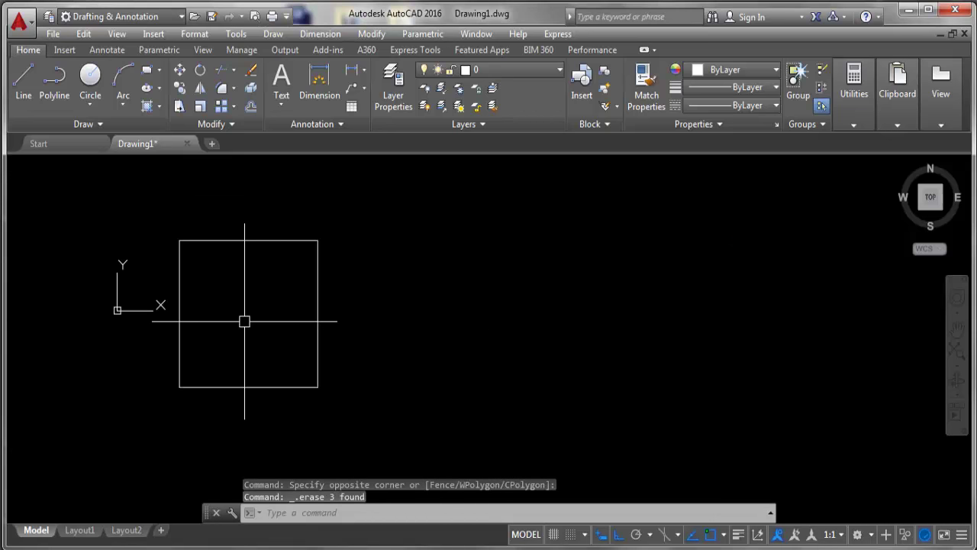
scroll(394, 324, up, 2)
text(REC)
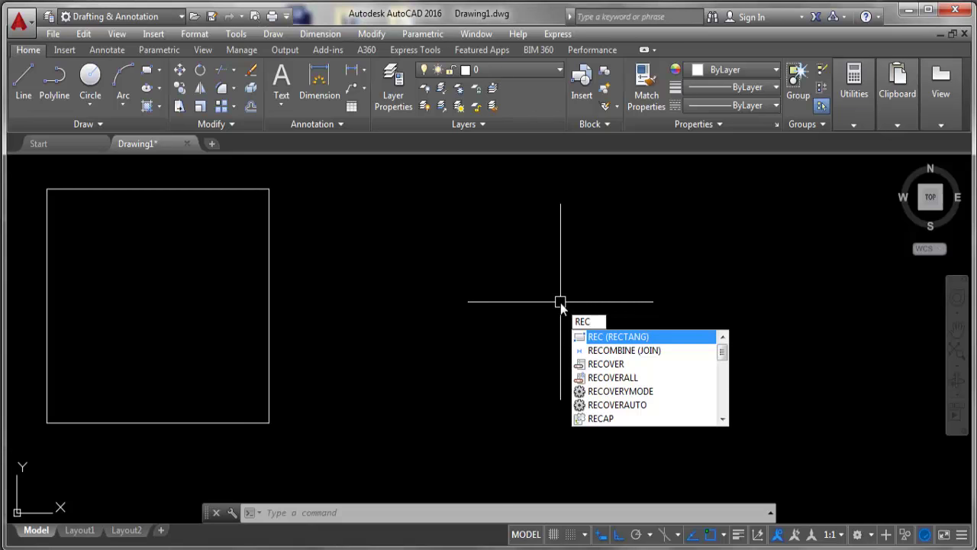
key(Return)
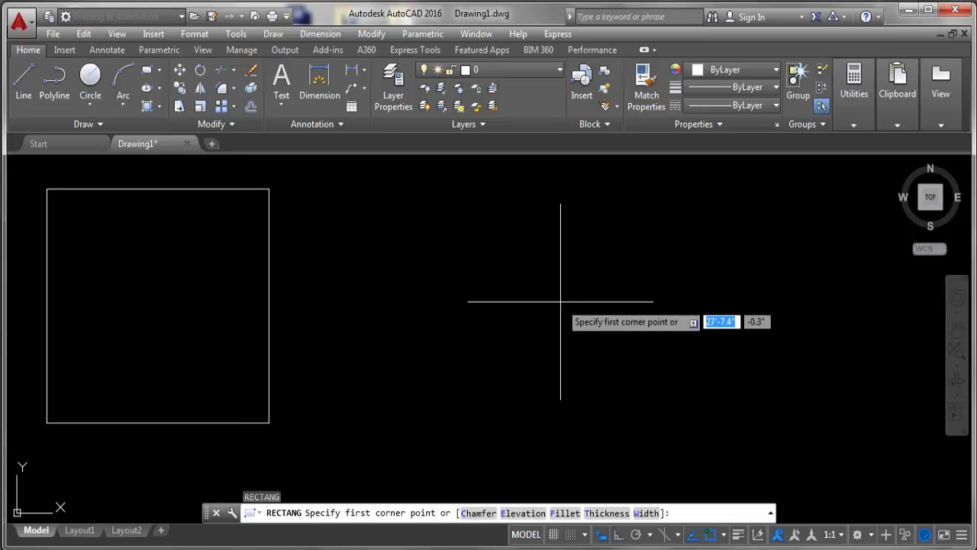
click(151, 71)
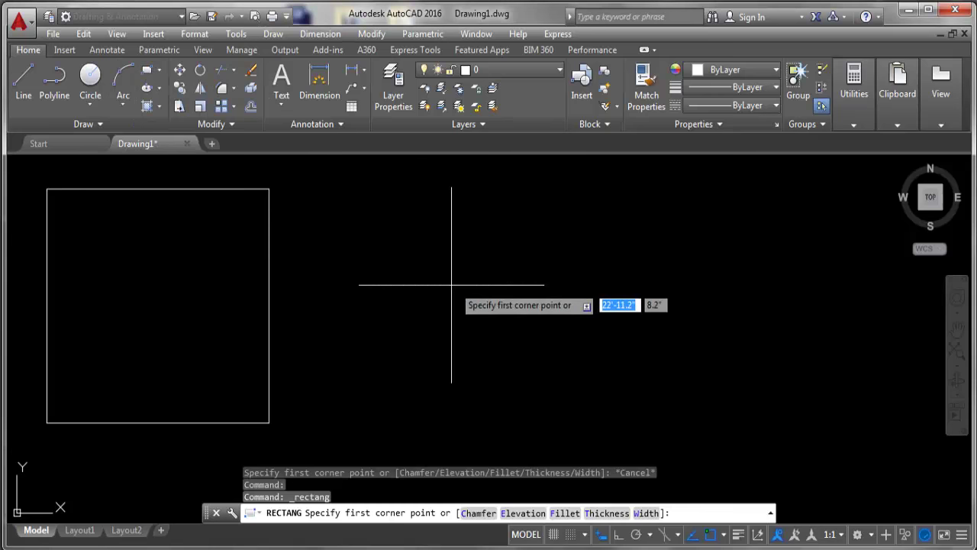
click(384, 209)
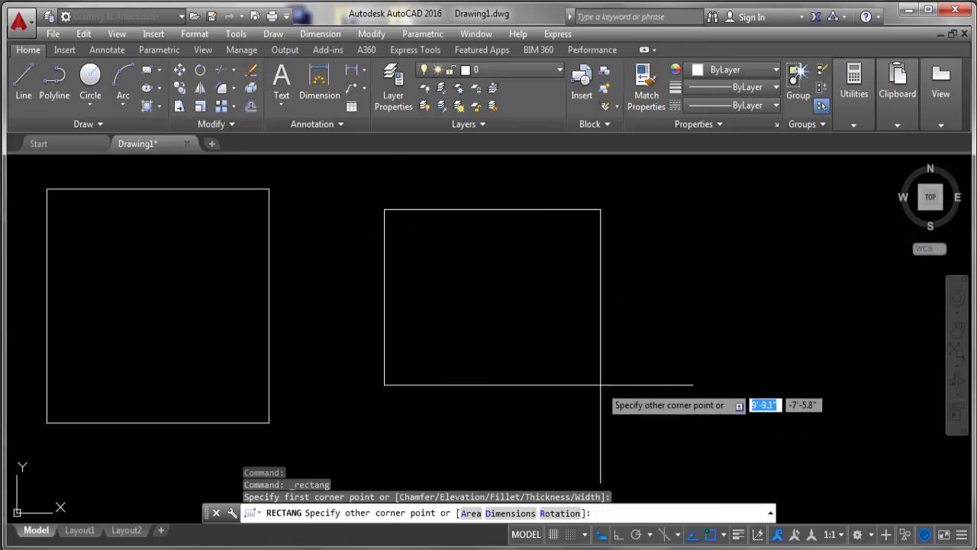
click(646, 427)
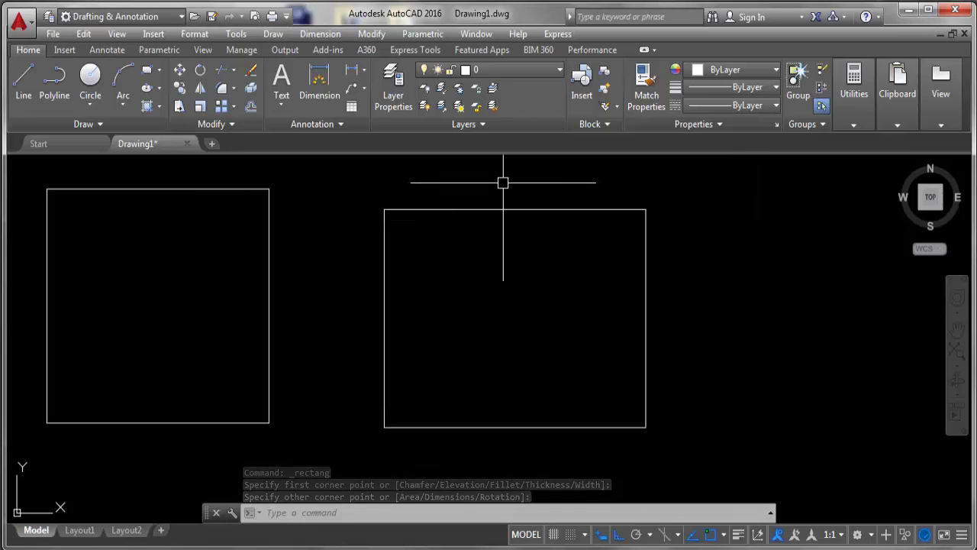
click(667, 200)
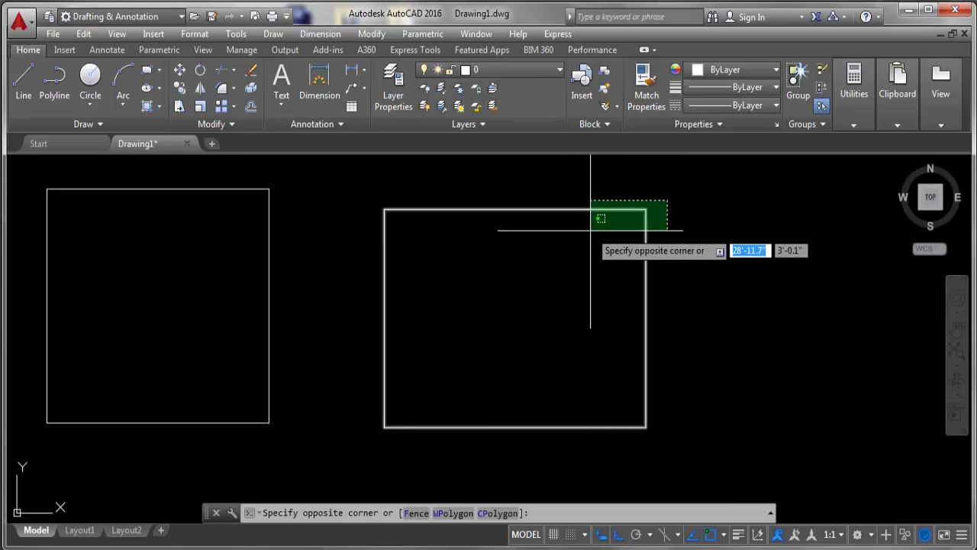
click(589, 229)
key(Delete)
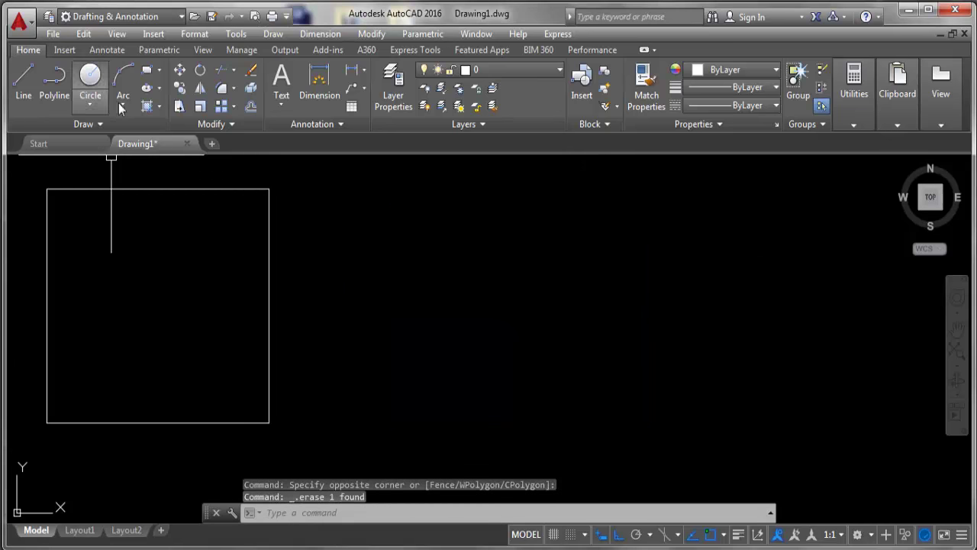
- Start a rectangle right of the square with Dimensions of 10' length and 15' width
click(148, 74)
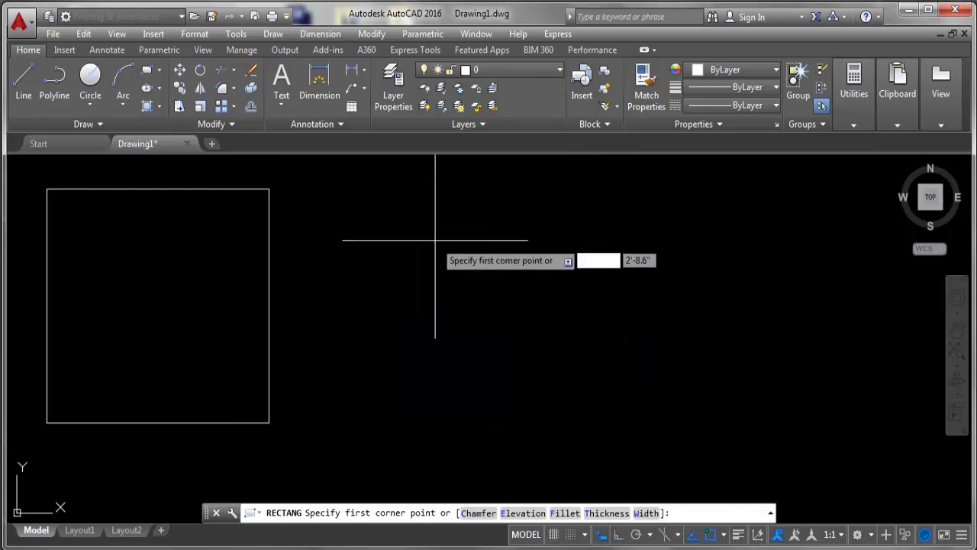
click(354, 185)
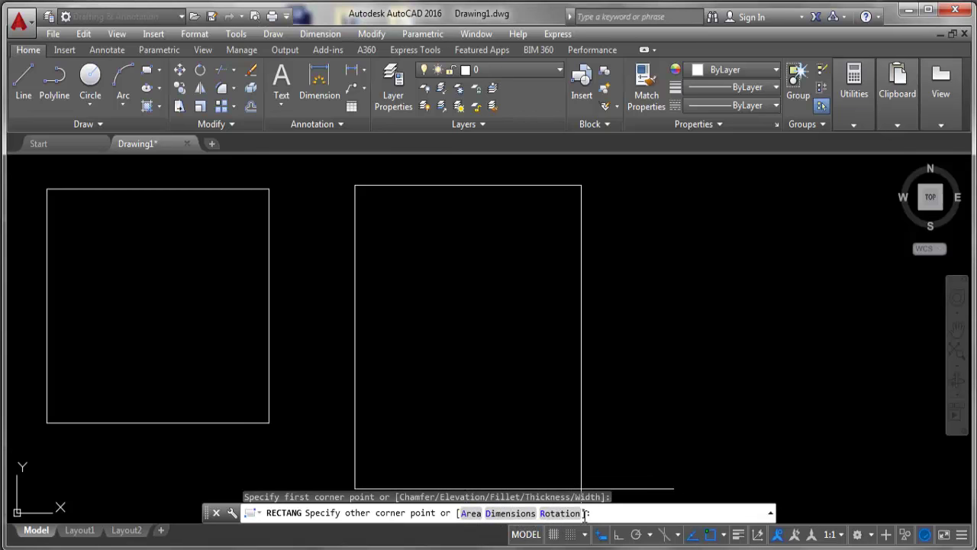
right_click(497, 252)
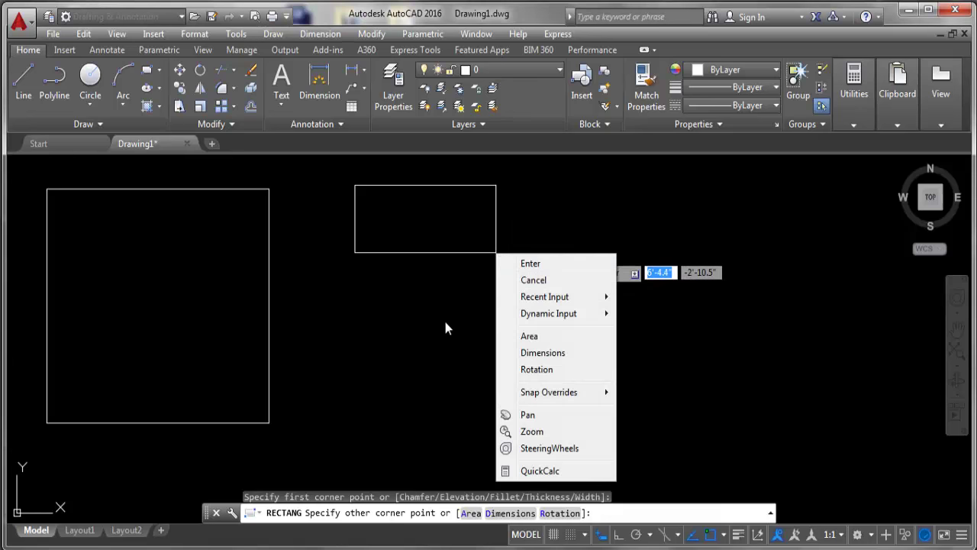
click(543, 353)
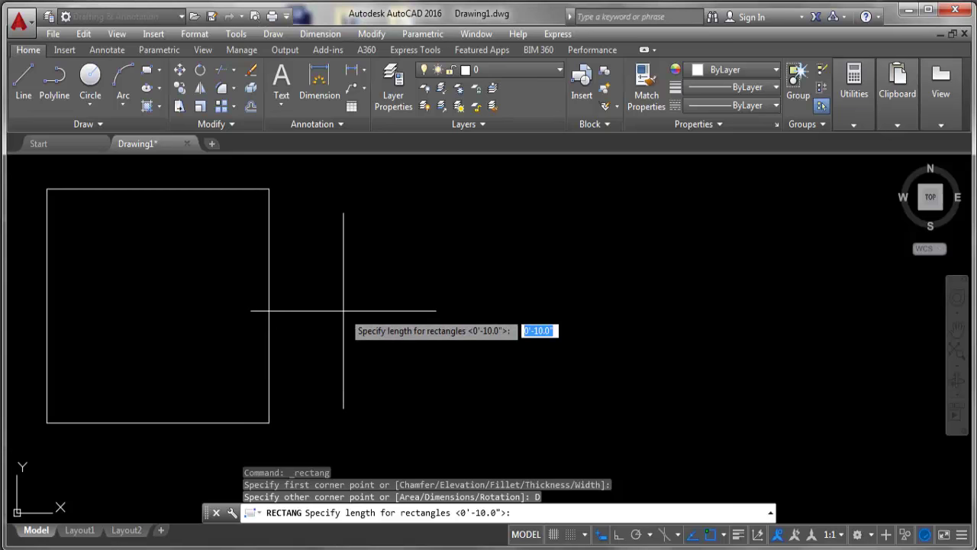
key(Return)
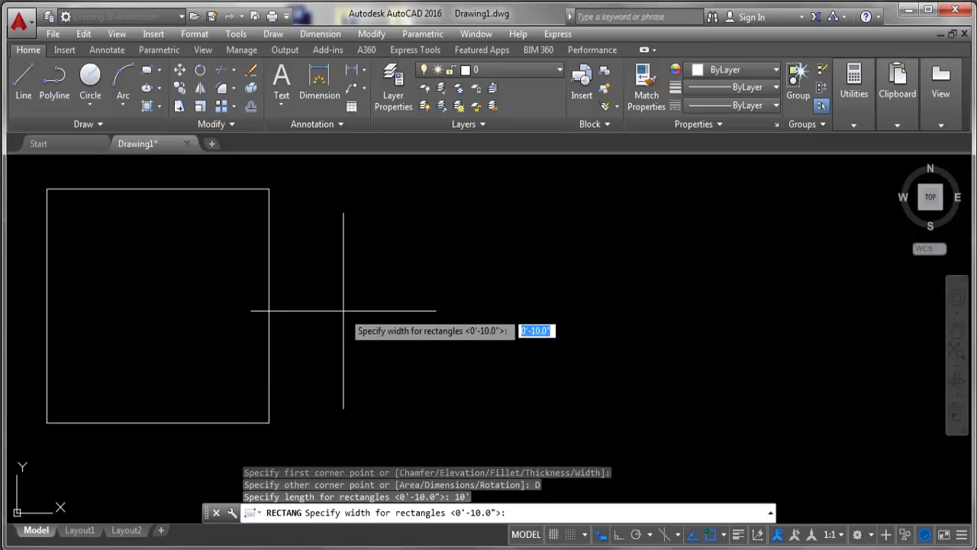
text(15')
key(Return)
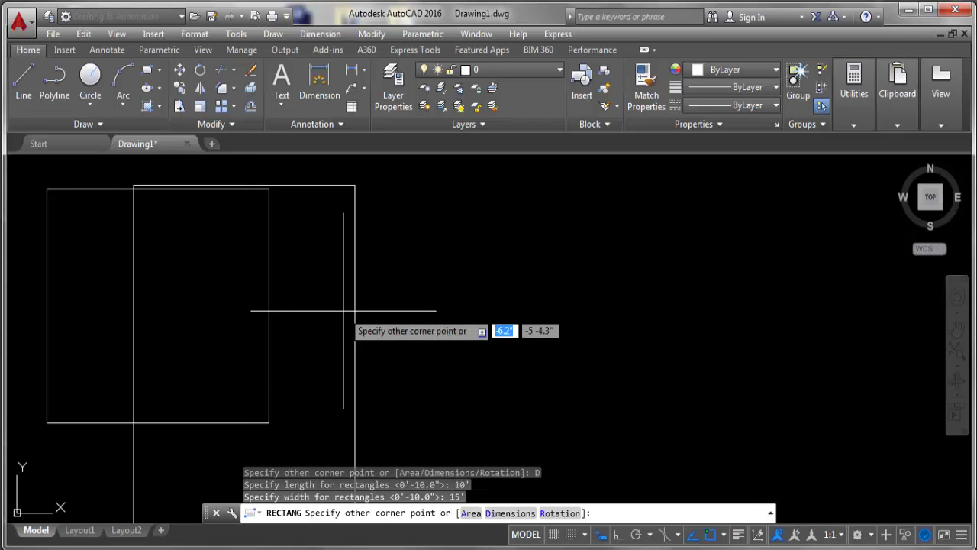
- Place the 10' by 15' rectangle upright, then pan the view left
scroll(611, 280, down, 2)
scroll(646, 247, down, 1)
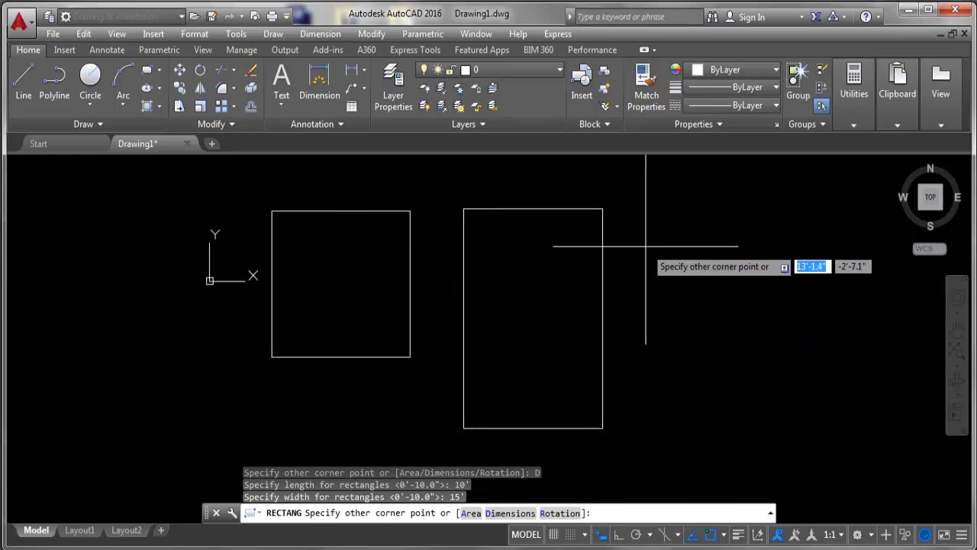
click(674, 293)
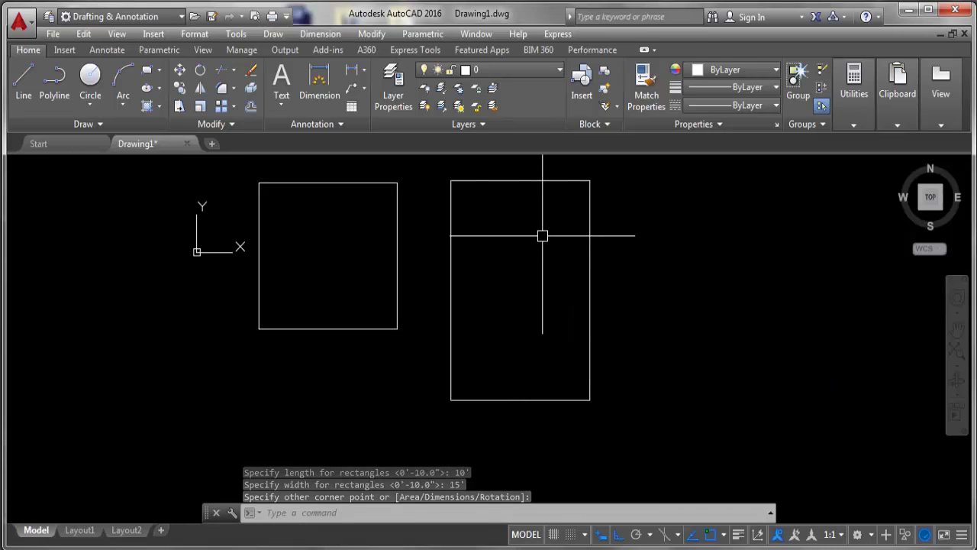
middle_drag(578, 320, 565, 321)
middle_drag(331, 324, 292, 328)
middle_drag(586, 307, 537, 312)
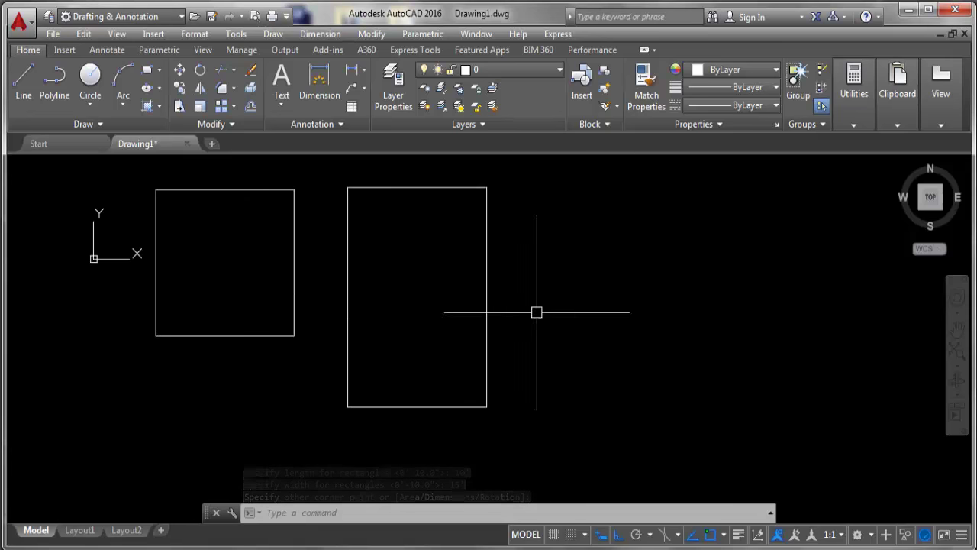
mouse_move(432, 305)
middle_down()
mouse_move(399, 305)
mouse_move(384, 291)
middle_up()
text(RE)
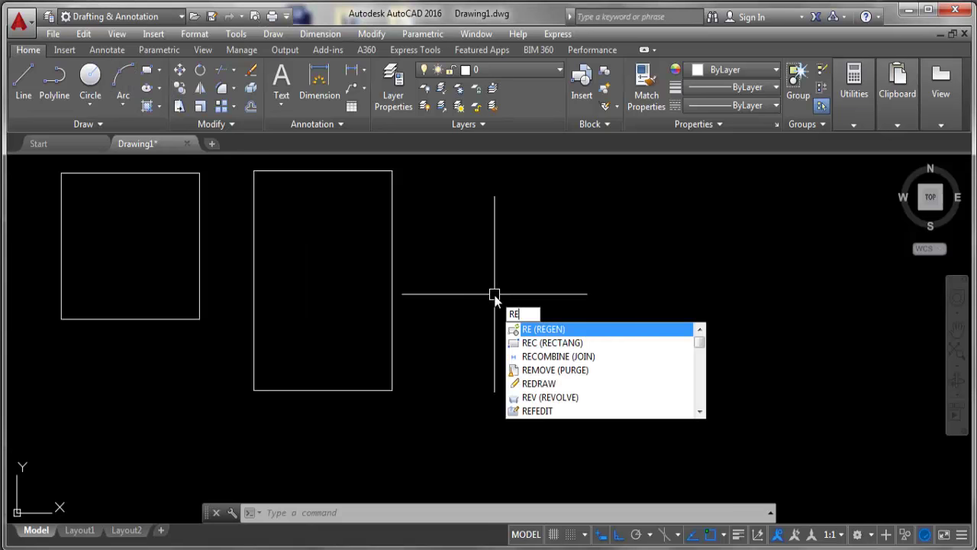
- Start a new rectangle right of the others and set its rotation to 45°
text(c)
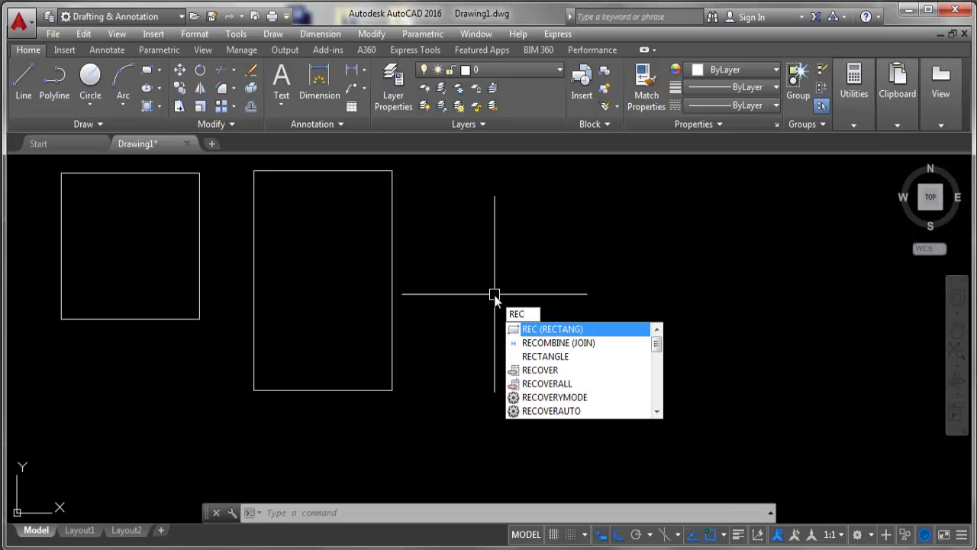
key(Return)
click(475, 189)
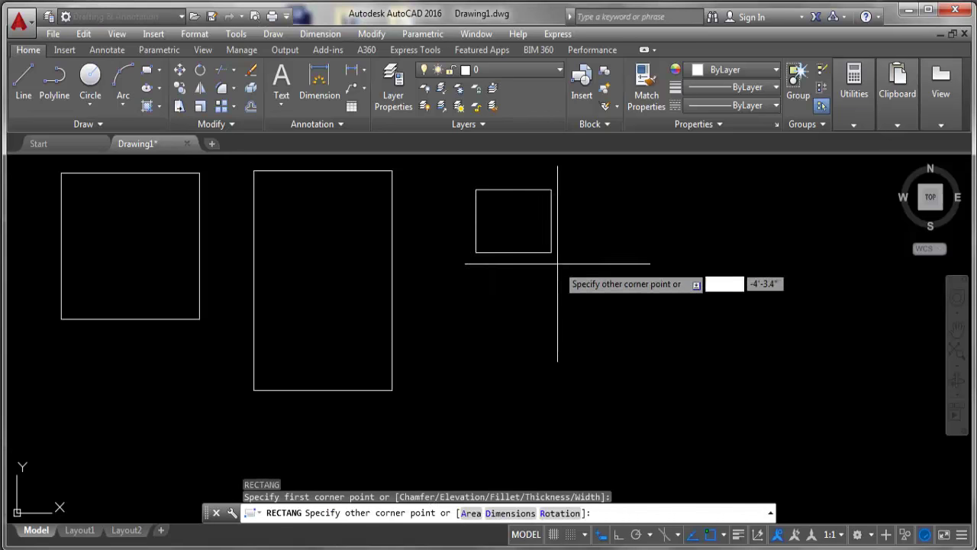
right_click(612, 308)
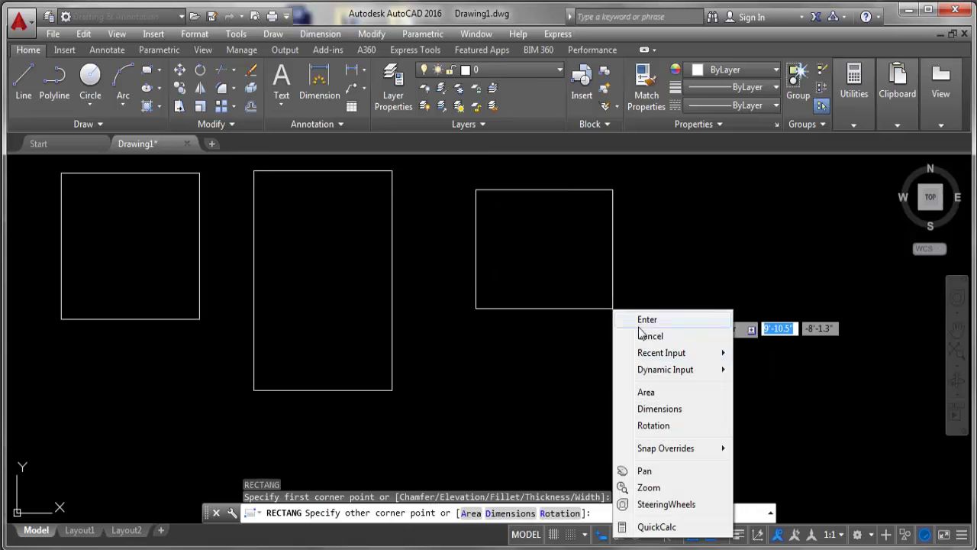
click(663, 430)
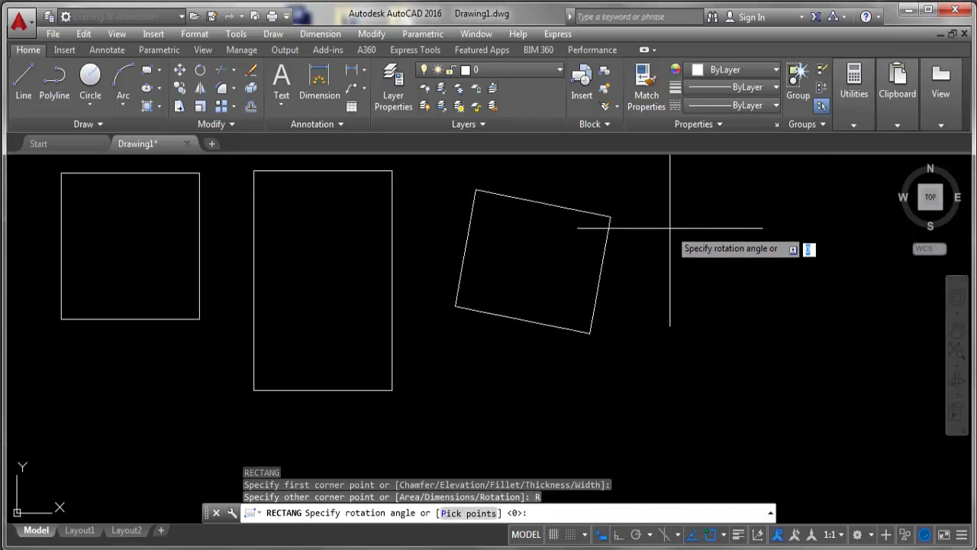
scroll(532, 390, down, 4)
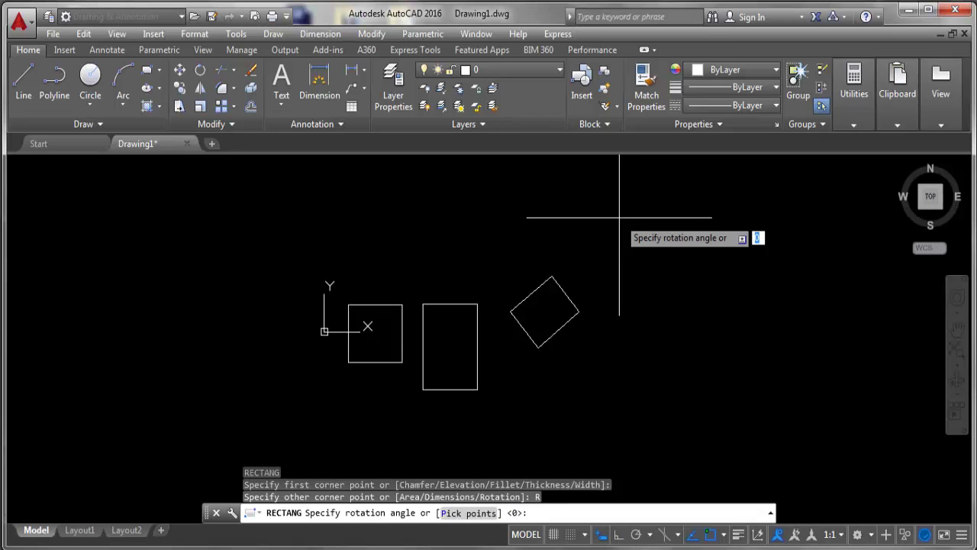
text(45)
key(Return)
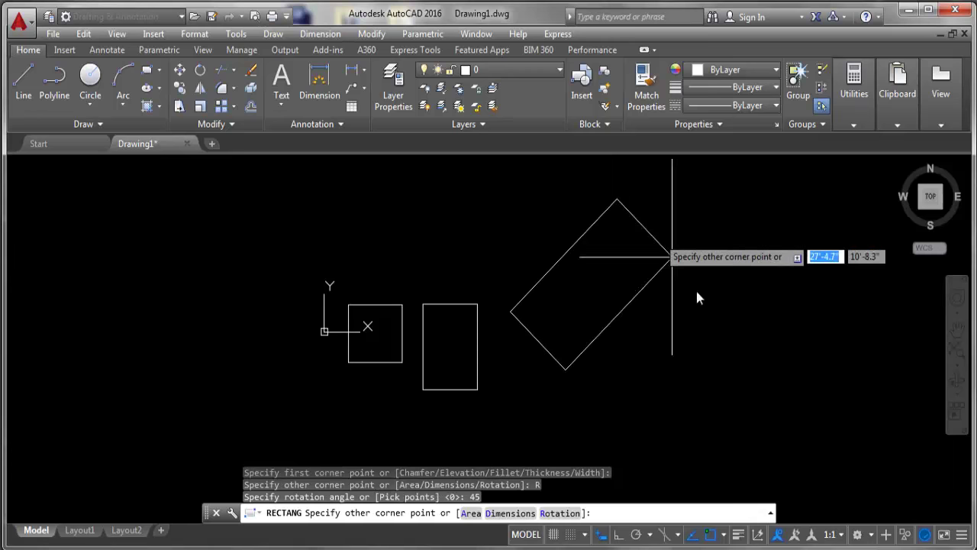
scroll(618, 275, up, 2)
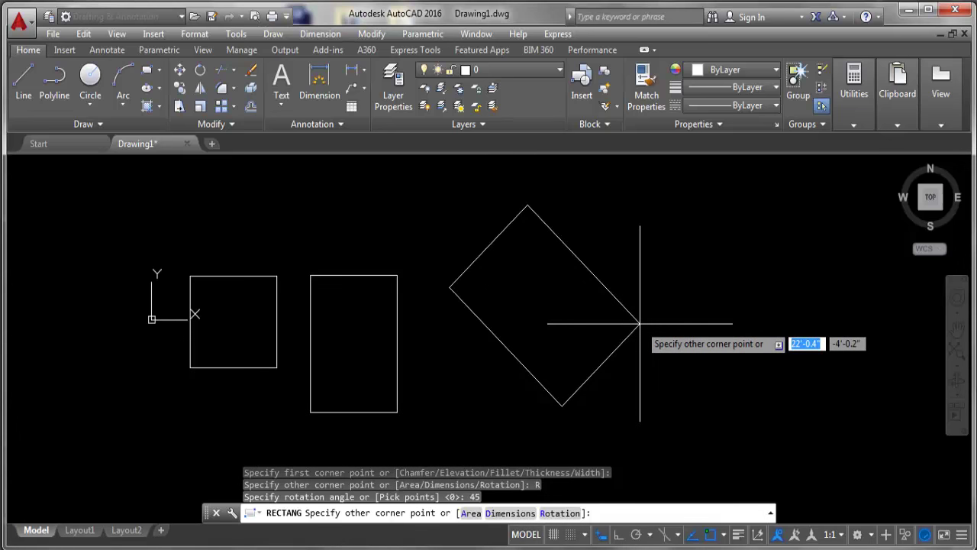
- Give the rotated rectangle Dimensions of 10' length and 10' width
right_click(640, 323)
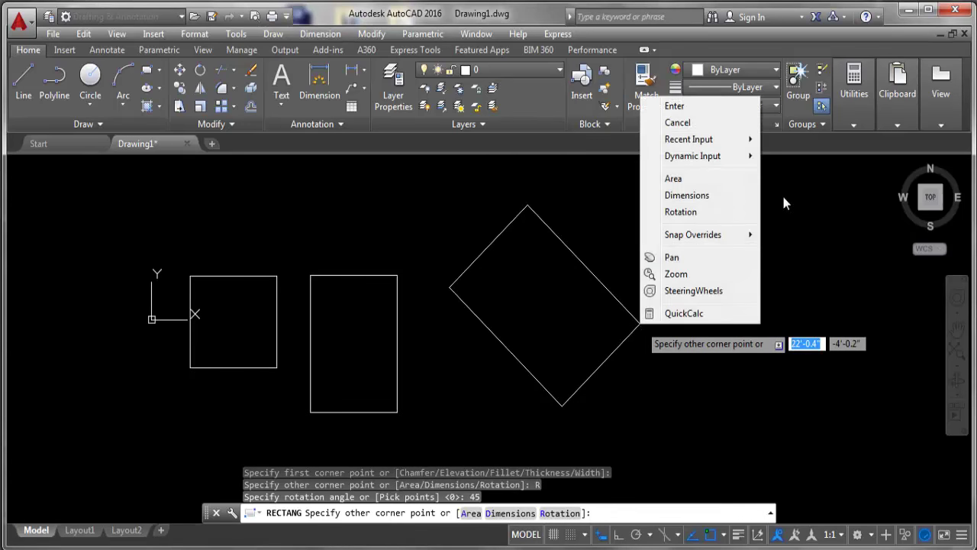
click(687, 196)
text(10')
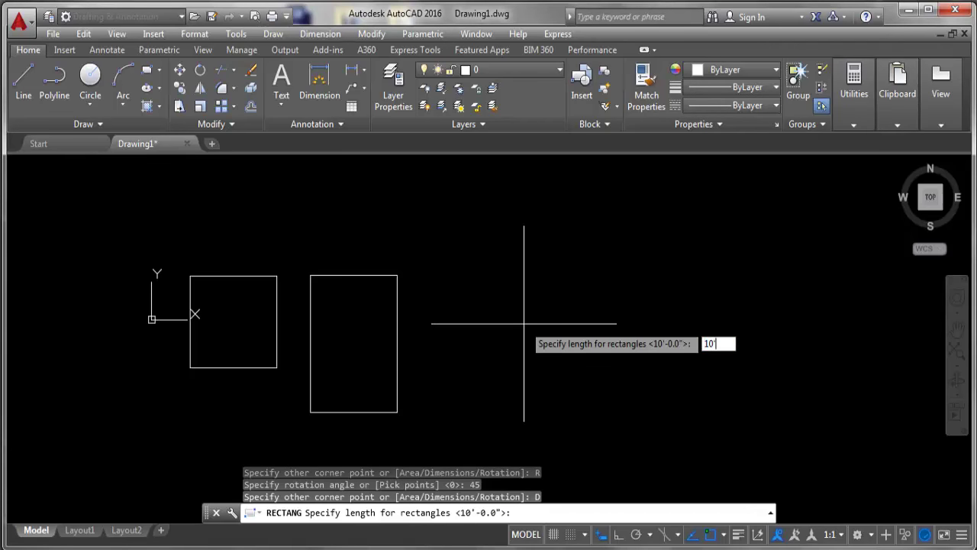
key(Return)
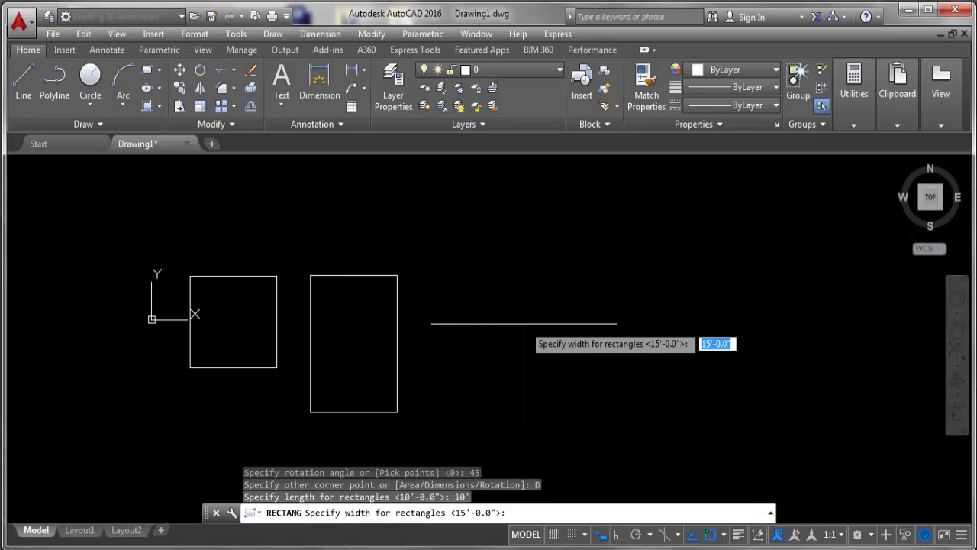
text(')
key(Return)
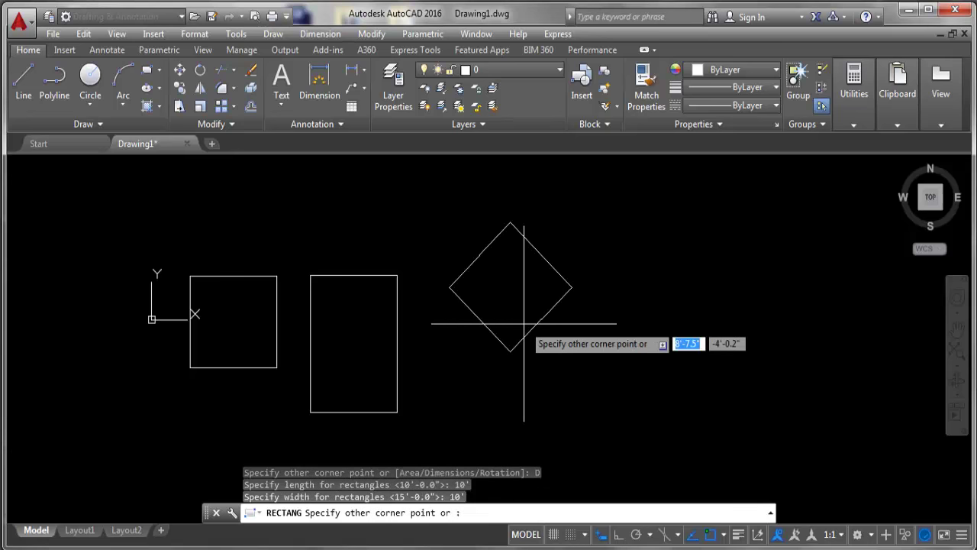
click(757, 319)
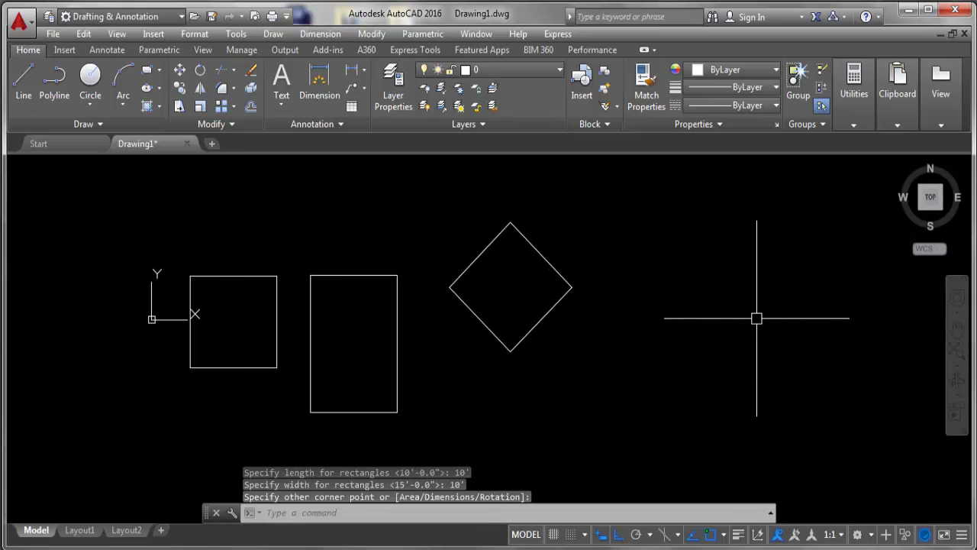
scroll(478, 283, up, 2)
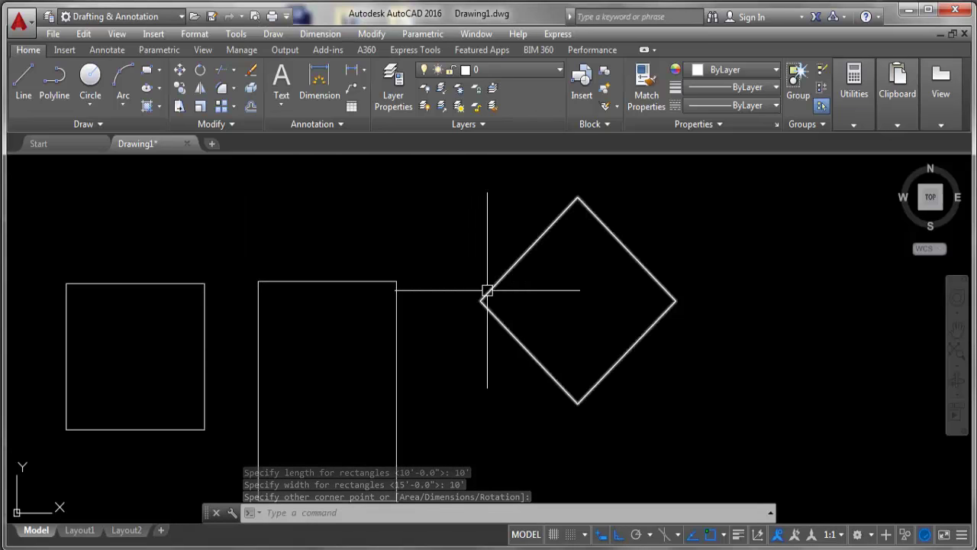
middle_drag(609, 390, 462, 337)
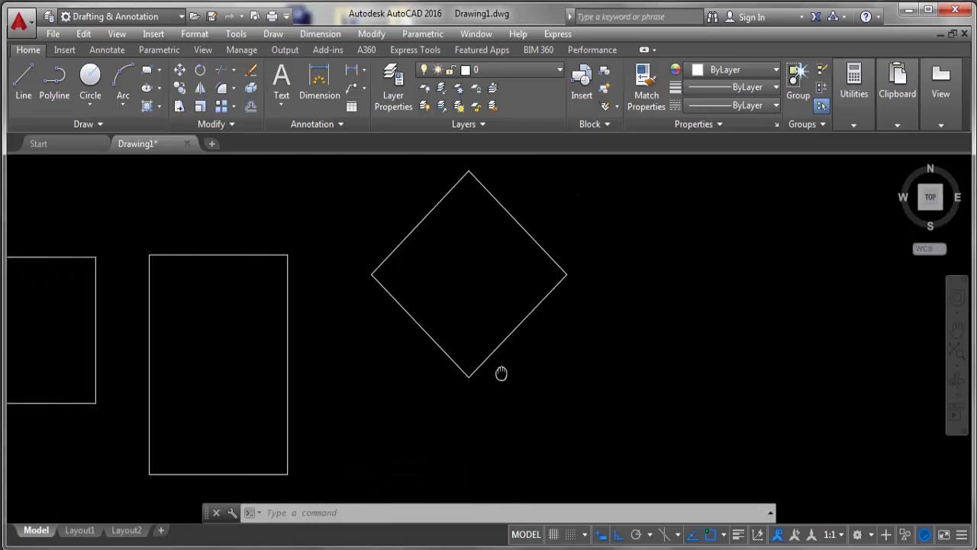
middle_drag(498, 300, 443, 333)
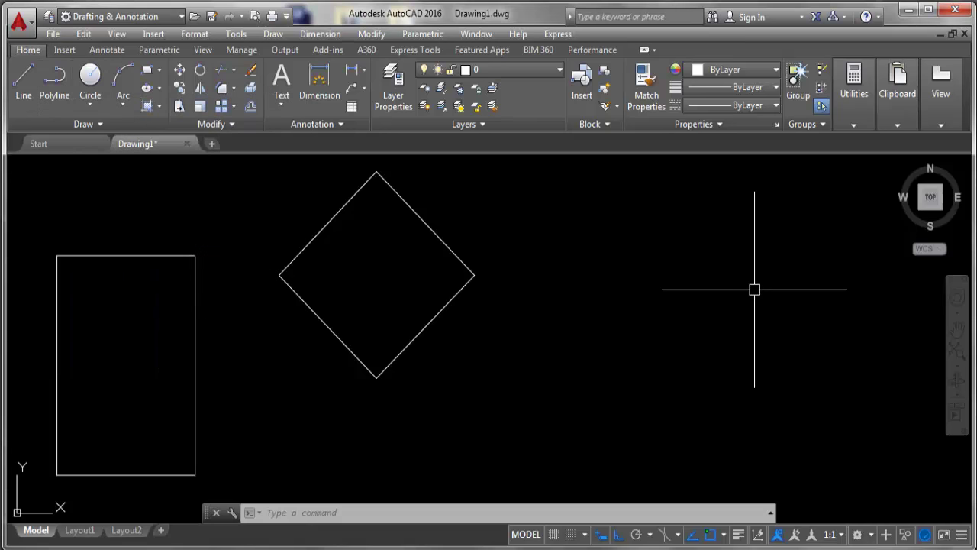
click(53, 76)
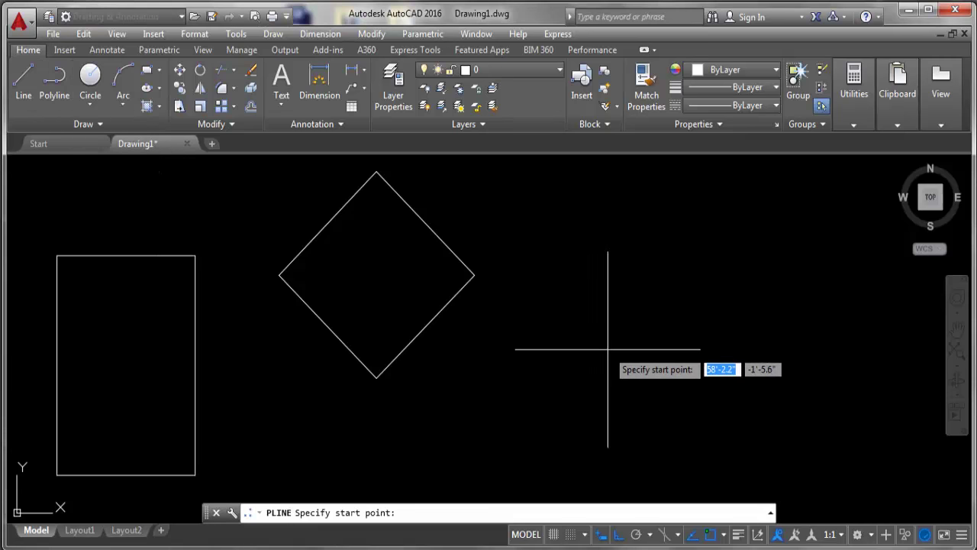
click(516, 331)
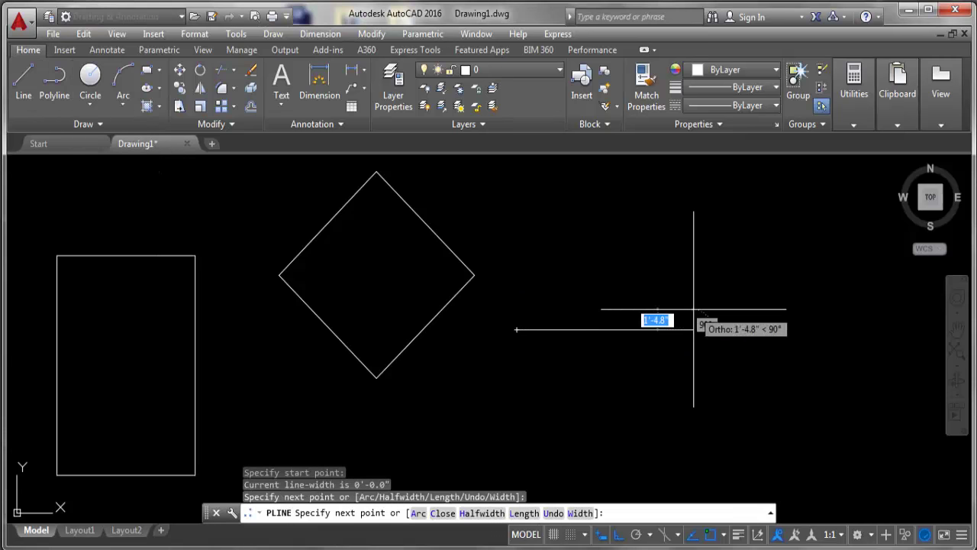
right_click(694, 48)
click(729, 58)
drag(750, 278, 630, 359)
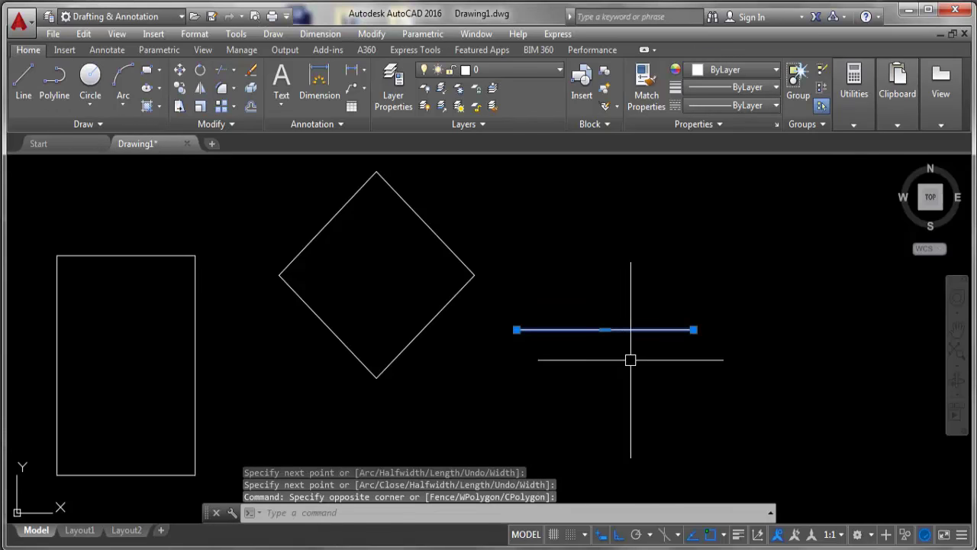
key(Delete)
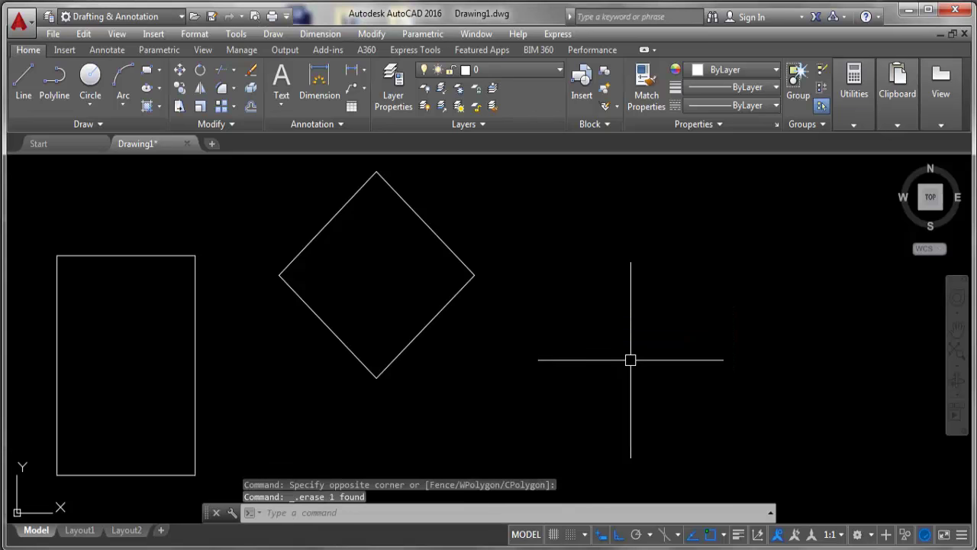
- Draw a polyline beside the diamond: long run right, straight drop, short run right
text(PL)
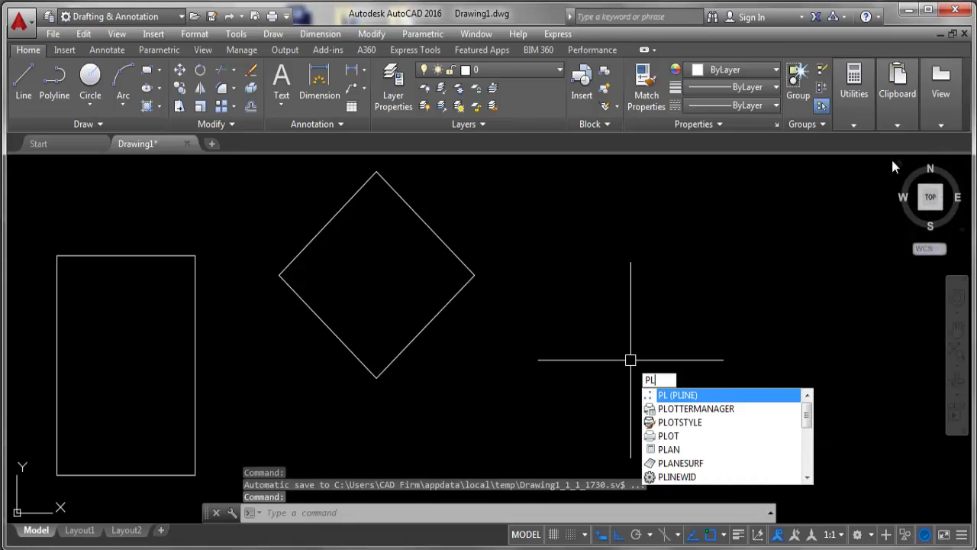
click(692, 395)
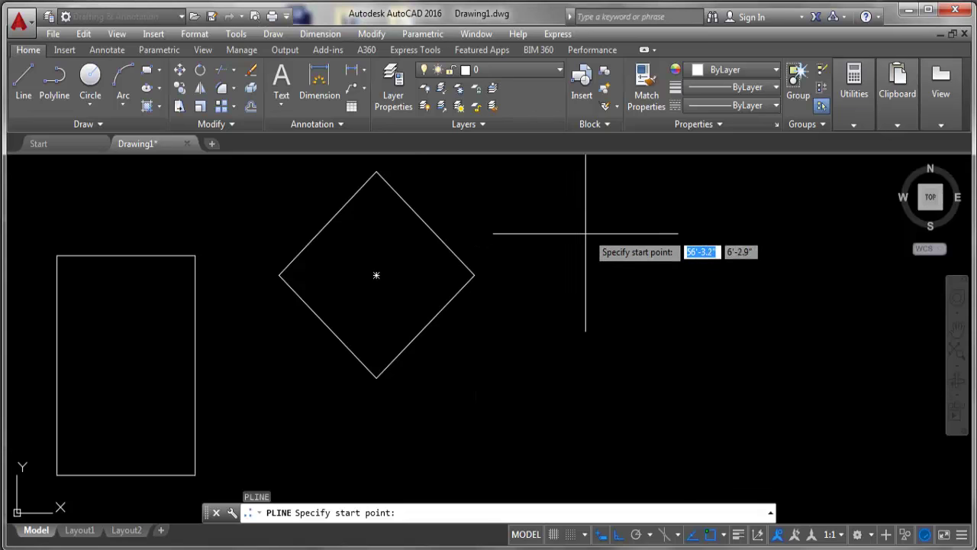
scroll(586, 233, up, 1)
scroll(527, 273, down, 3)
click(472, 271)
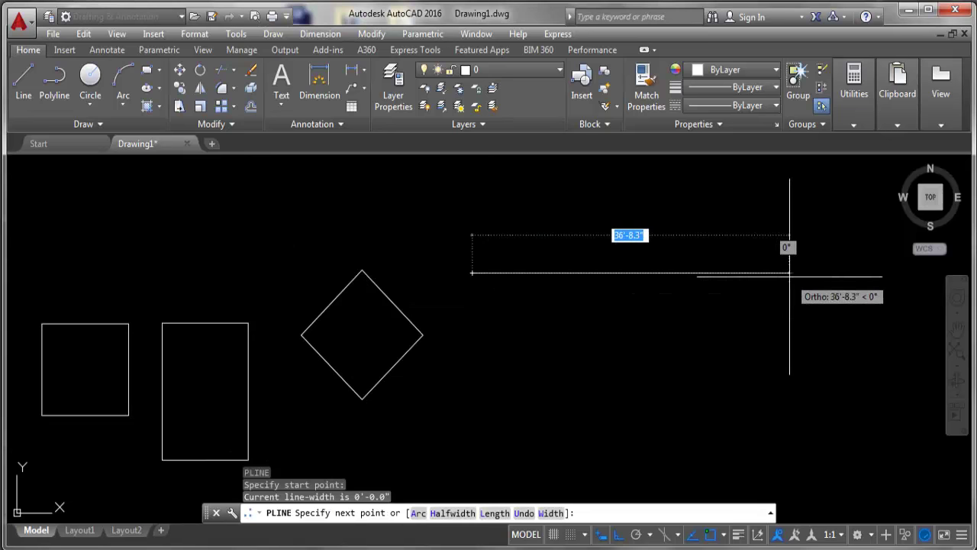
click(734, 273)
click(734, 414)
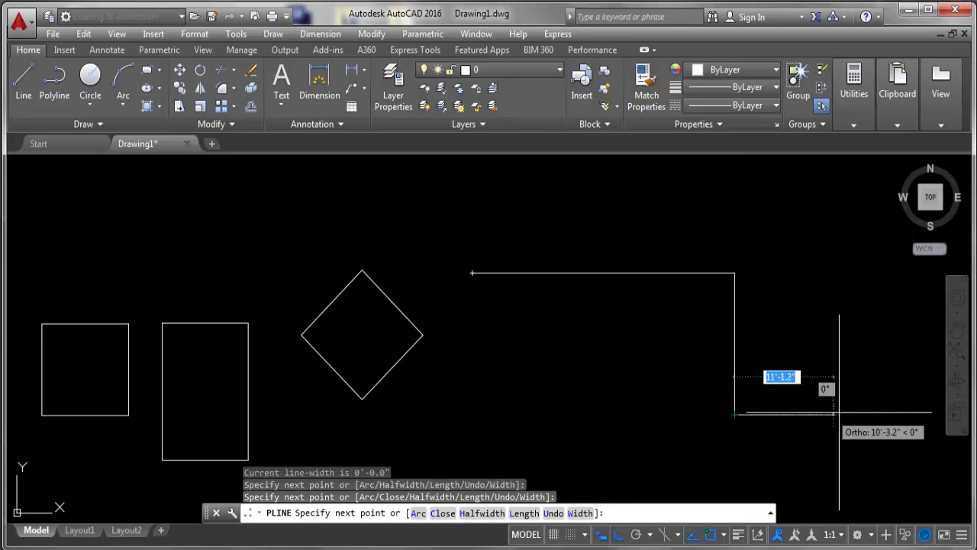
click(867, 414)
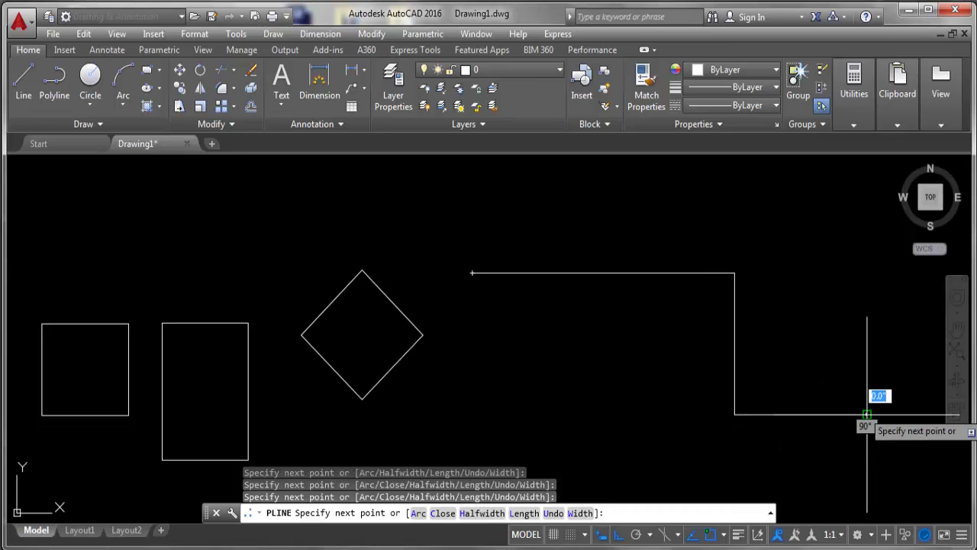
right_click(866, 414)
click(893, 176)
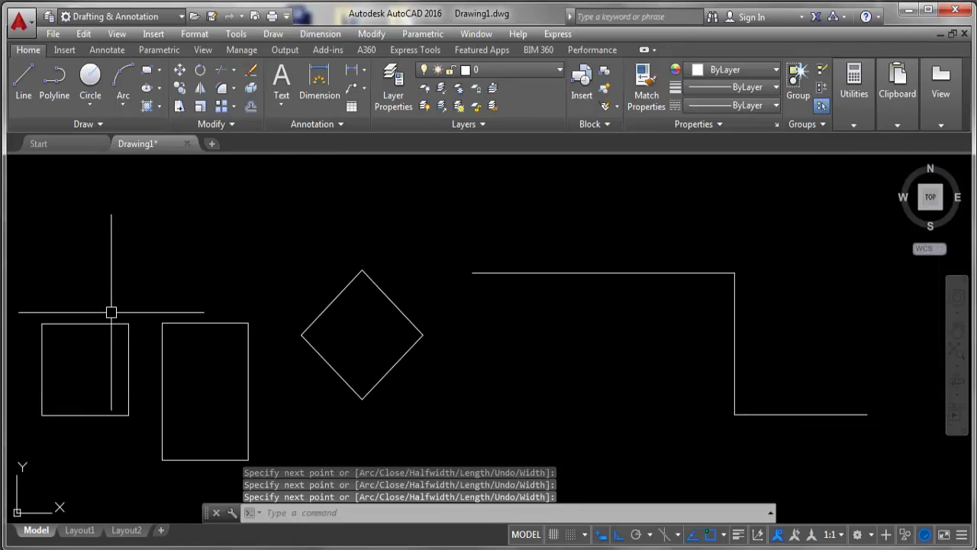
middle_drag(78, 408, 135, 360)
click(147, 247)
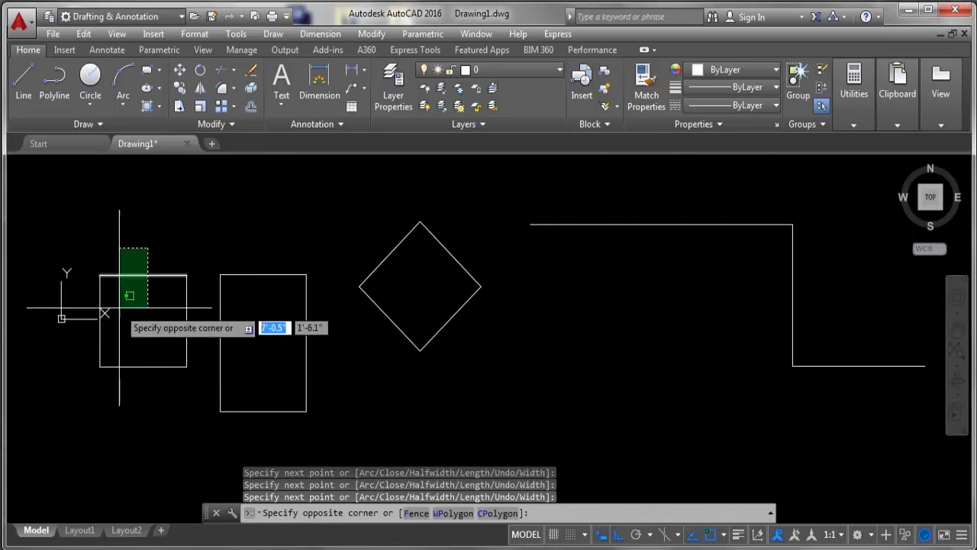
click(118, 292)
click(76, 382)
click(200, 260)
click(135, 397)
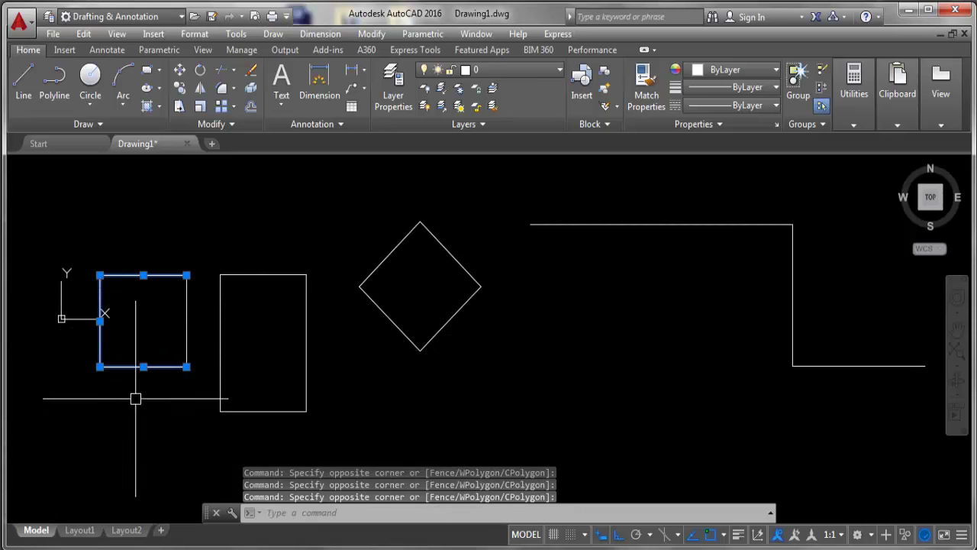
click(179, 300)
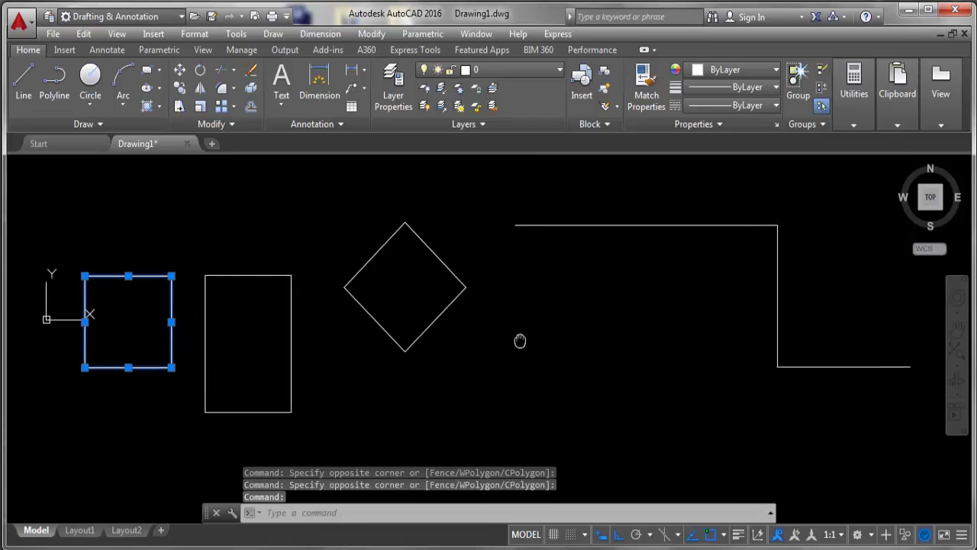
middle_drag(519, 343, 466, 345)
click(524, 226)
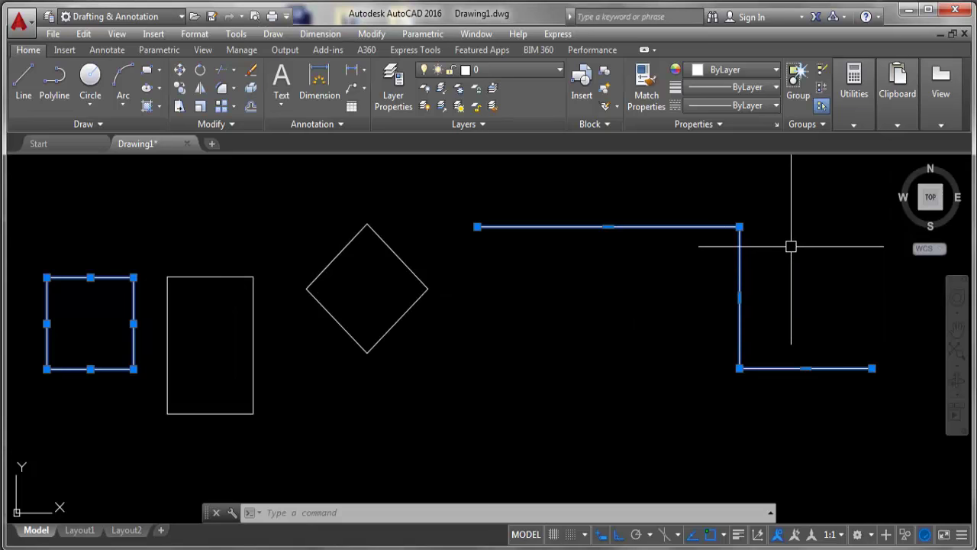
key(Delete)
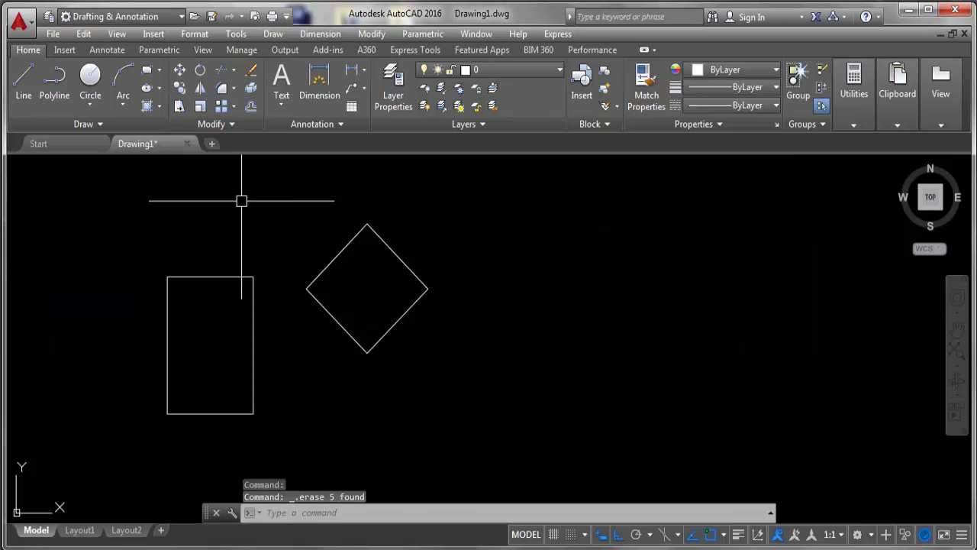
key(ctrl+z)
click(64, 89)
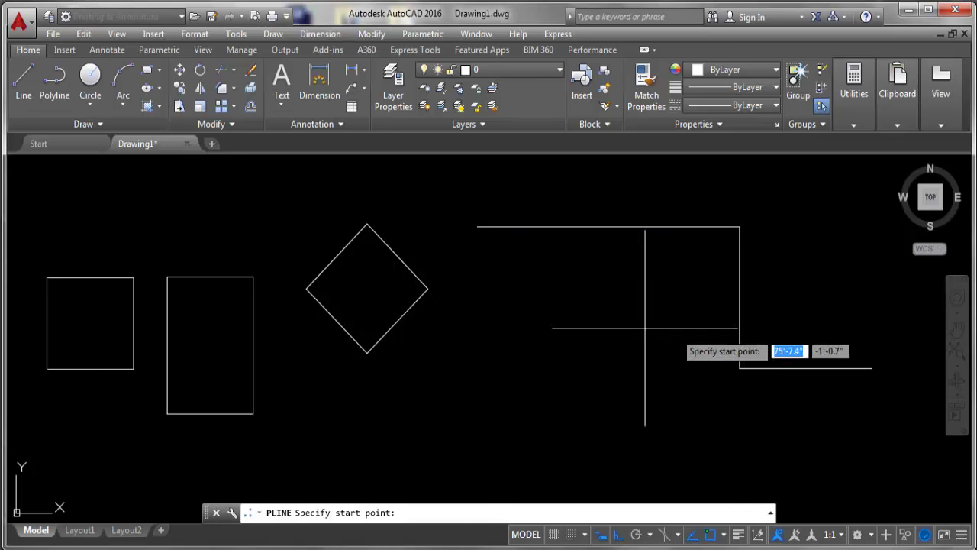
- Draw a 10-wide polyline stepping up and across, starting right of the diamond
middle_drag(644, 409, 590, 406)
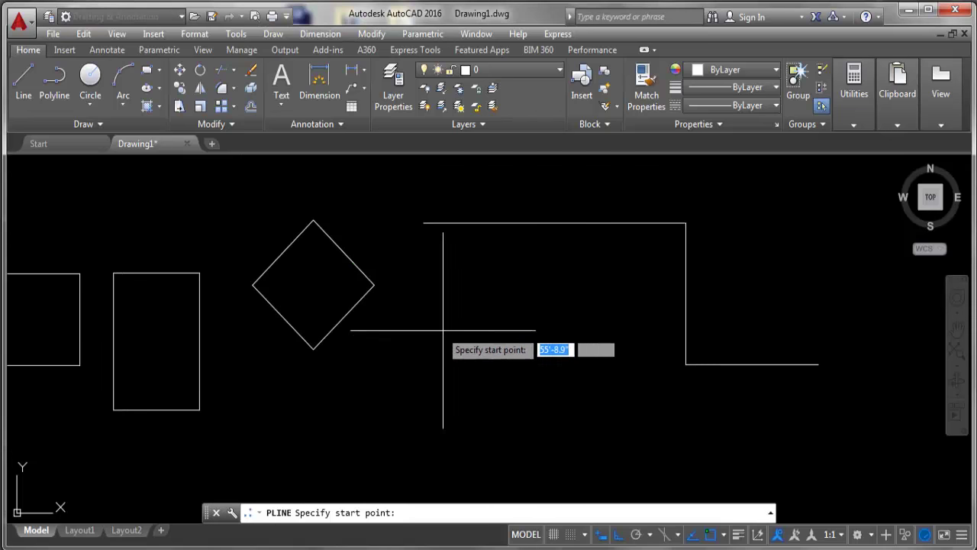
scroll(389, 278, up, 4)
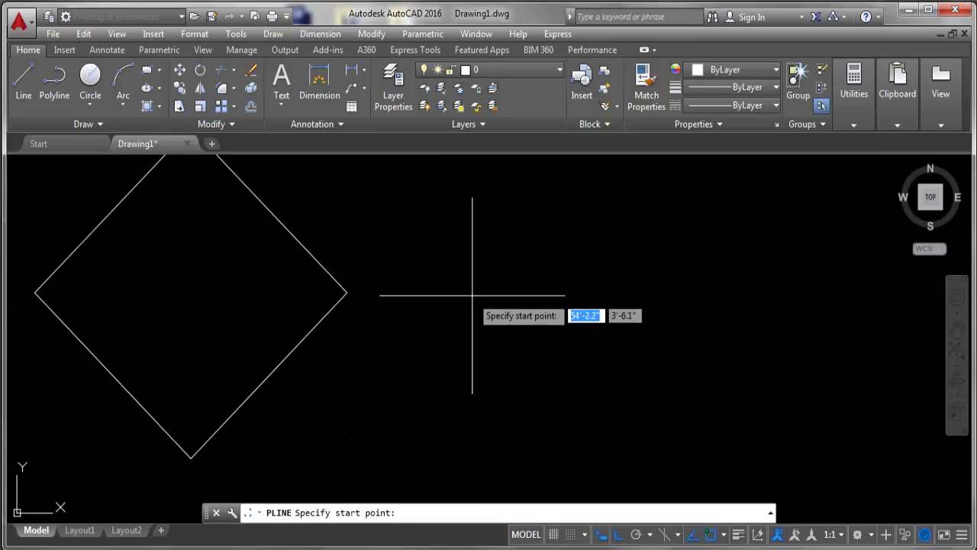
scroll(427, 332, down, 4)
scroll(445, 328, up, 3)
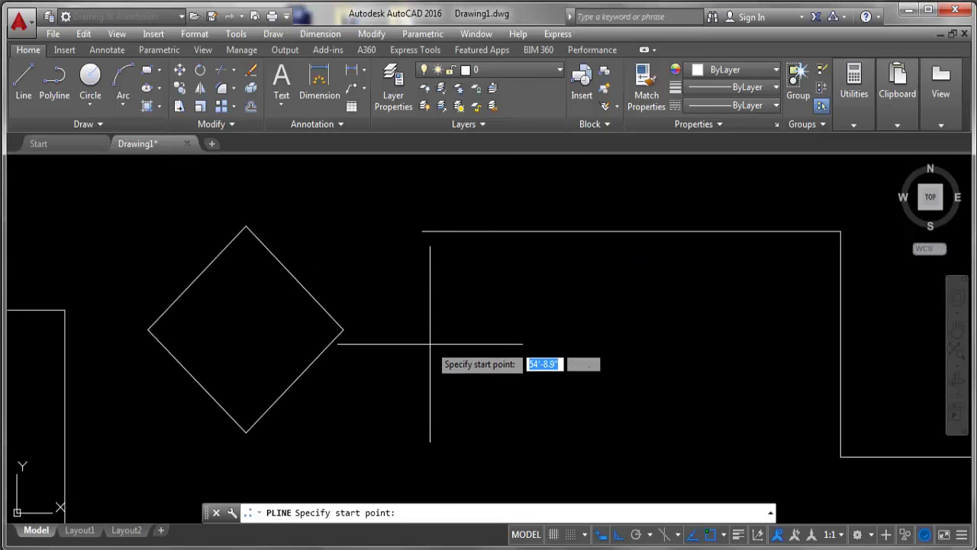
click(70, 69)
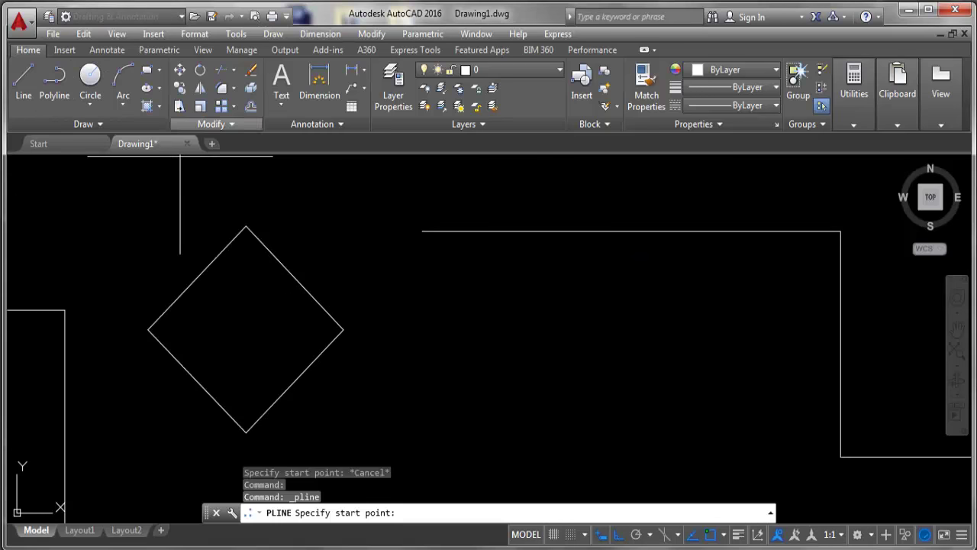
click(458, 330)
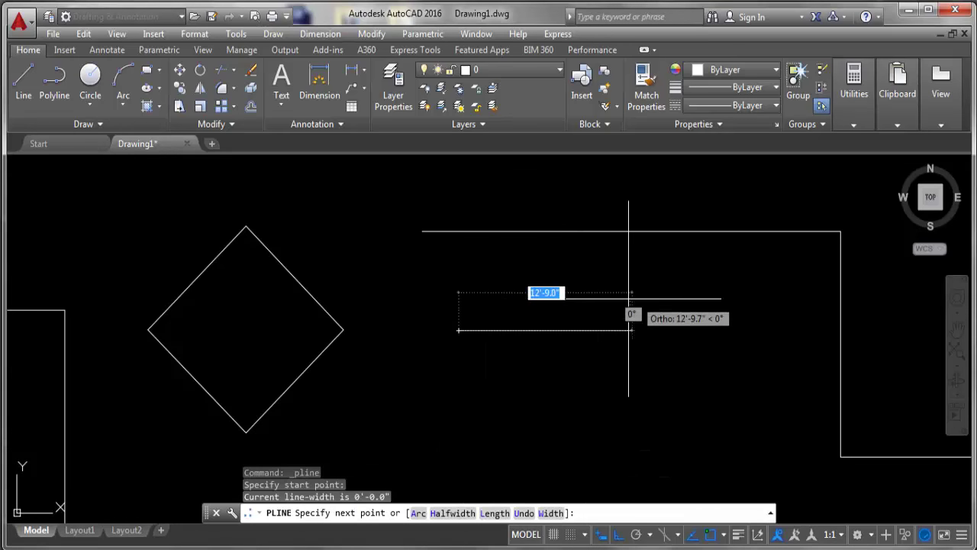
right_click(612, 298)
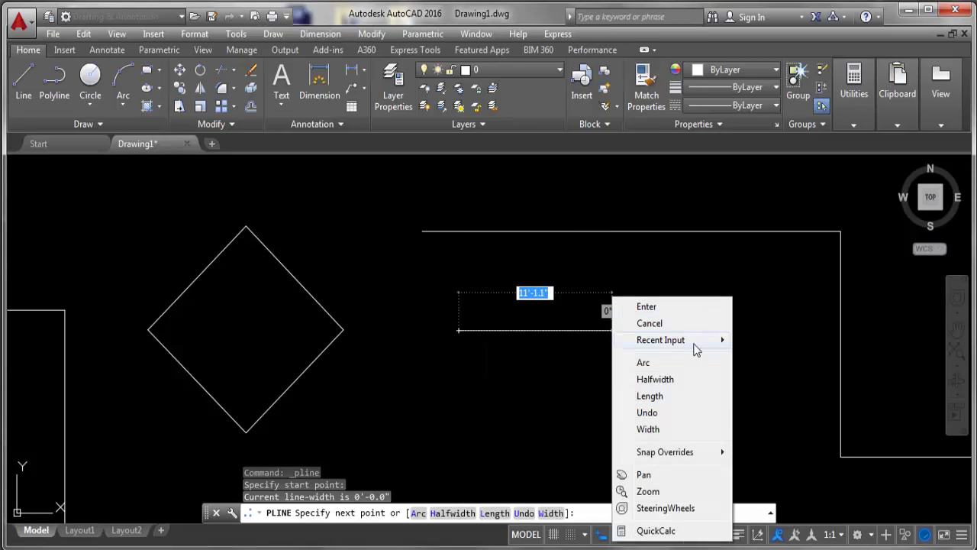
click(674, 434)
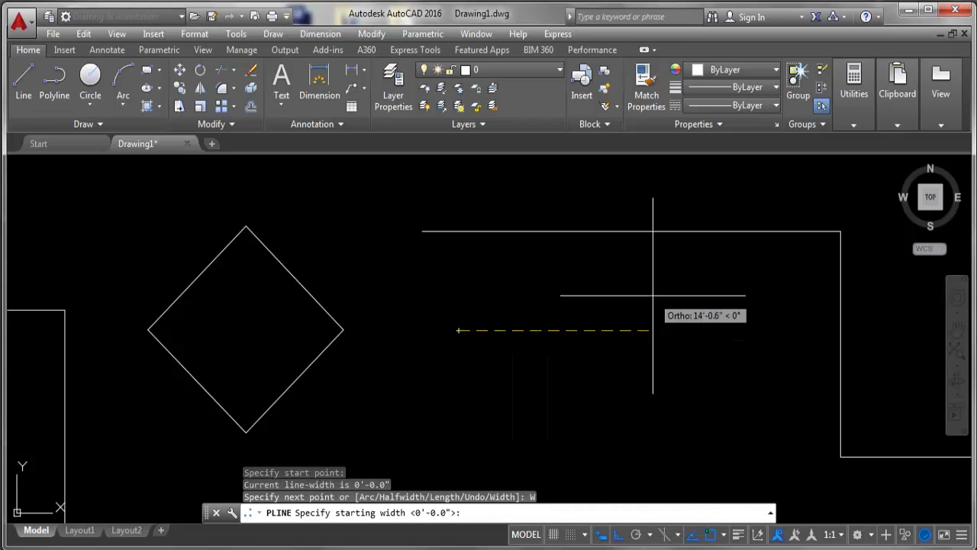
text(10)
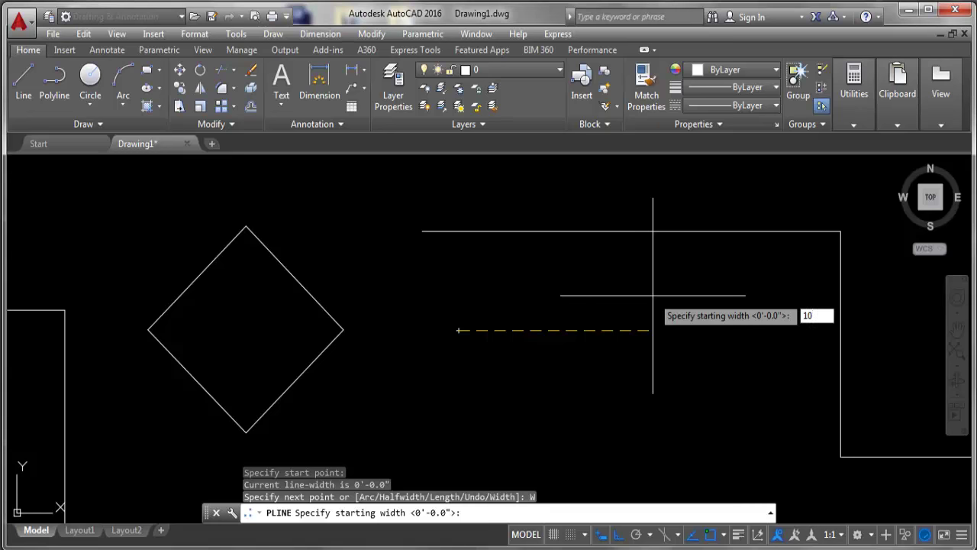
key(Return)
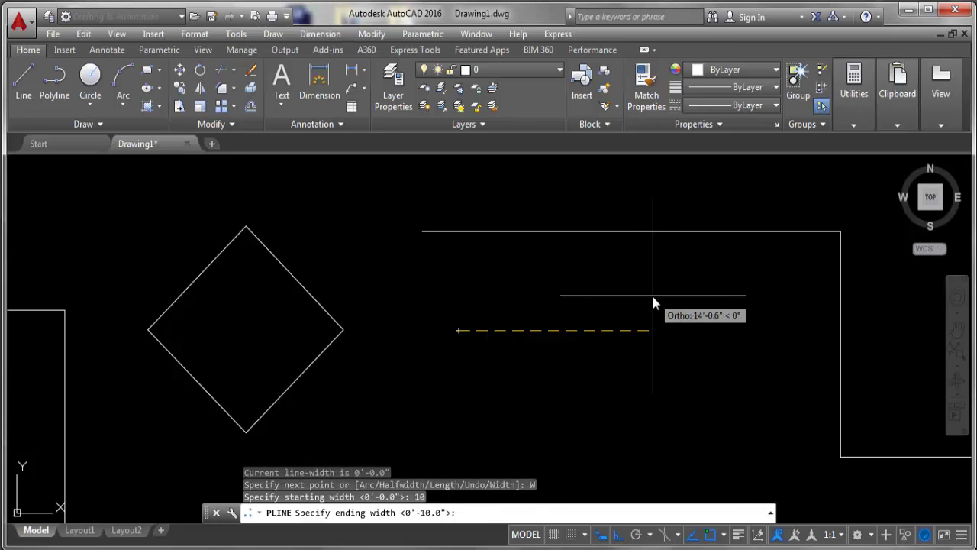
key(Return)
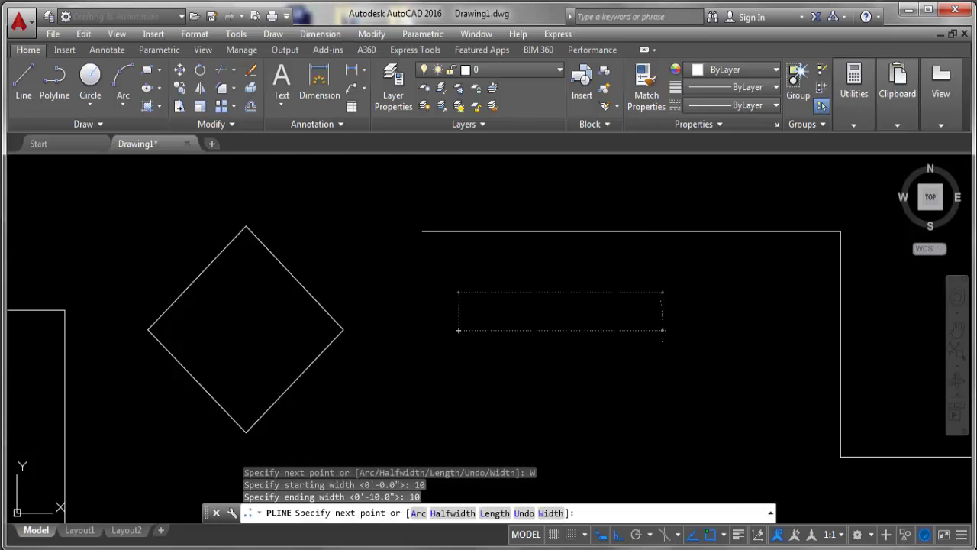
click(663, 330)
click(663, 183)
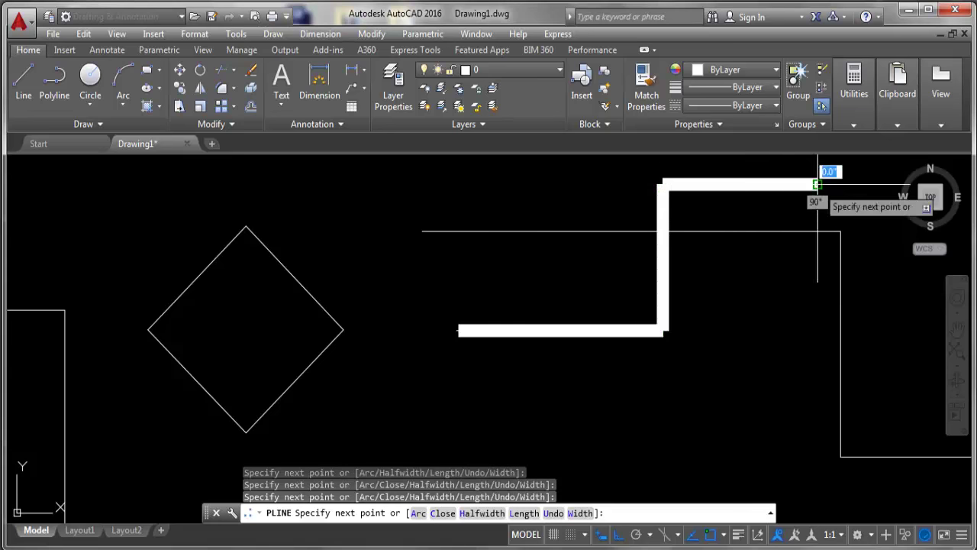
right_click(800, 384)
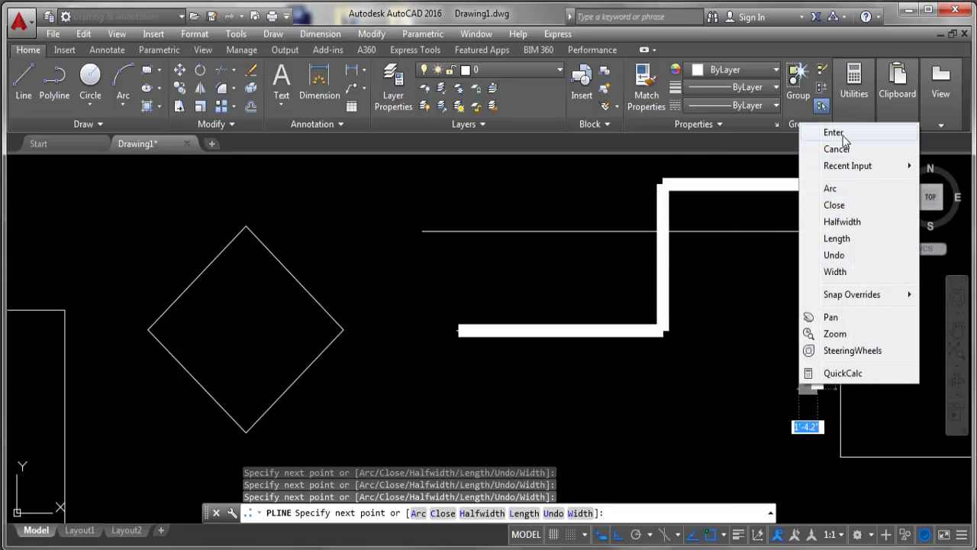
click(843, 138)
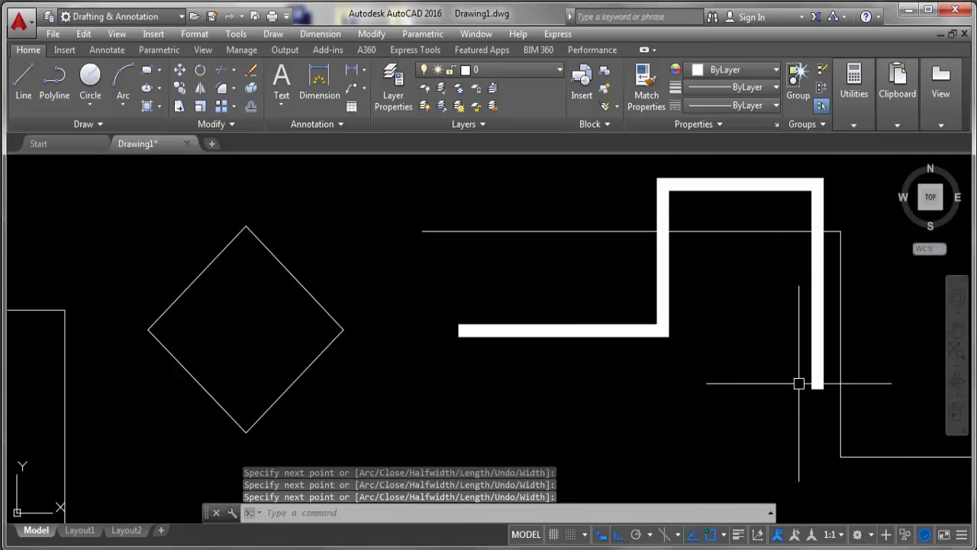
- Draw a second thick polyline running right, then down, around the diamond
click(54, 76)
scroll(595, 306, down, 2)
click(221, 229)
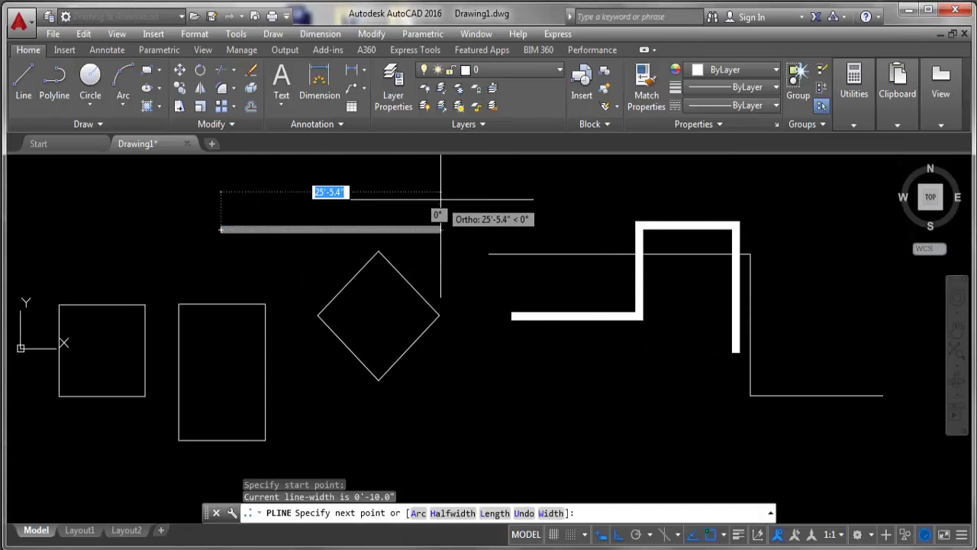
click(436, 229)
click(454, 391)
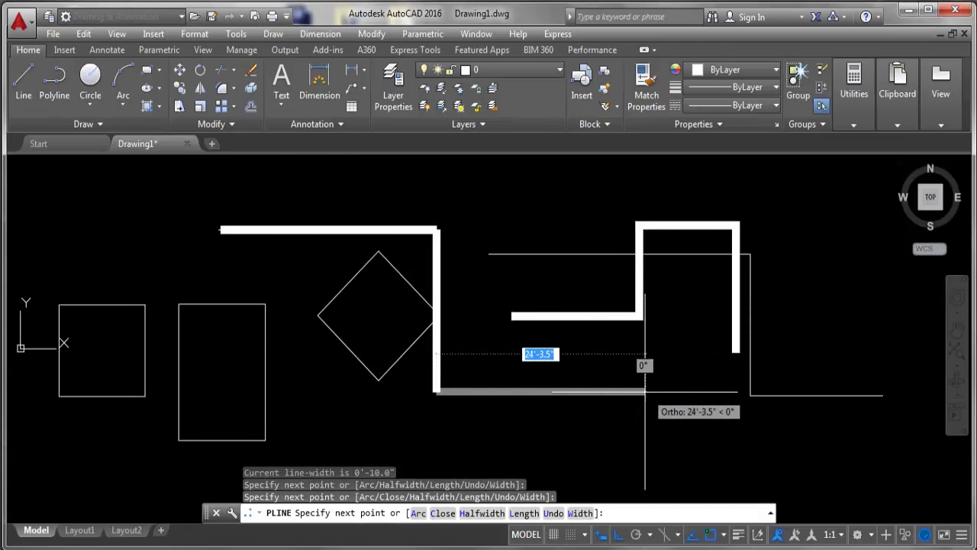
right_click(586, 391)
click(621, 142)
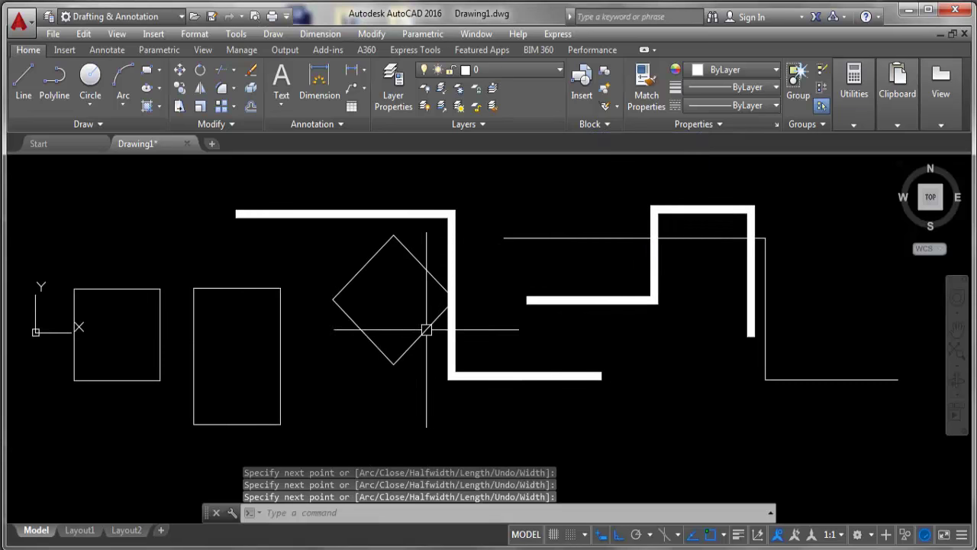
scroll(572, 203, down, 4)
scroll(481, 318, up, 6)
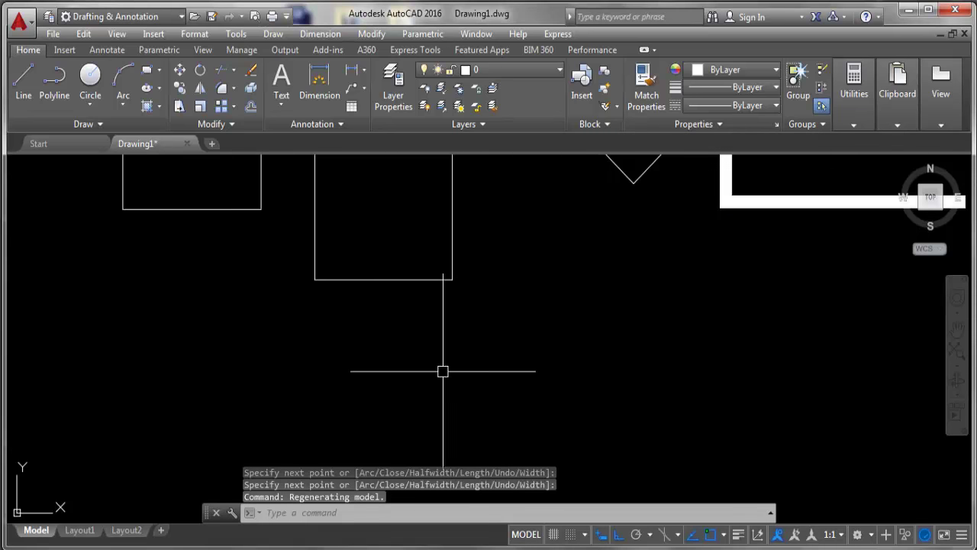
scroll(401, 410, down, 4)
scroll(488, 327, up, 2)
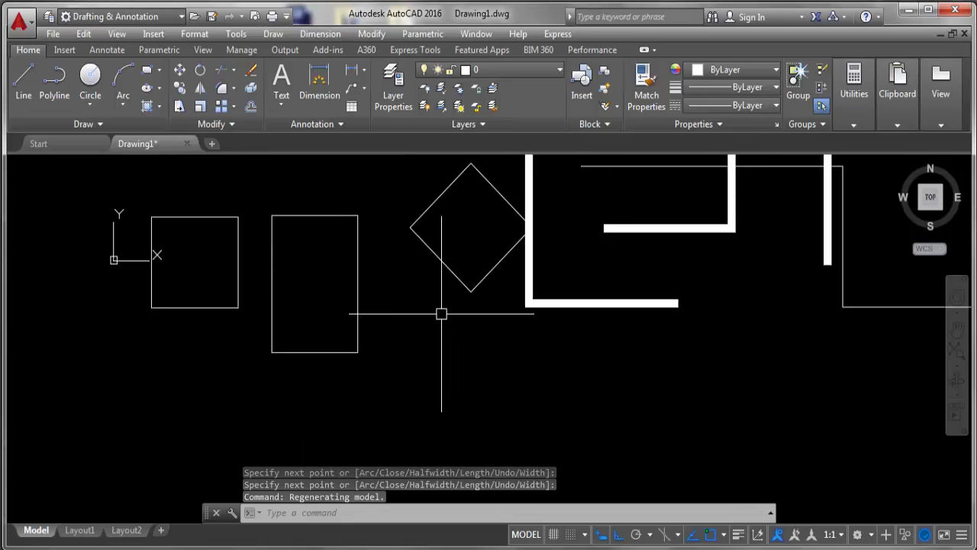
- Start a polyline below the diamond with starting width 0 and ending width 20
click(55, 76)
scroll(458, 336, up, 1)
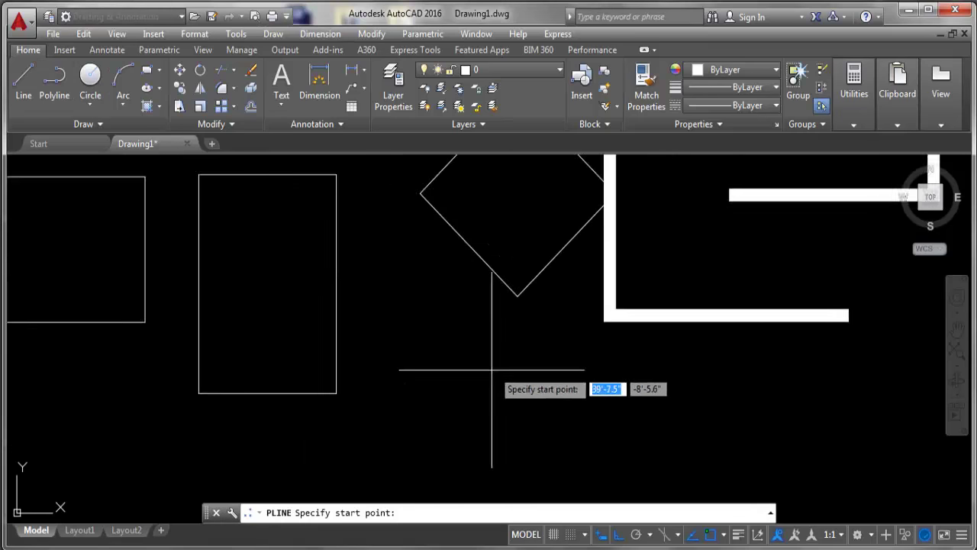
scroll(502, 371, up, 3)
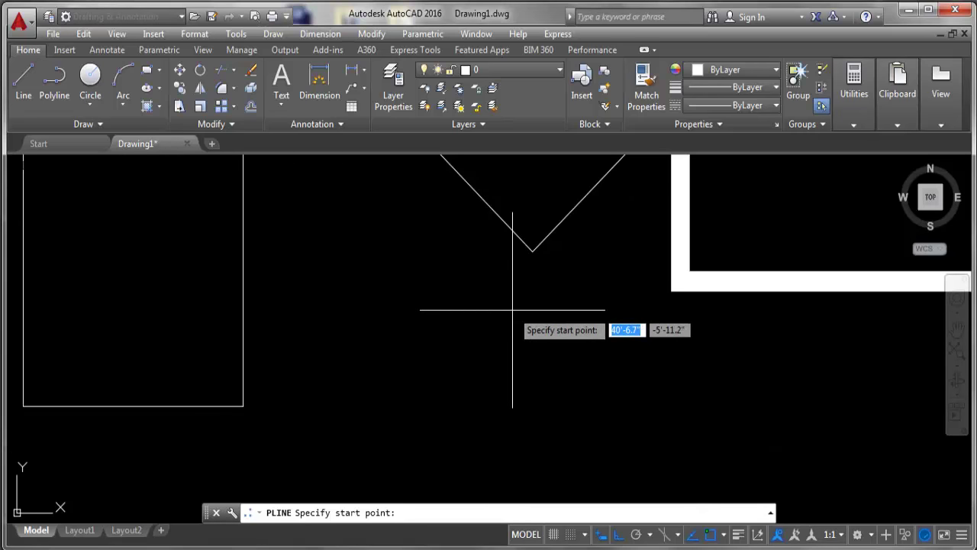
click(54, 76)
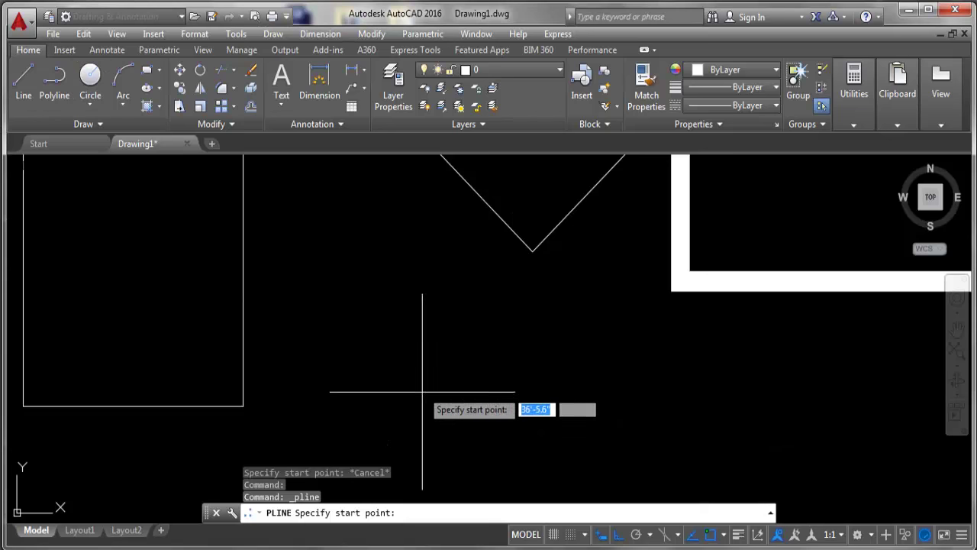
click(399, 378)
right_click(514, 376)
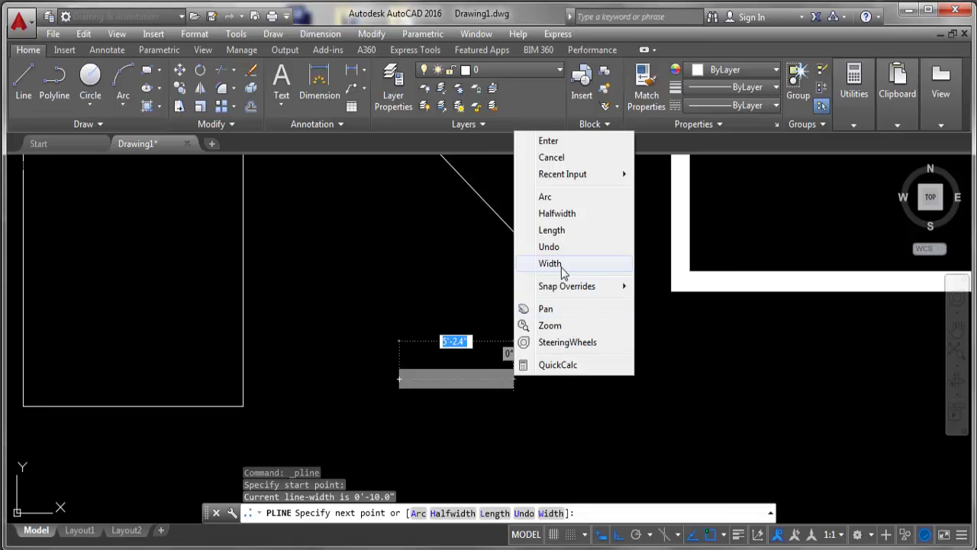
click(551, 264)
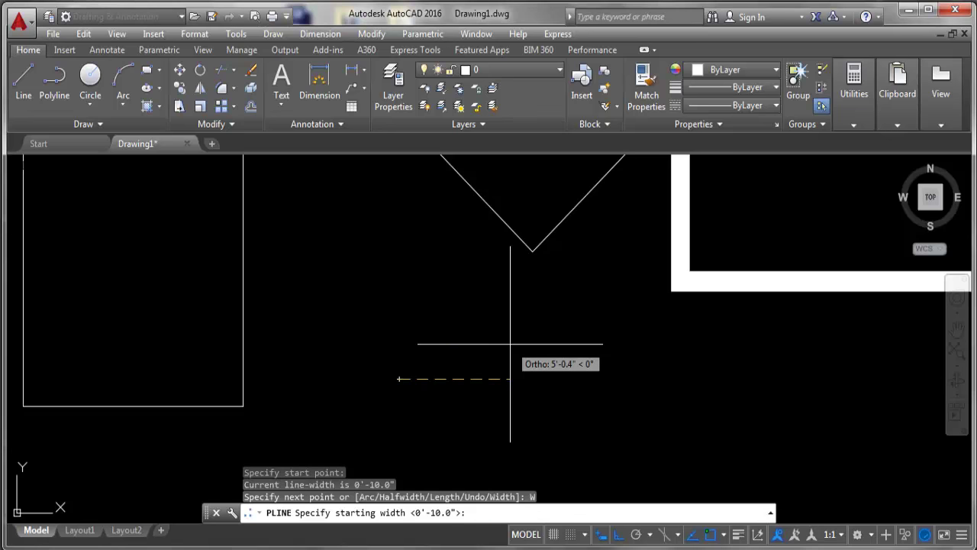
text(0)
key(Return)
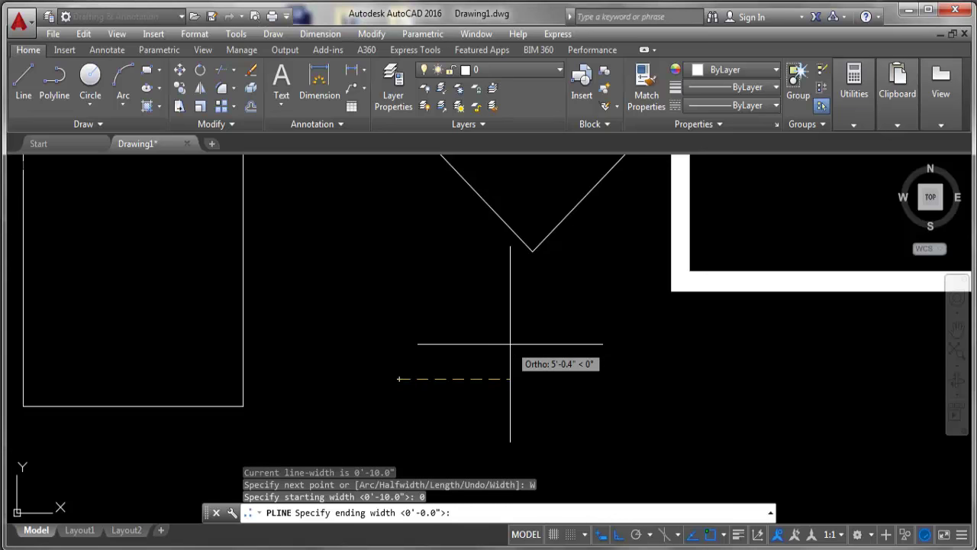
text(20)
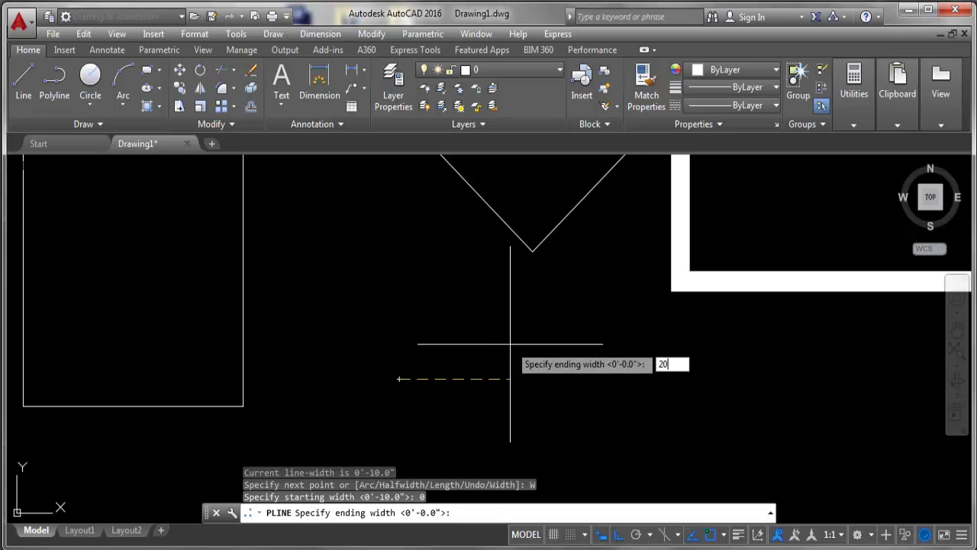
key(Return)
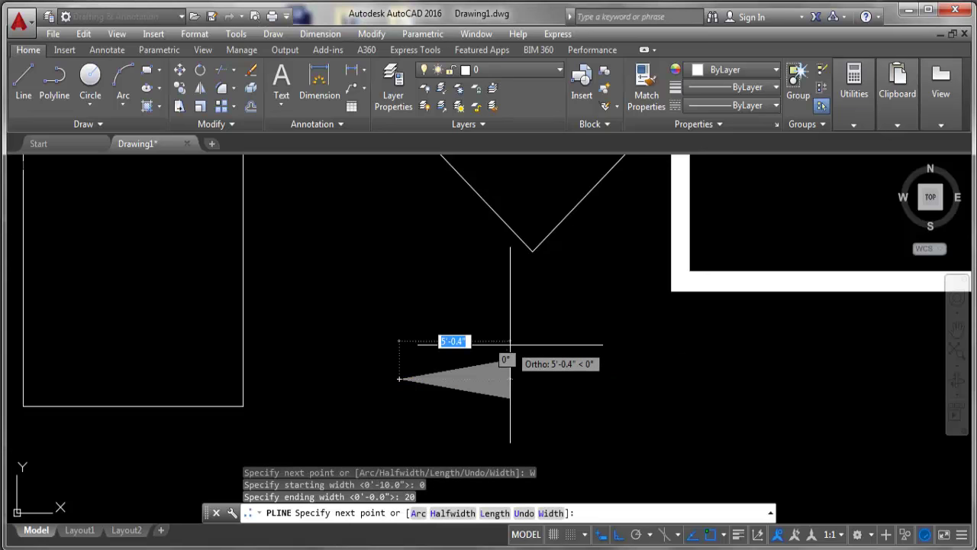
- Pick the tip point and finish the tapered arrowhead polyline
scroll(409, 419, up, 4)
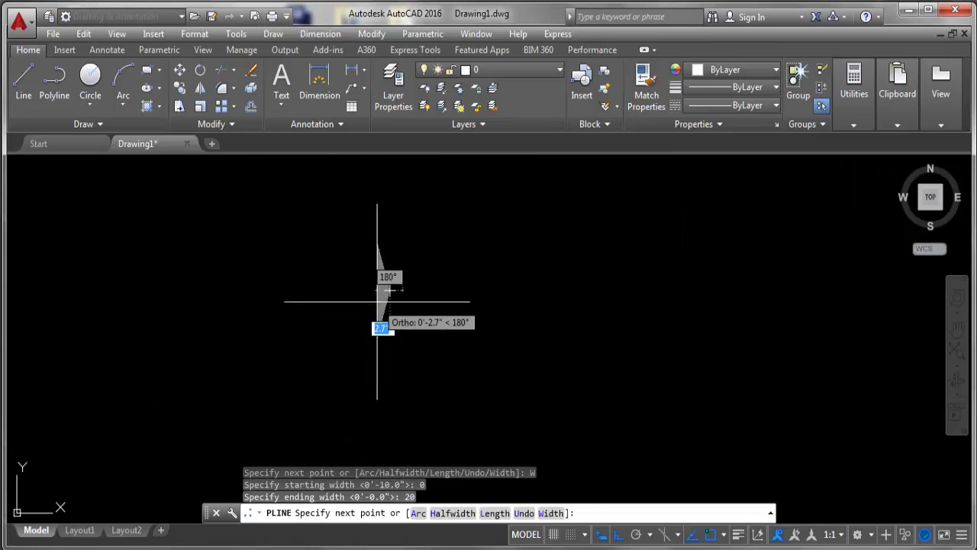
click(395, 369)
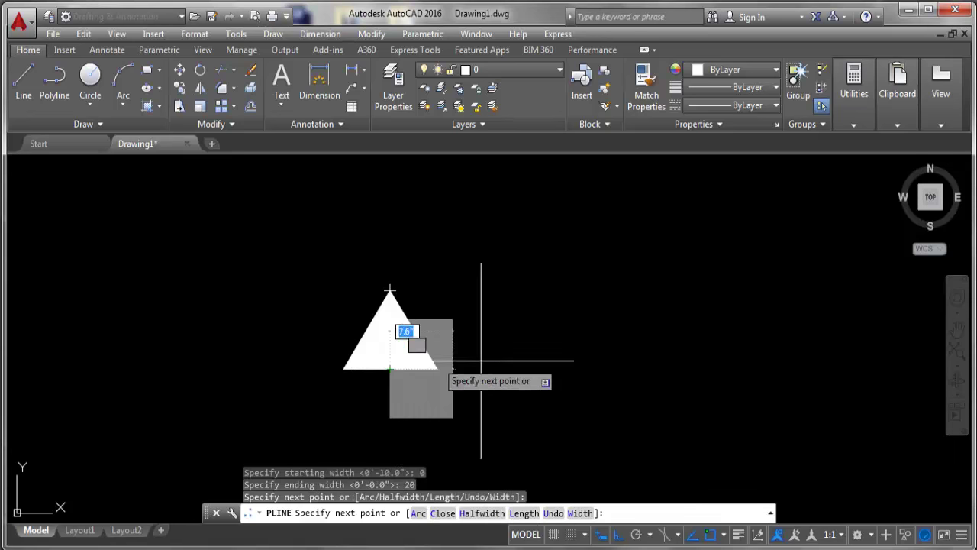
right_click(456, 359)
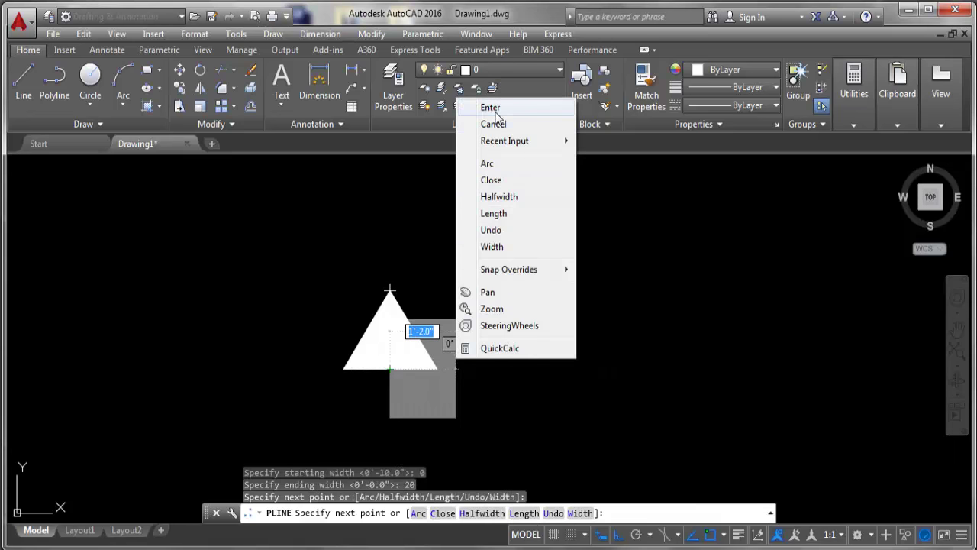
click(490, 107)
scroll(292, 405, down, 4)
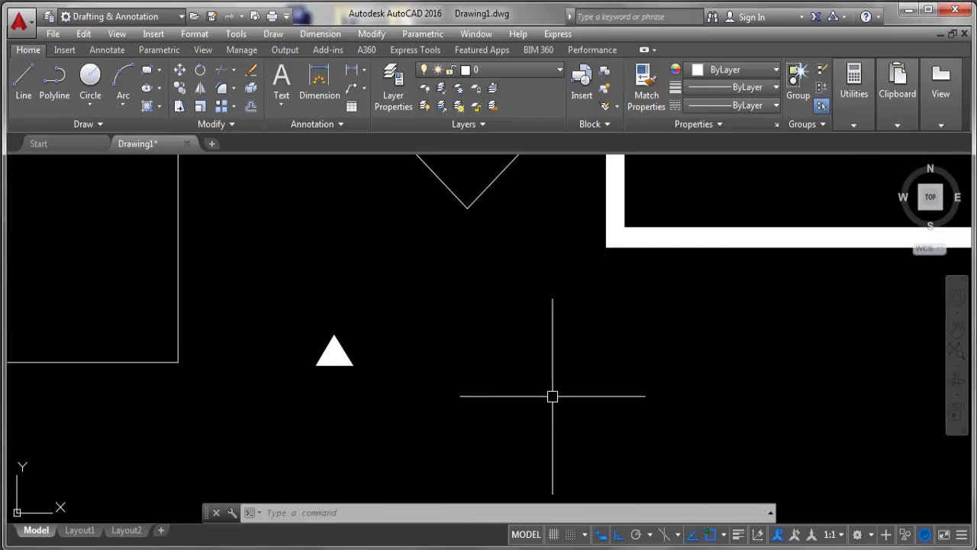
scroll(552, 396, down, 4)
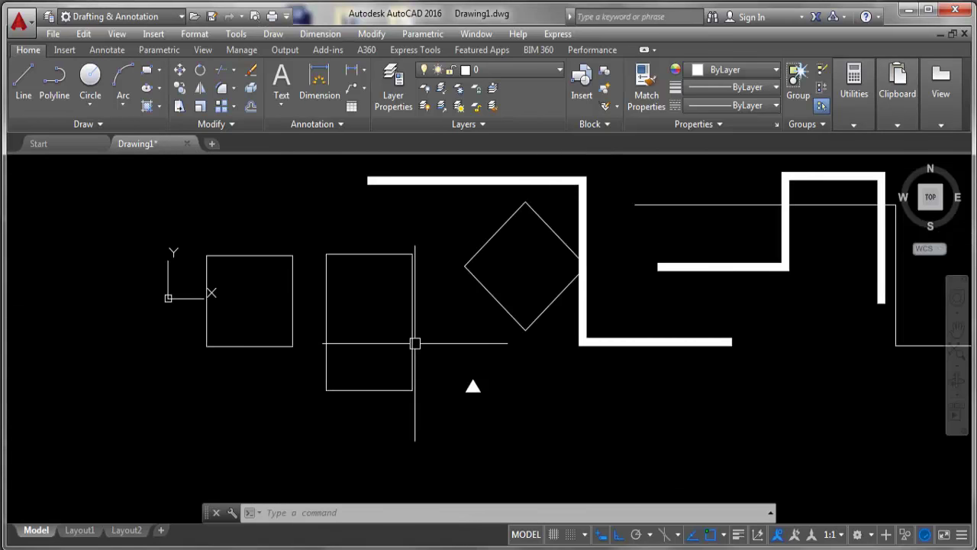
- Select and delete the thick polyline wrapped around the diamond
click(632, 183)
click(551, 187)
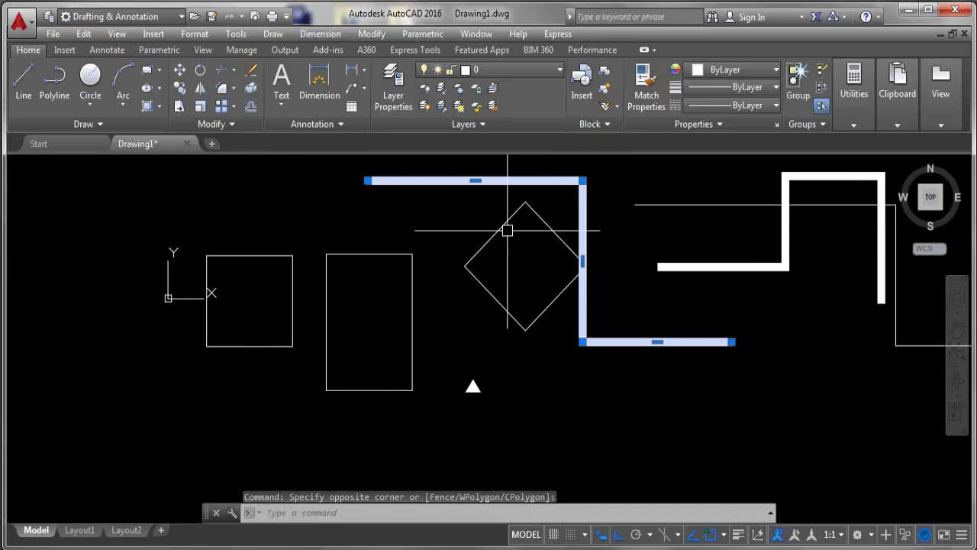
key(Delete)
scroll(339, 266, up, 4)
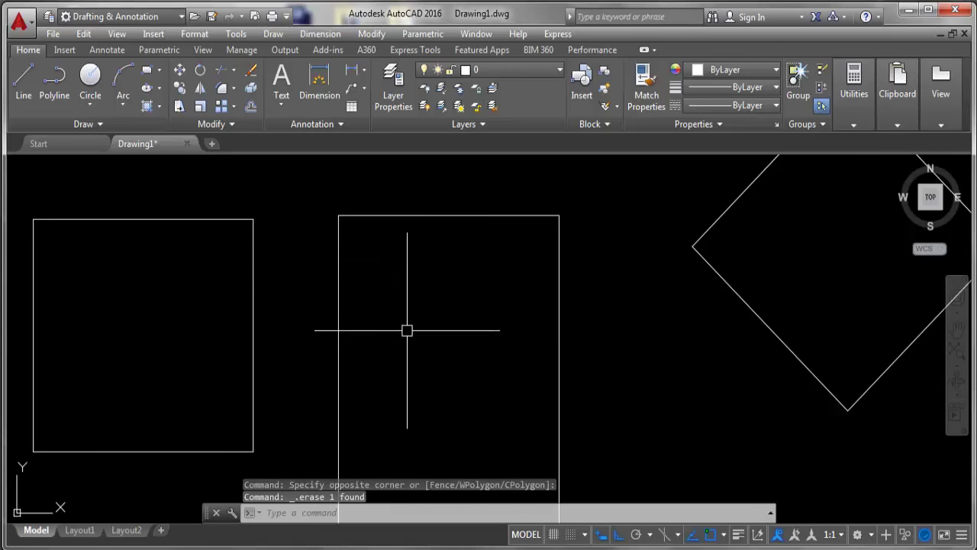
middle_drag(267, 328, 272, 331)
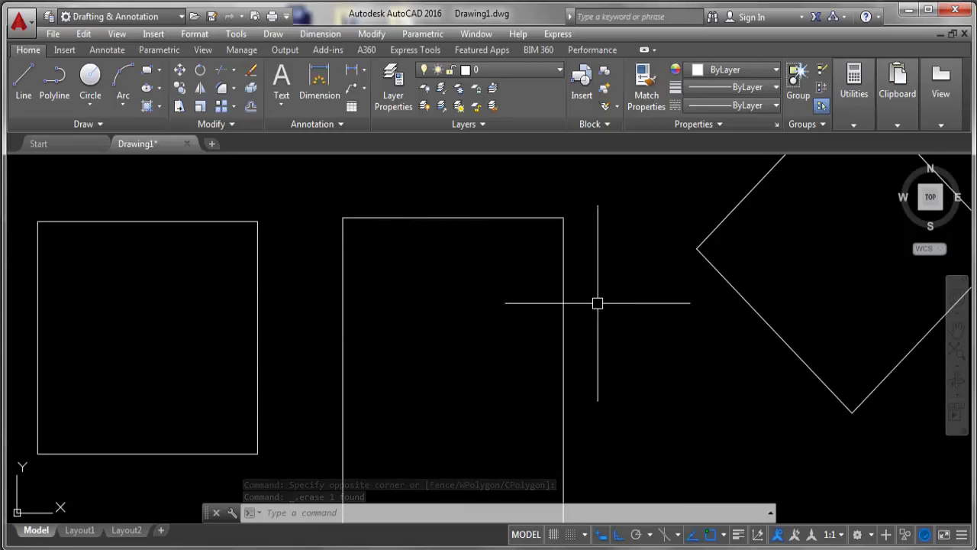
scroll(496, 305, down, 4)
scroll(305, 267, up, 4)
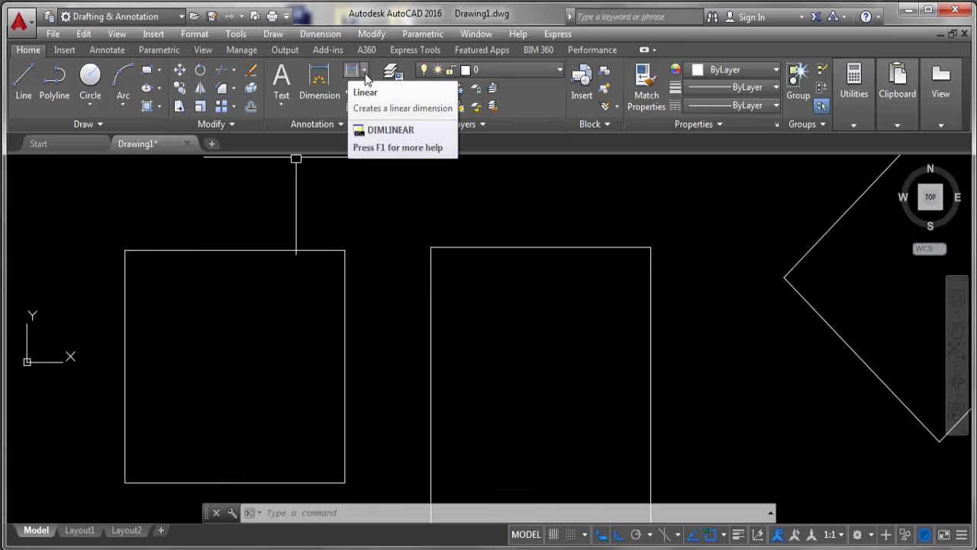
mouse_move(351, 71)
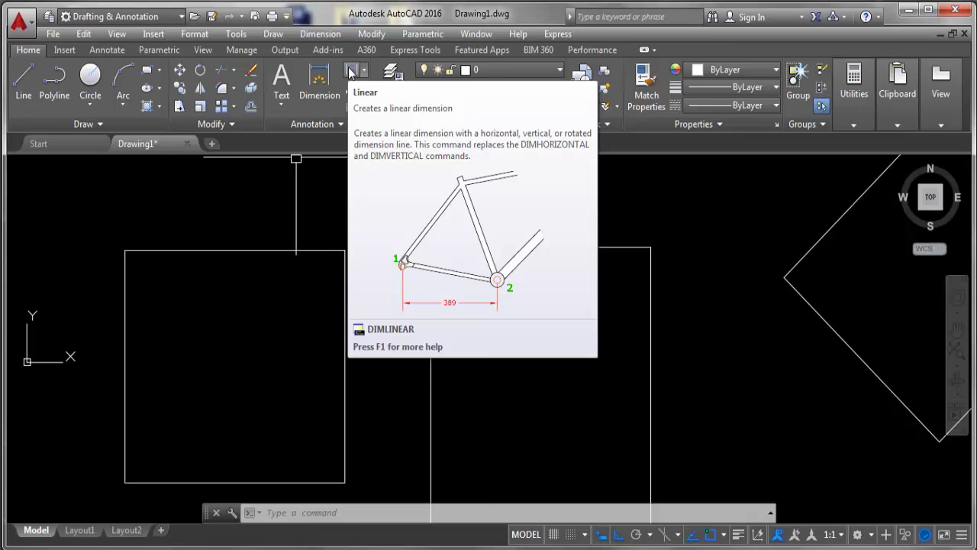
- Add a 120.0000 linear dimension above the left rectangle's top edge and zoom to check it
click(351, 71)
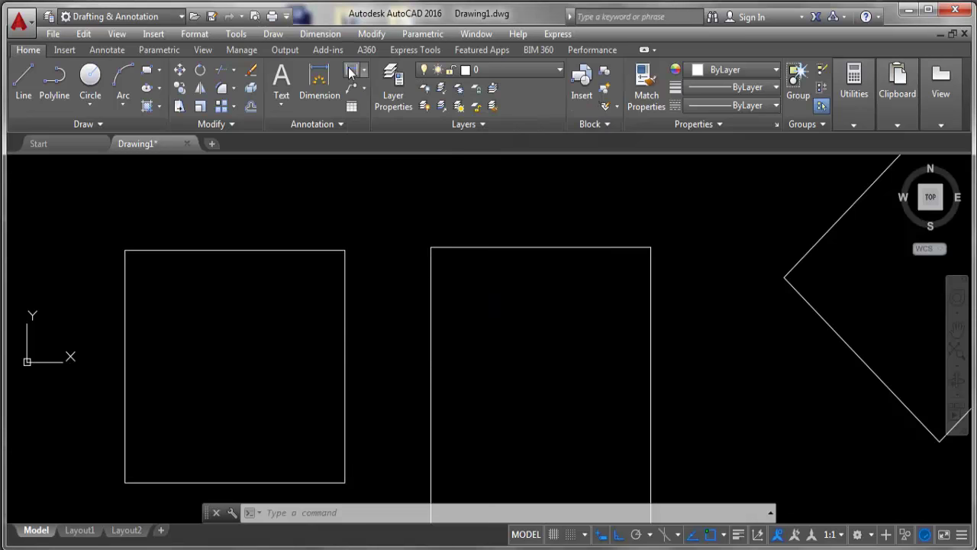
click(125, 250)
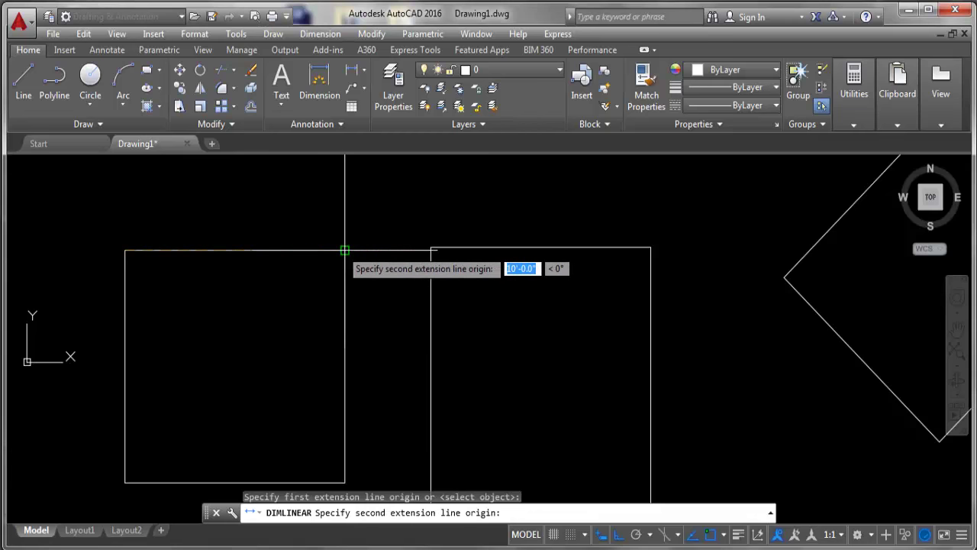
click(345, 251)
click(340, 232)
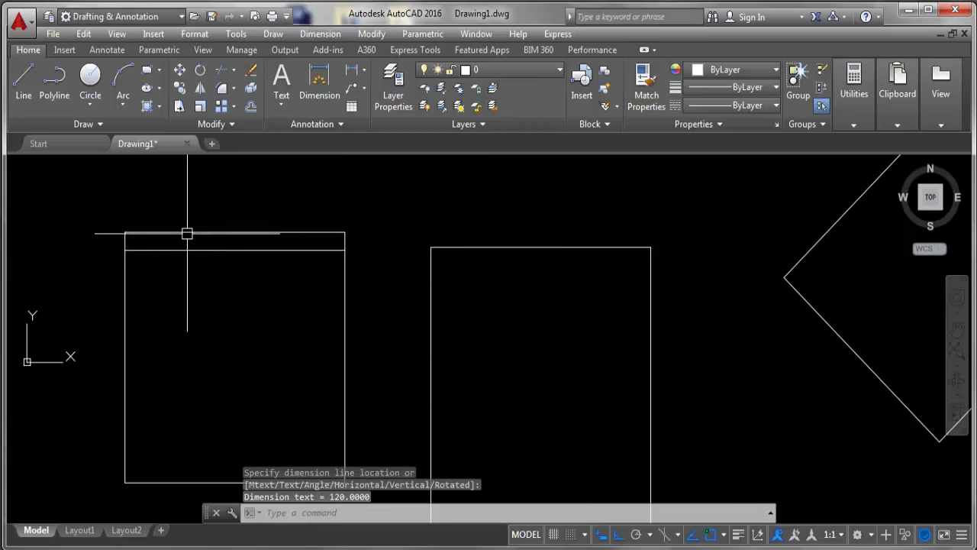
scroll(229, 233, up, 2)
scroll(323, 214, up, 2)
scroll(458, 229, up, 2)
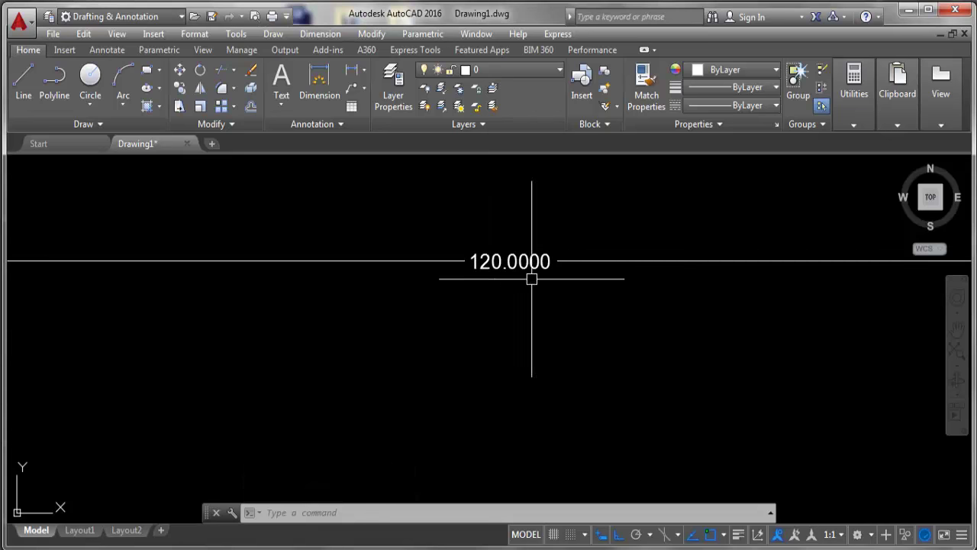
scroll(504, 248, down, 3)
scroll(641, 245, down, 1)
scroll(534, 275, down, 2)
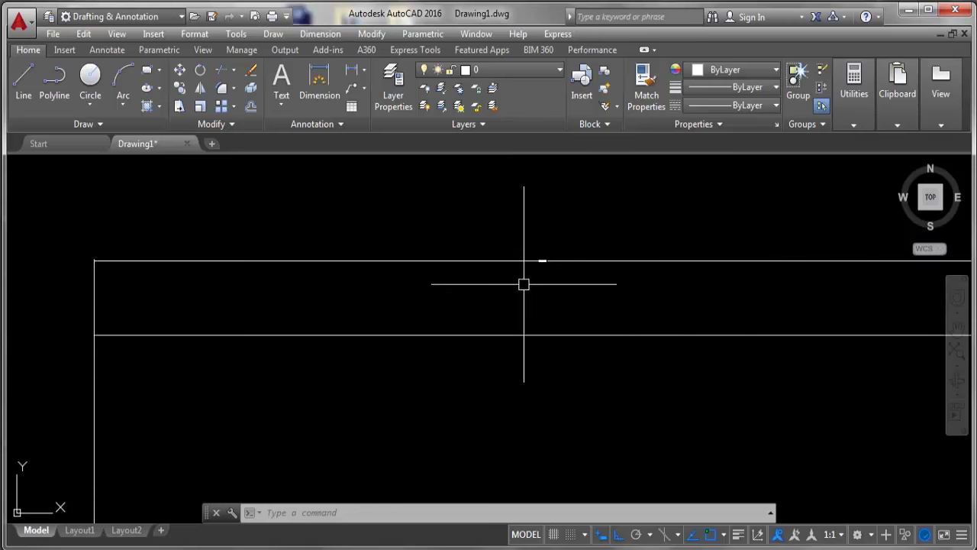
scroll(88, 252, up, 4)
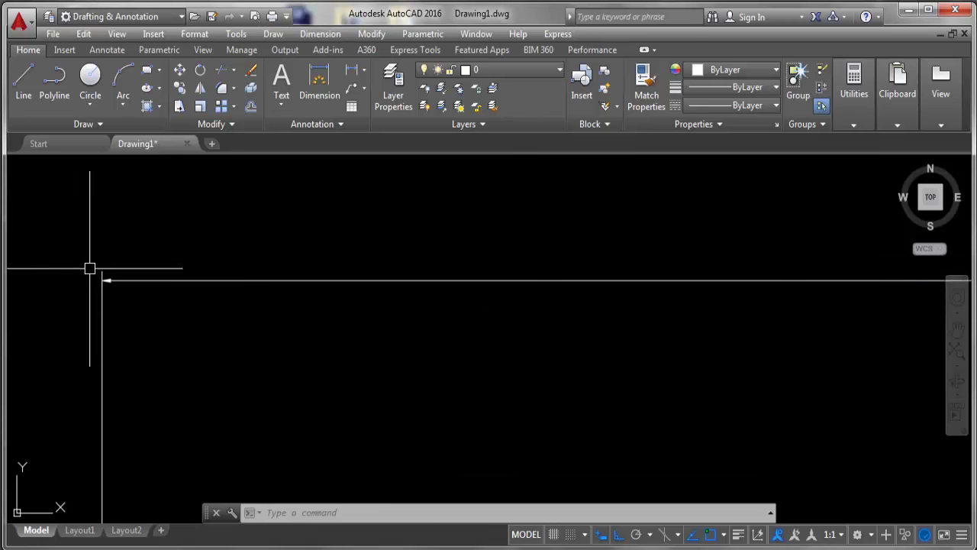
scroll(160, 278, down, 1)
scroll(252, 236, down, 2)
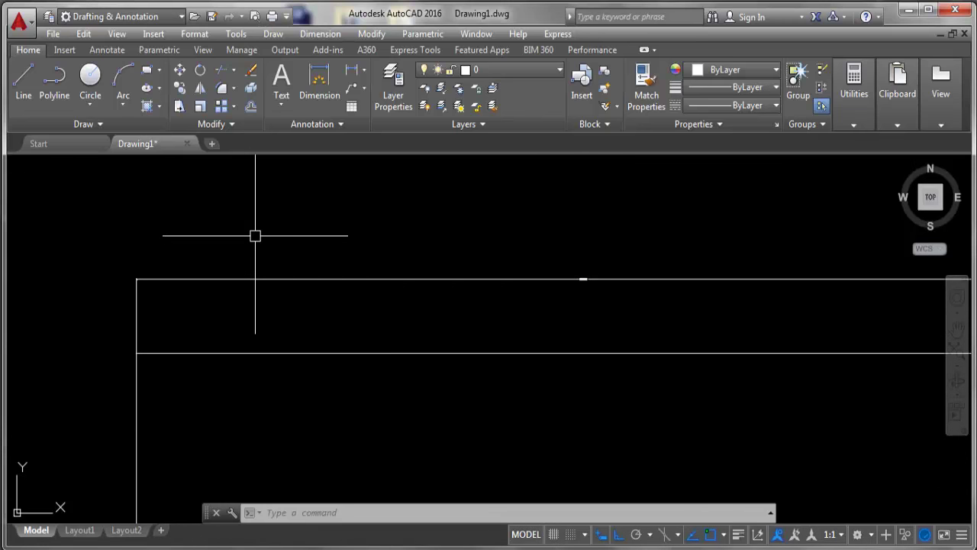
- Open the Dimension Style Manager (via D) and select the Standard style for modification
click(320, 34)
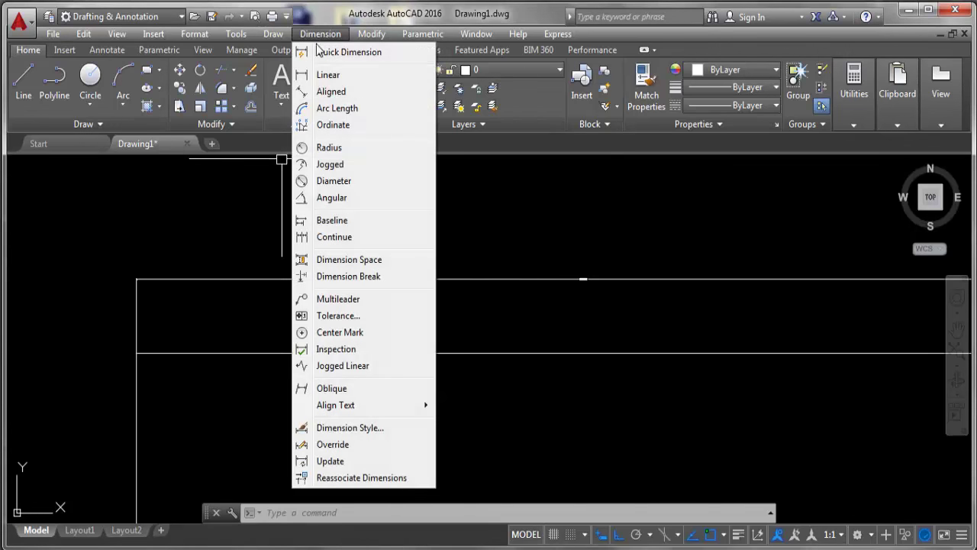
click(333, 429)
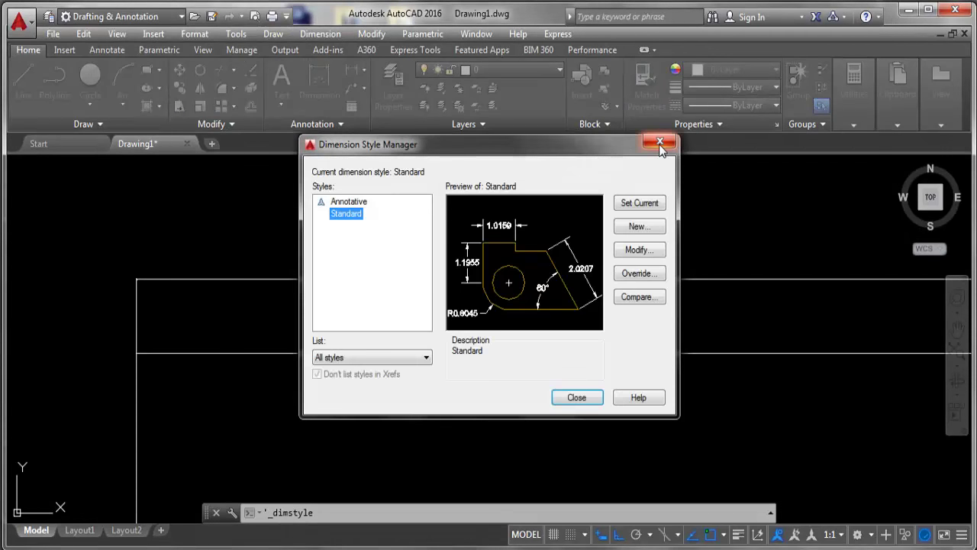
click(659, 144)
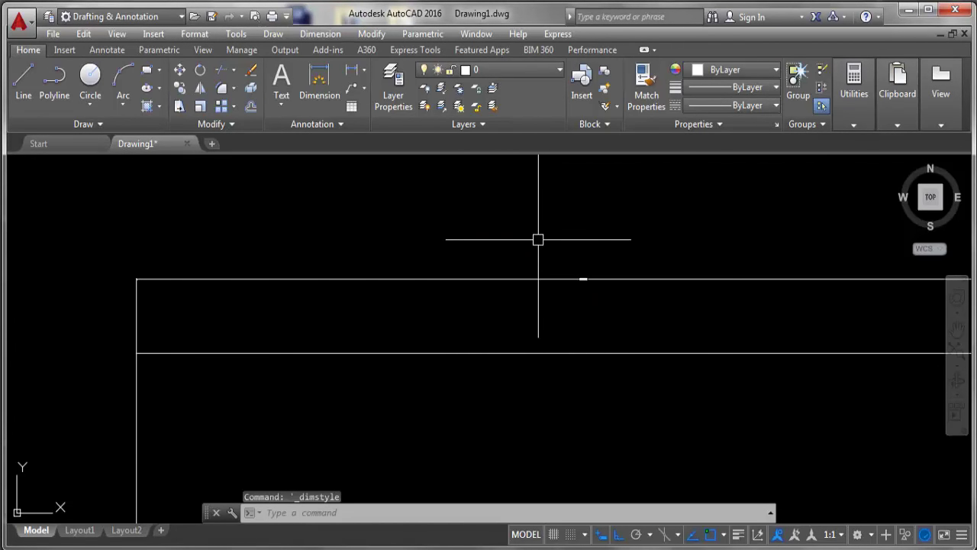
text(D)
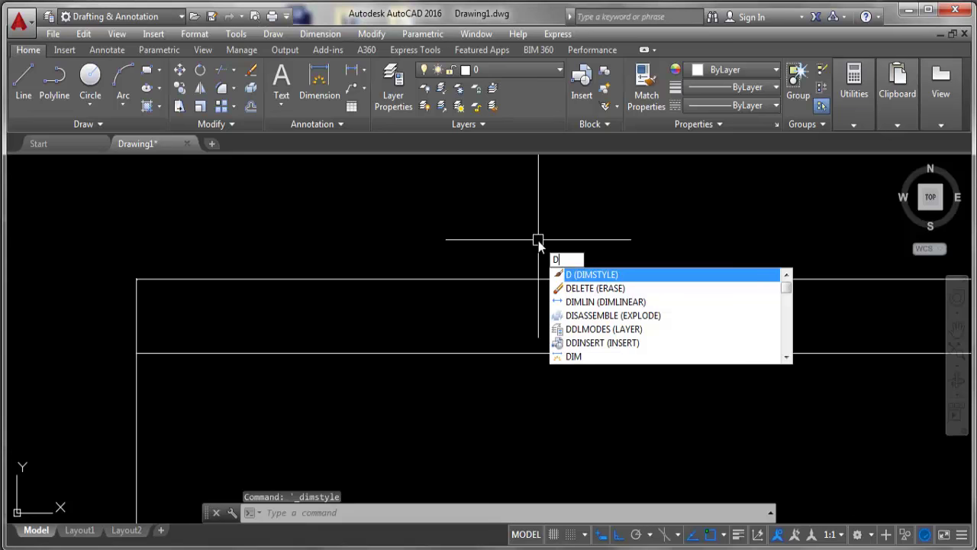
key(Return)
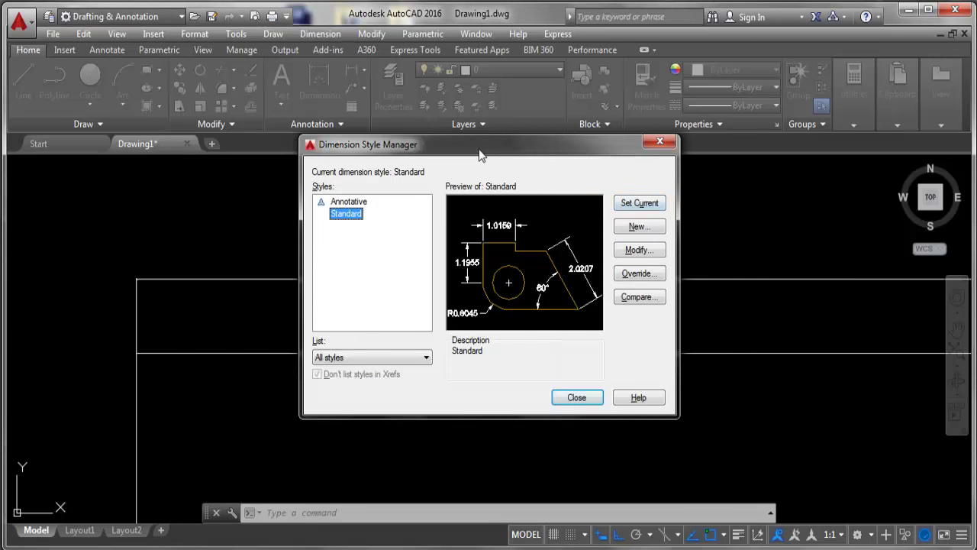
click(357, 216)
click(391, 267)
- Make the Standard style's dimension lines Red
click(638, 252)
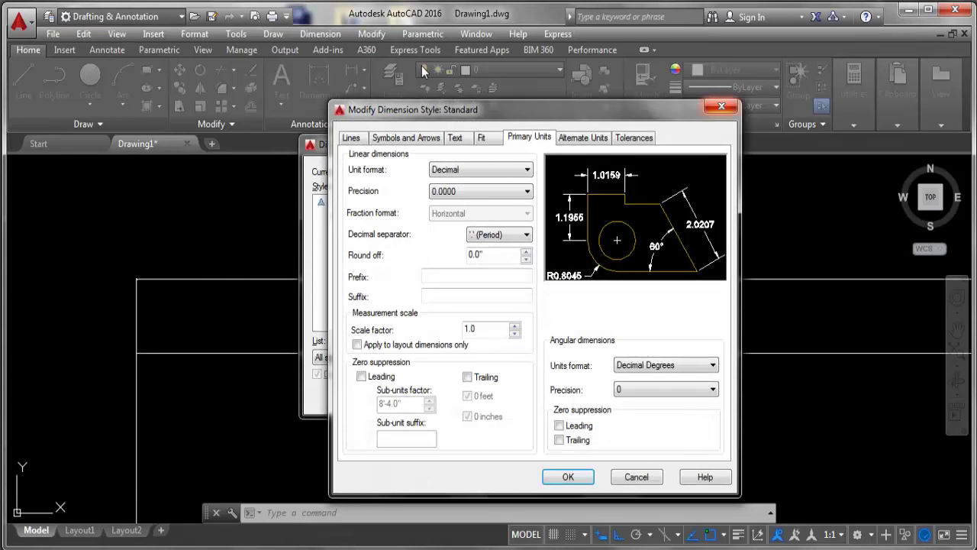
drag(497, 115, 549, 100)
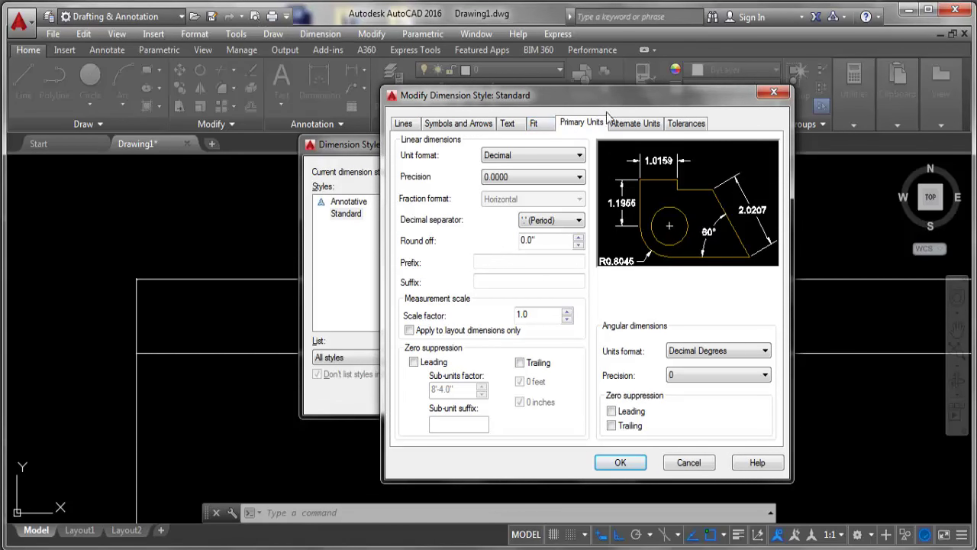
click(403, 126)
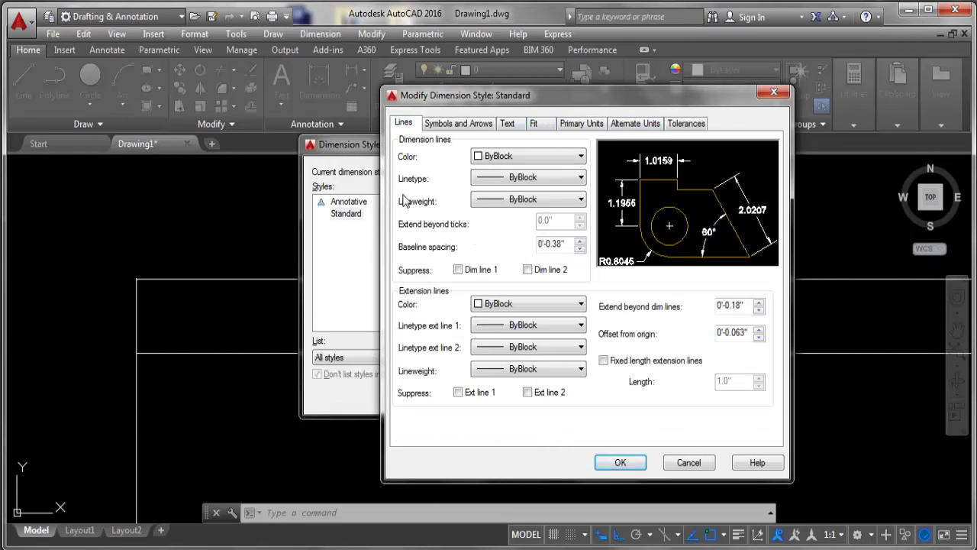
click(520, 163)
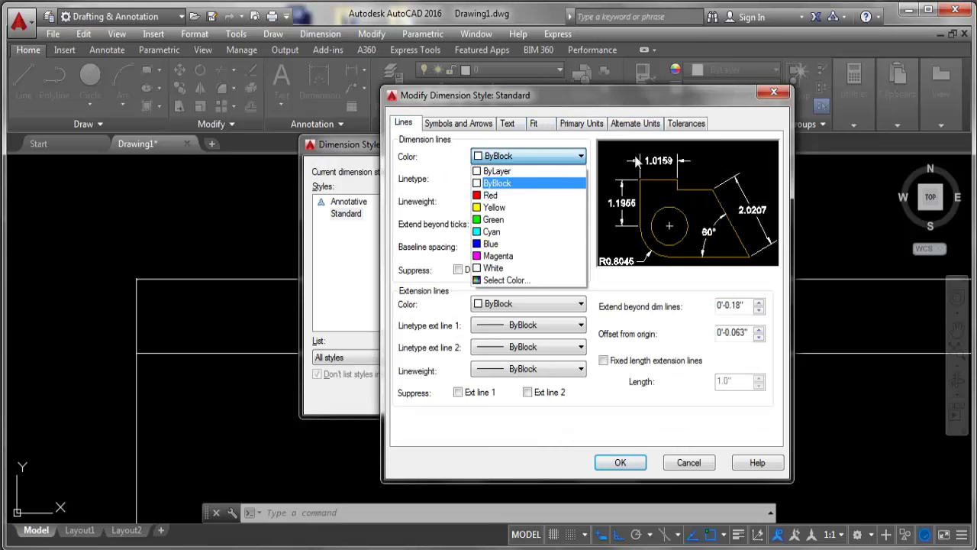
click(495, 195)
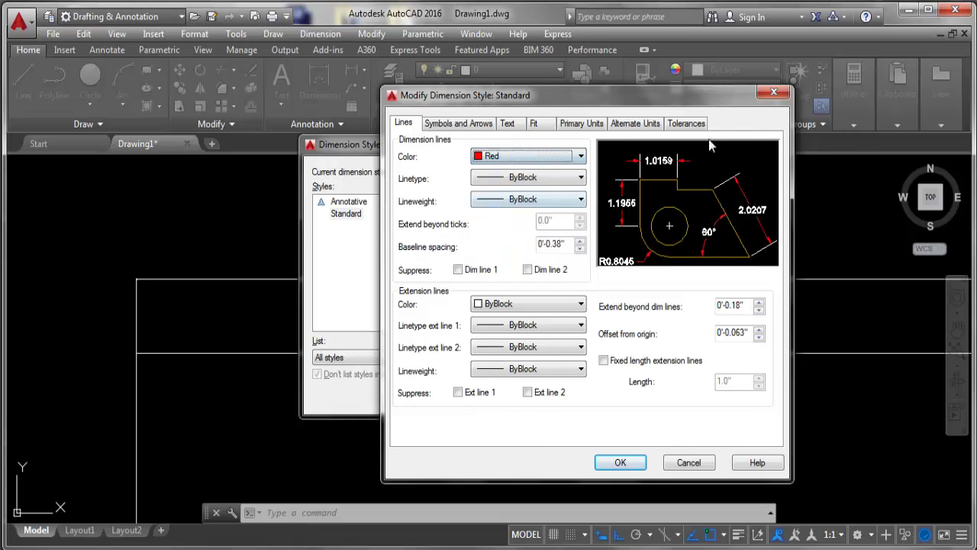
- Load ACAD_ISO02W100 as the dimension linetype and suppress both extension lines
click(536, 178)
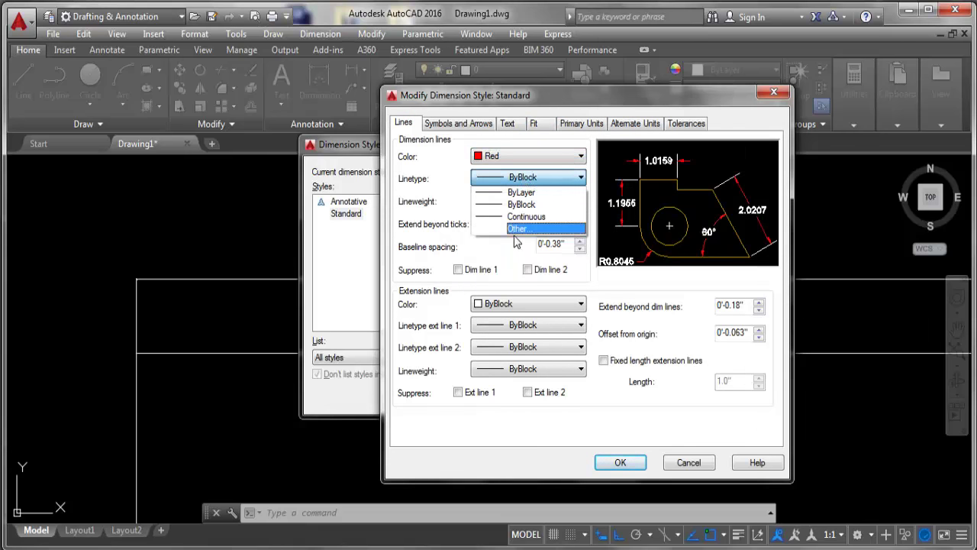
click(517, 229)
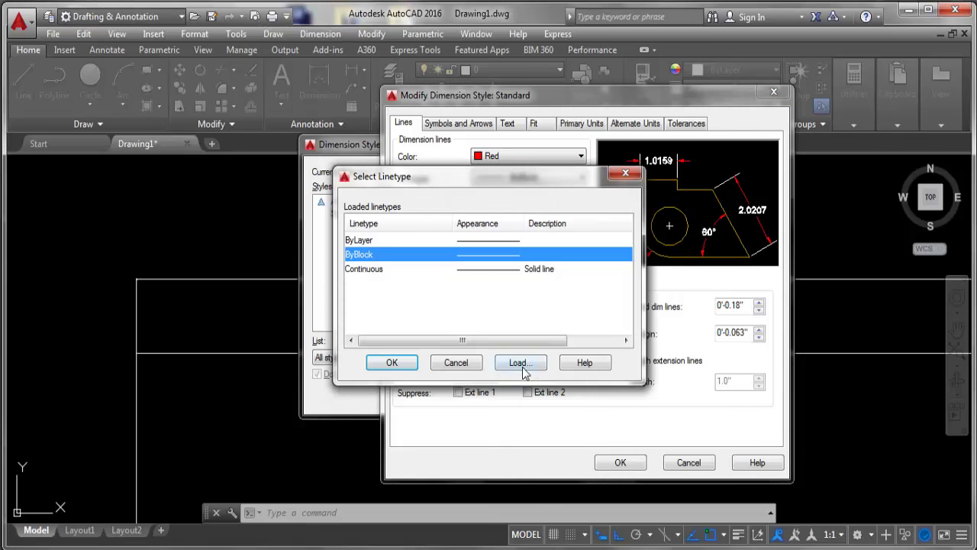
click(524, 372)
click(475, 258)
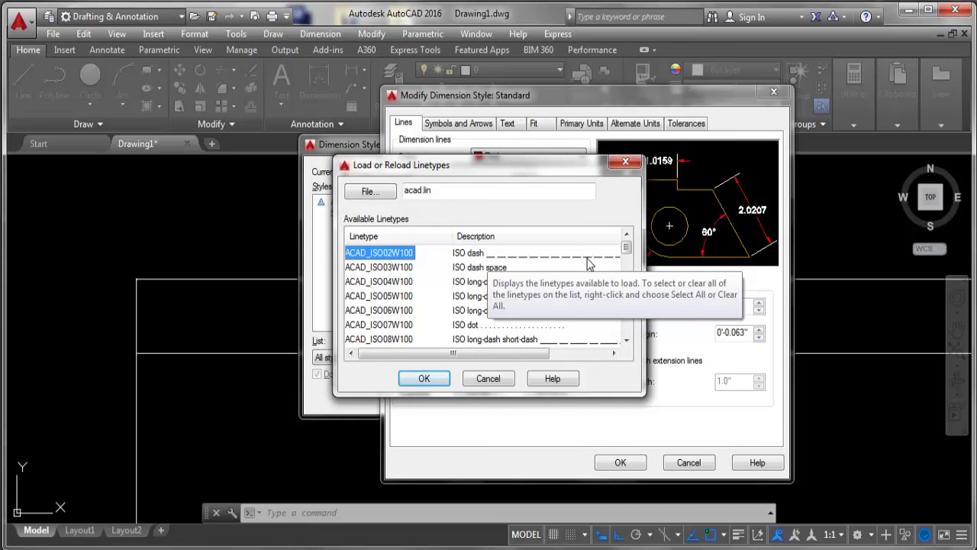
click(448, 380)
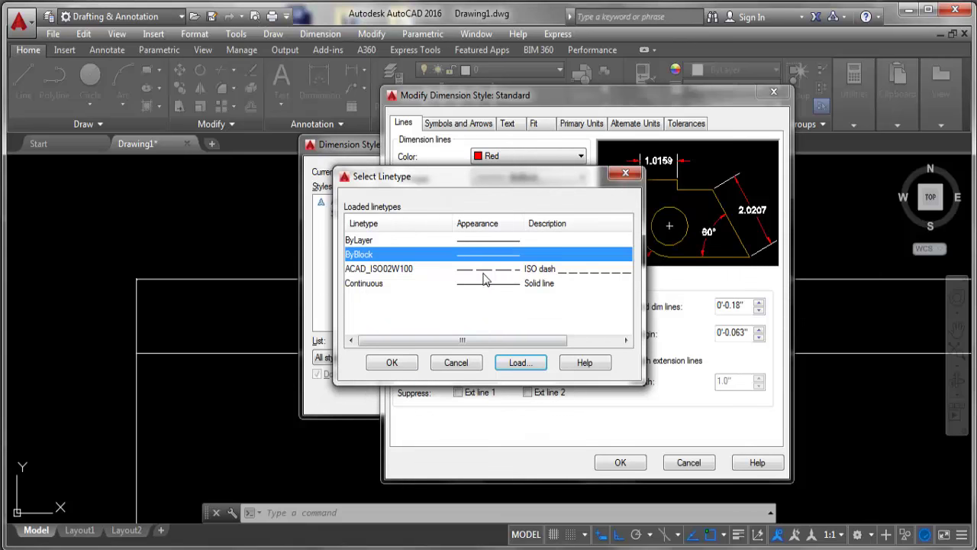
click(490, 270)
click(392, 363)
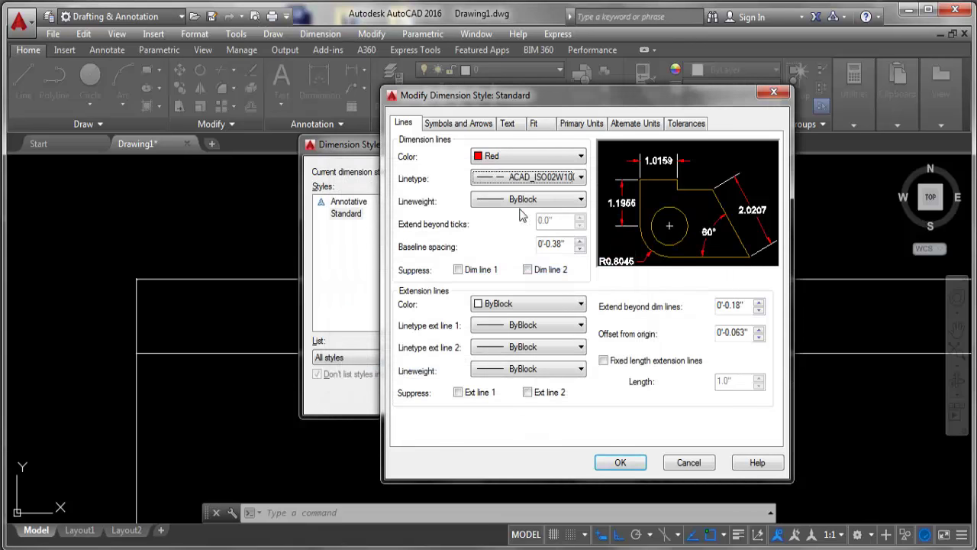
click(458, 393)
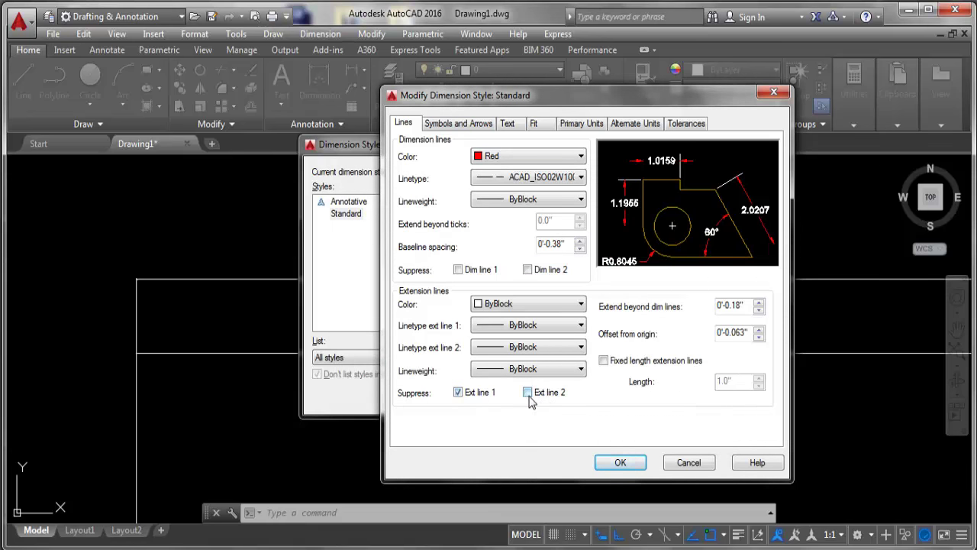
click(527, 392)
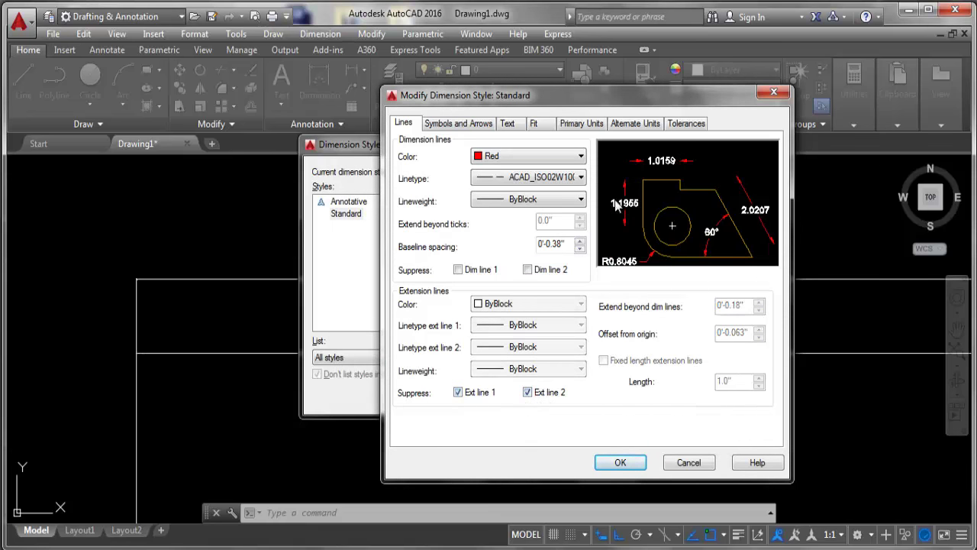
- Set both arrowheads to Dot with an arrow size of 3
click(454, 125)
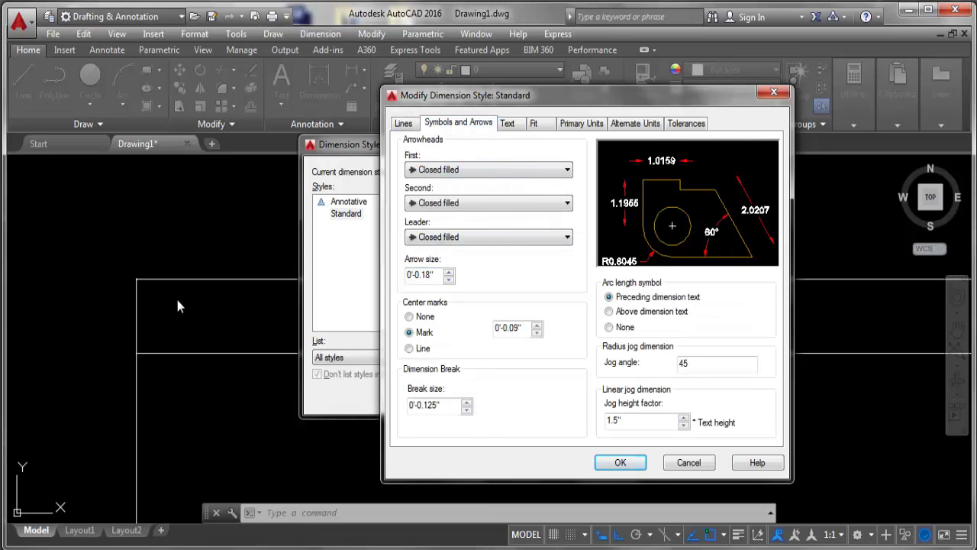
click(451, 174)
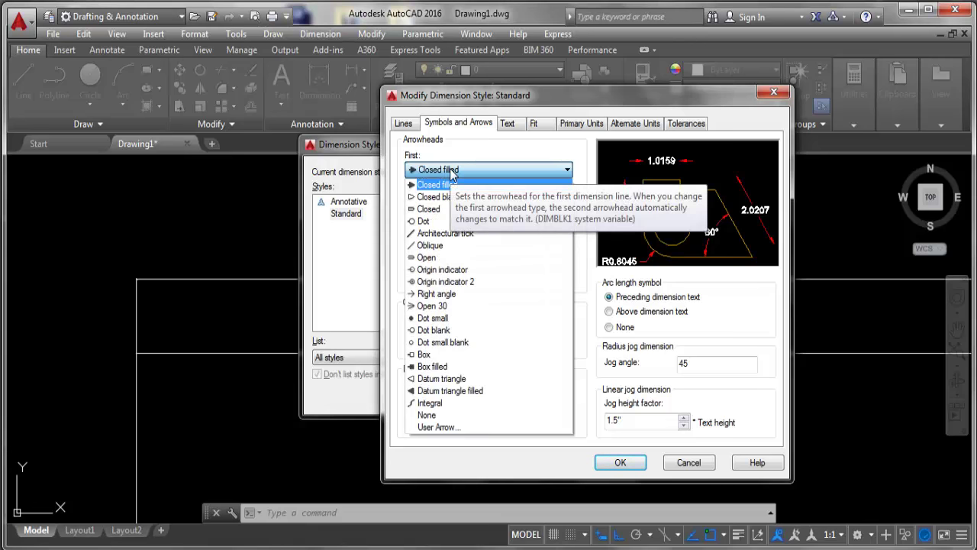
click(426, 221)
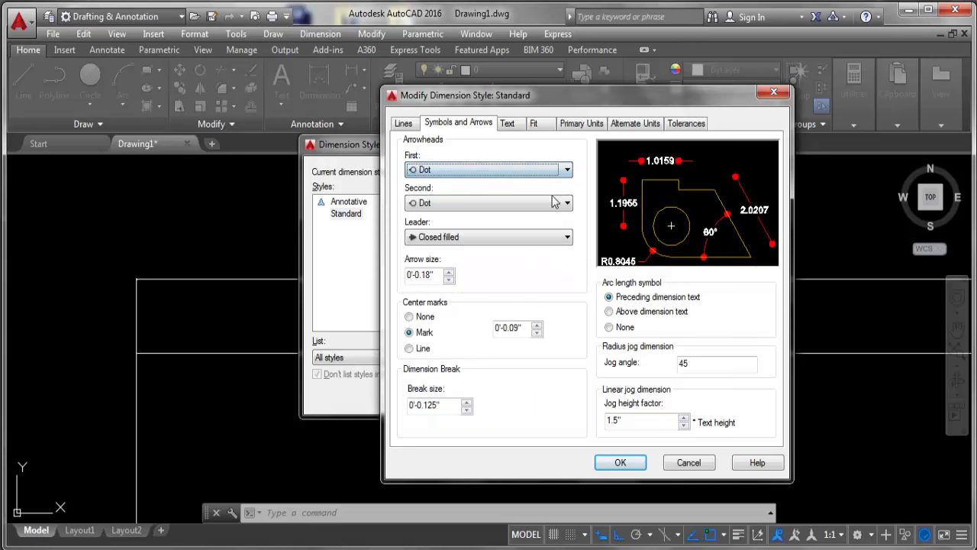
drag(432, 274, 266, 273)
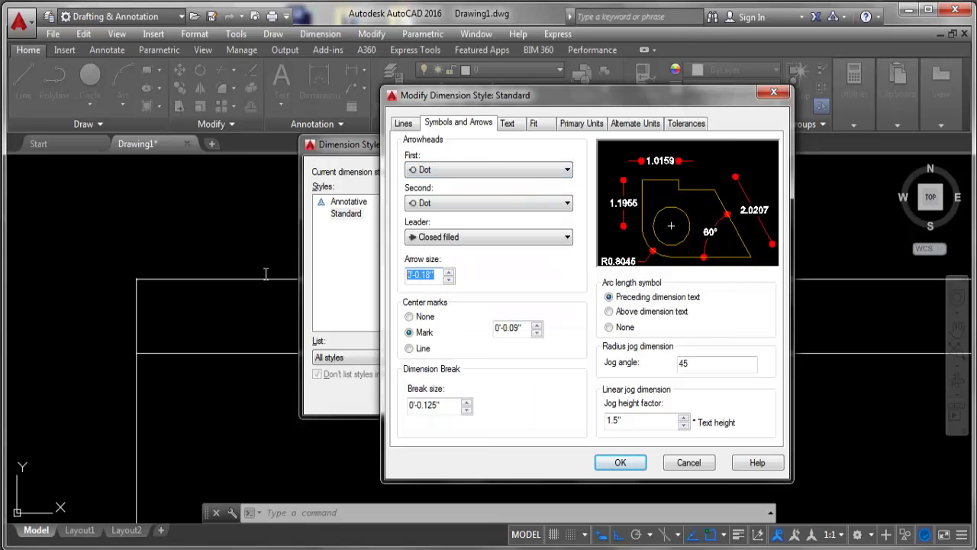
text(3)
- Set the dimension text height to 6, text colour to Cyan, and fill colour to Red
click(507, 123)
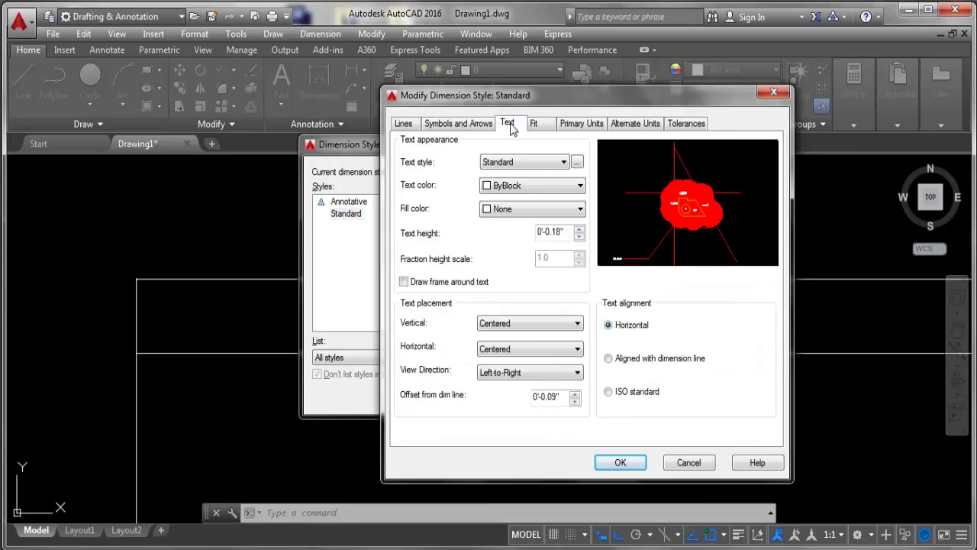
click(538, 163)
click(524, 185)
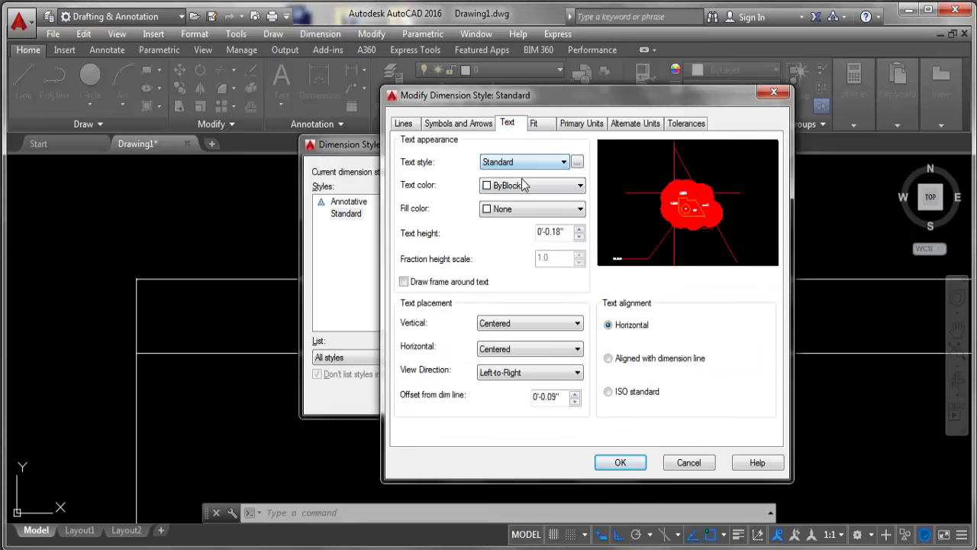
drag(566, 231, 512, 227)
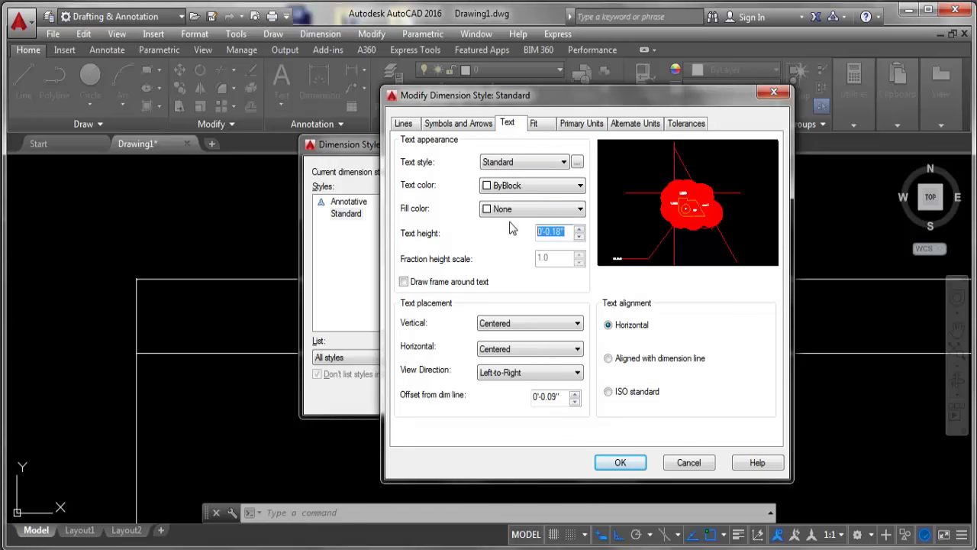
text(6)
click(481, 122)
click(511, 125)
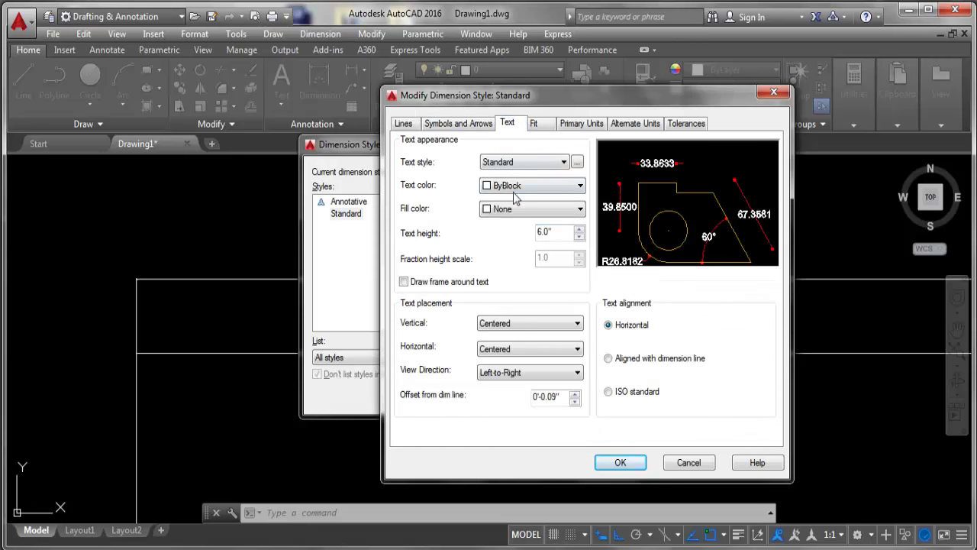
click(518, 189)
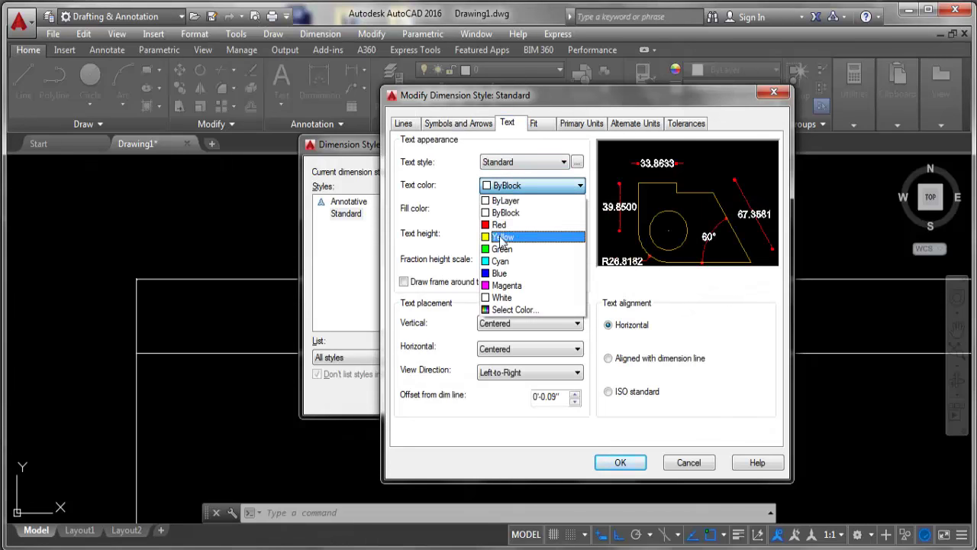
click(502, 260)
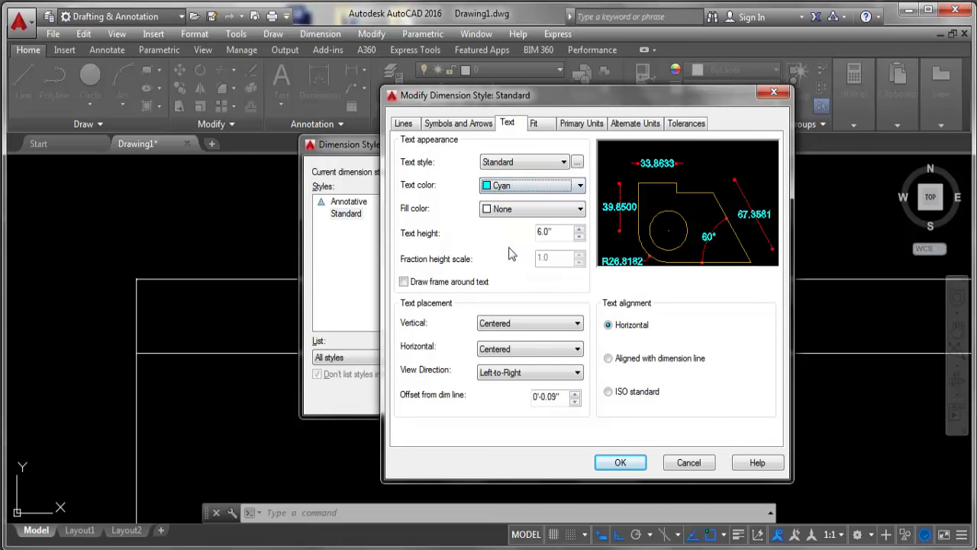
click(510, 209)
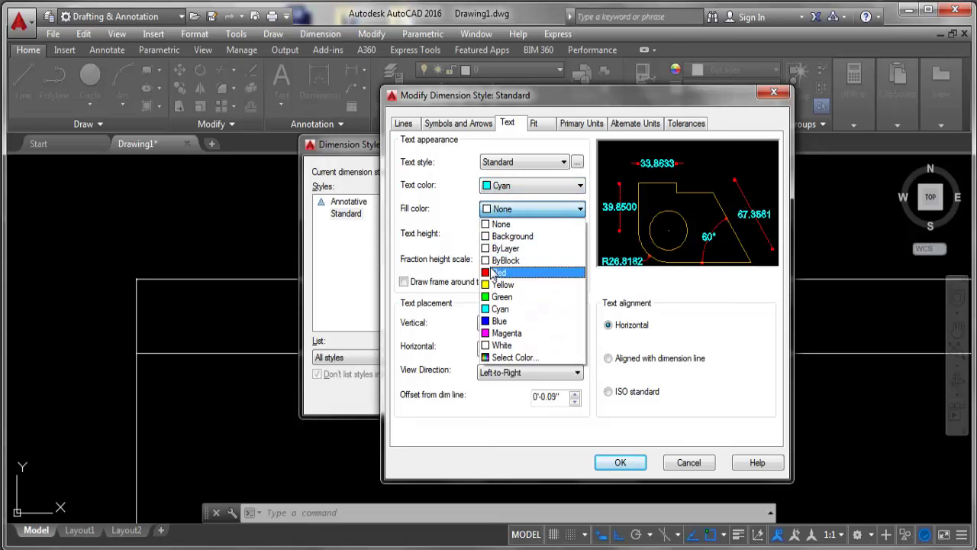
click(494, 271)
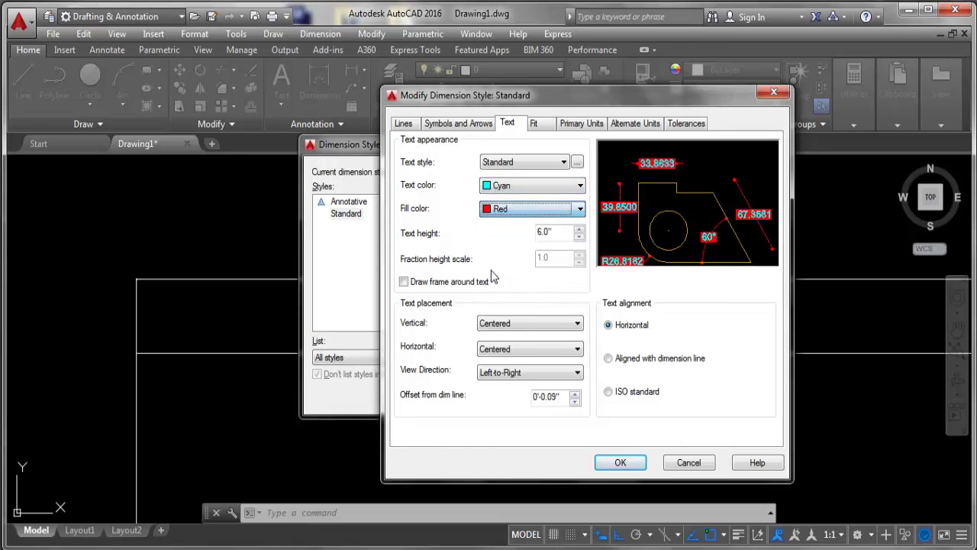
- Set primary units to Engineering with 0'-0.0" precision and save the Standard style
click(548, 127)
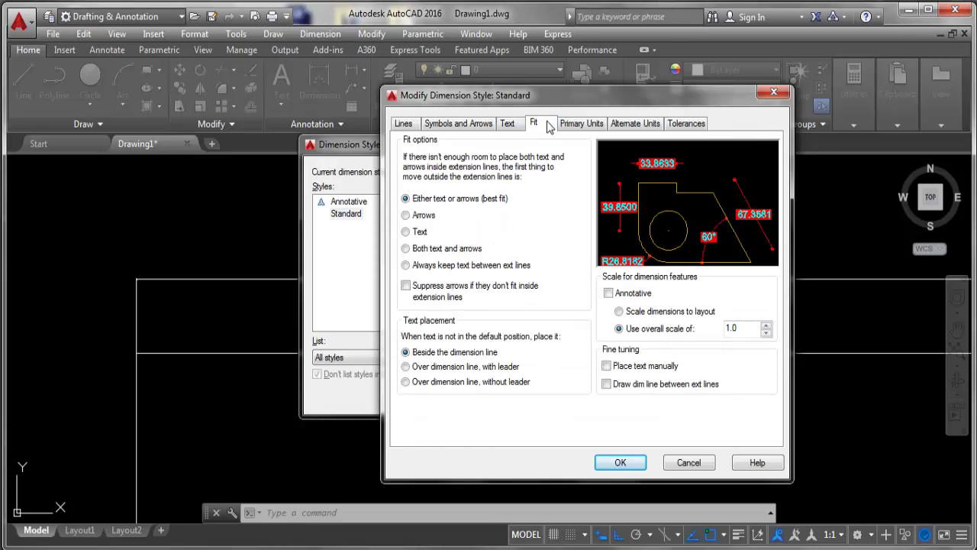
click(582, 127)
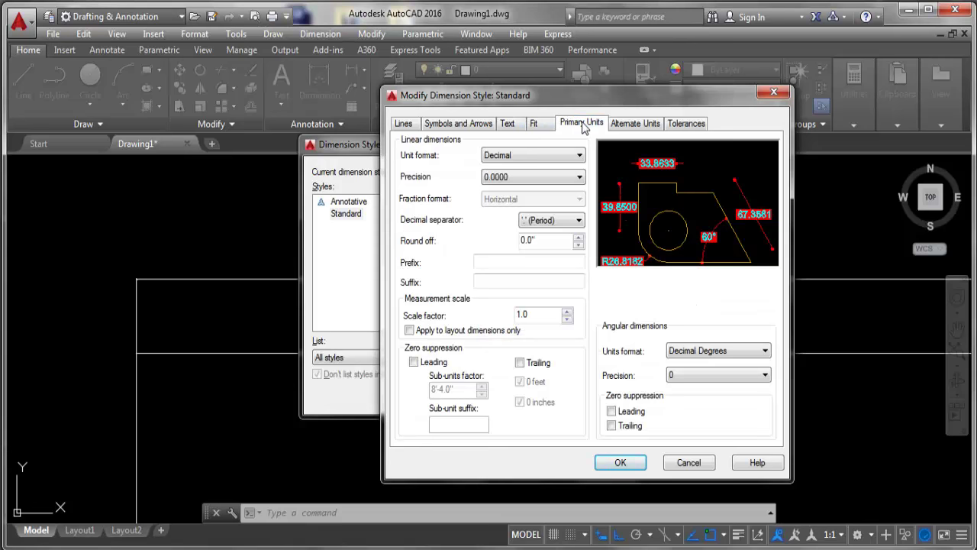
click(551, 156)
click(518, 188)
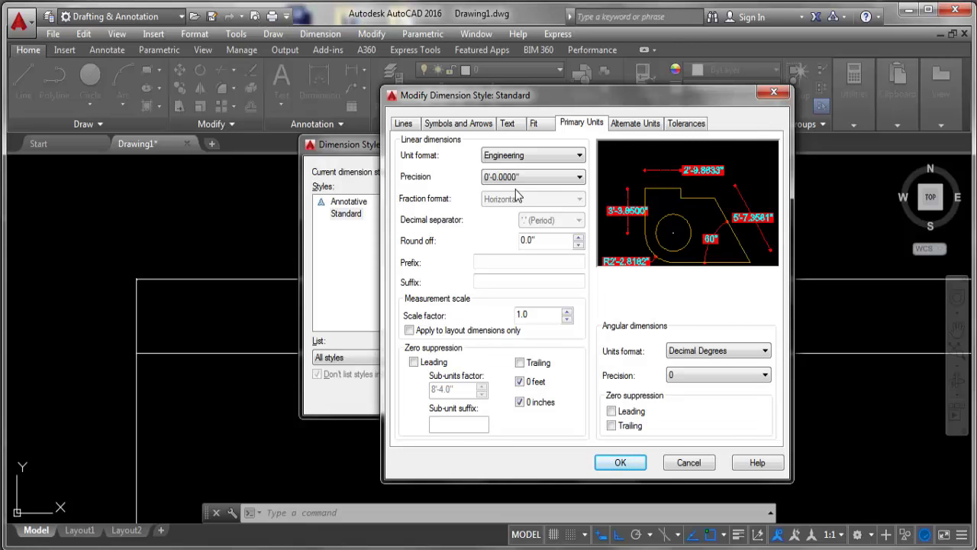
click(539, 177)
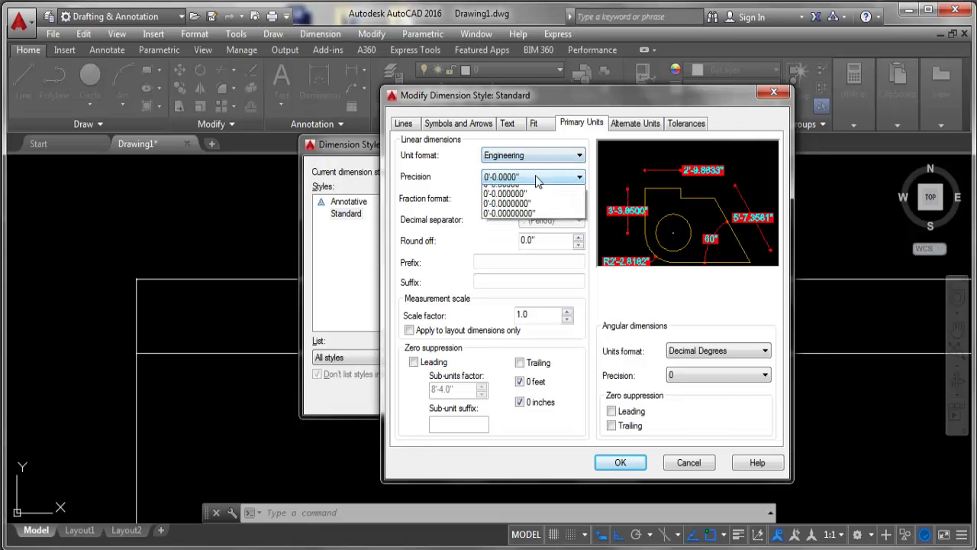
click(500, 200)
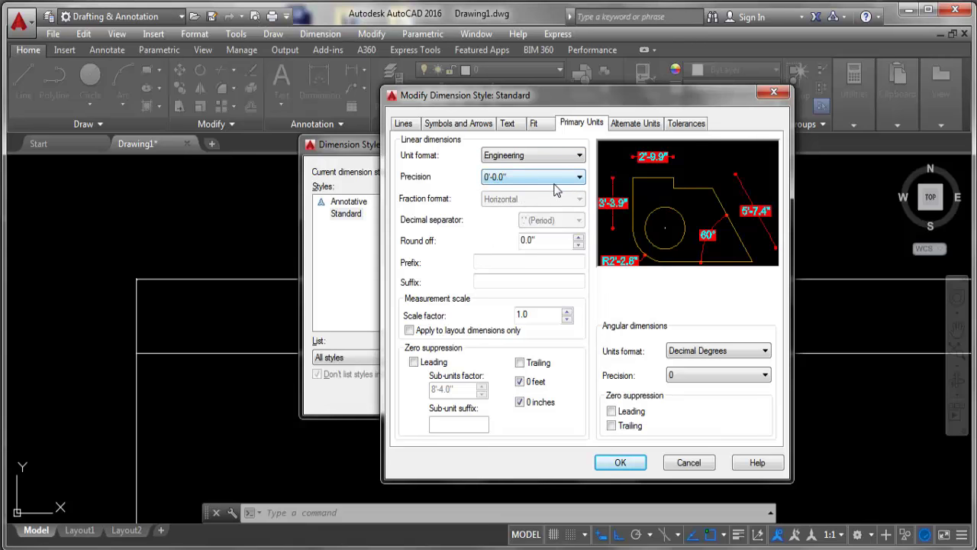
click(535, 177)
click(508, 201)
click(620, 463)
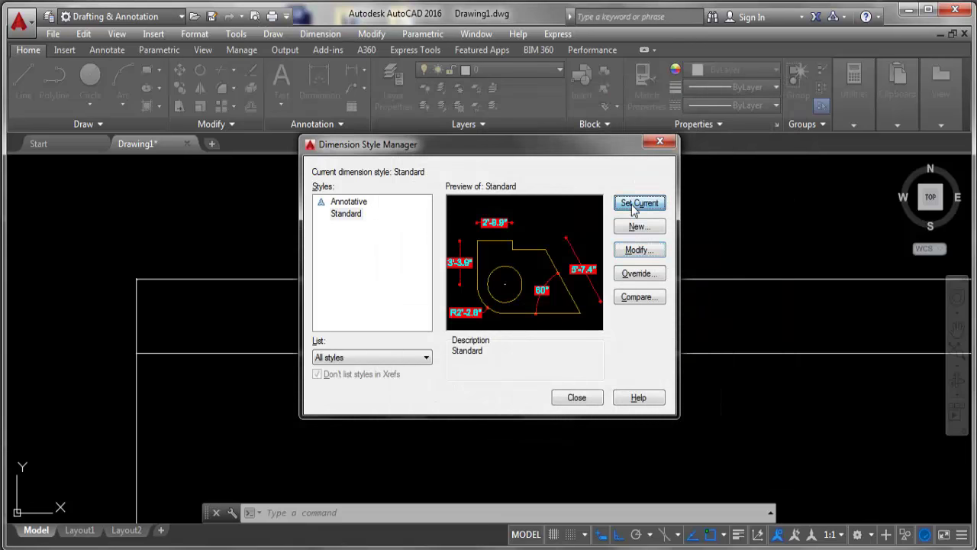
click(660, 143)
- Add a vertical 10' linear dimension on the square's right side
scroll(157, 271, down, 5)
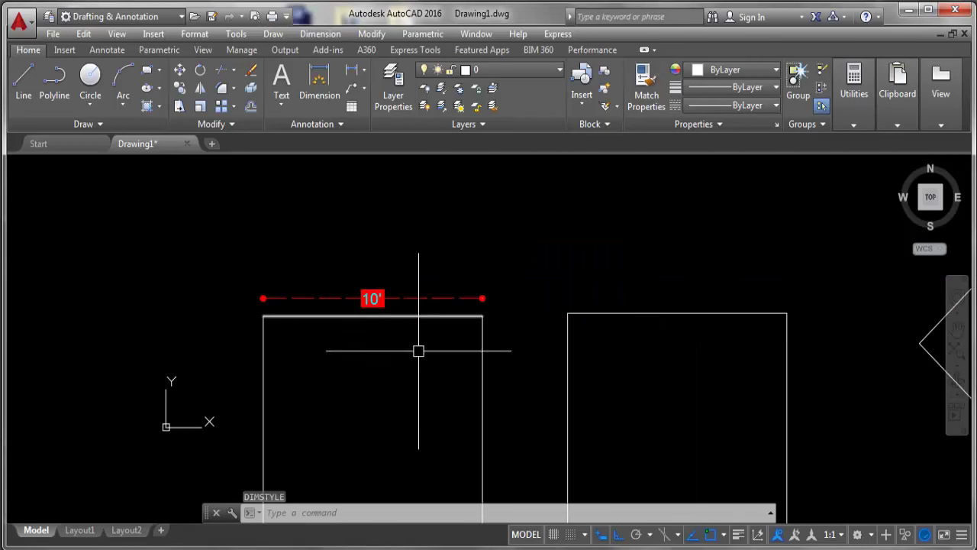
scroll(319, 306, up, 4)
scroll(206, 256, down, 4)
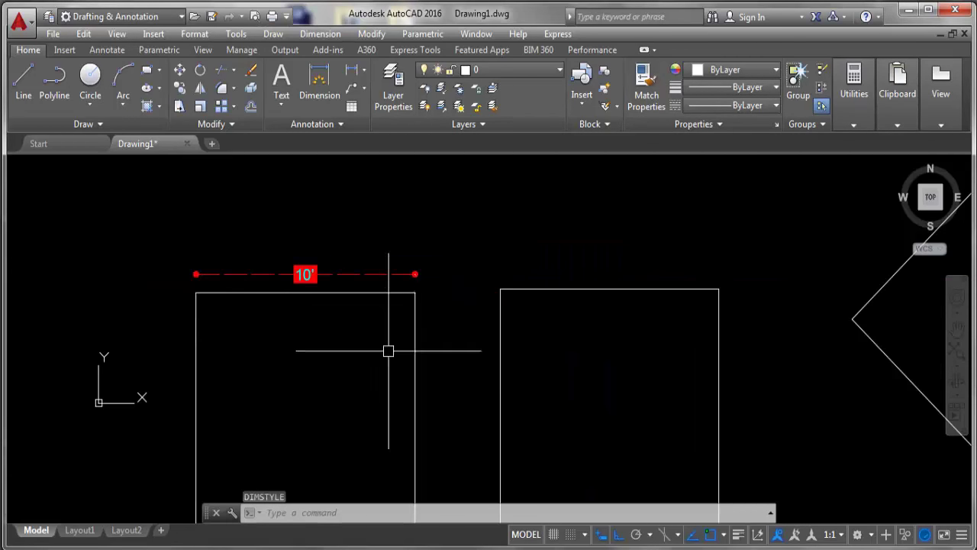
click(351, 70)
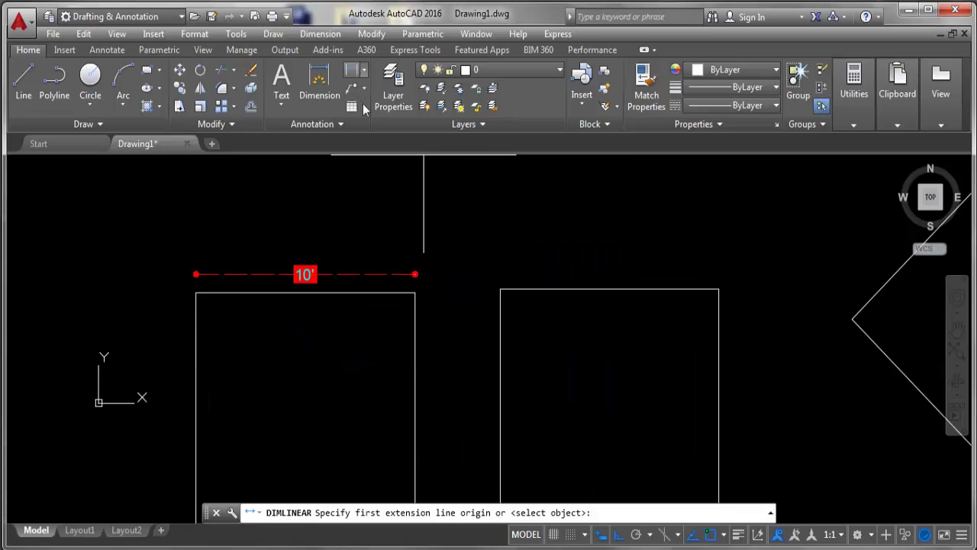
middle_drag(419, 341, 368, 256)
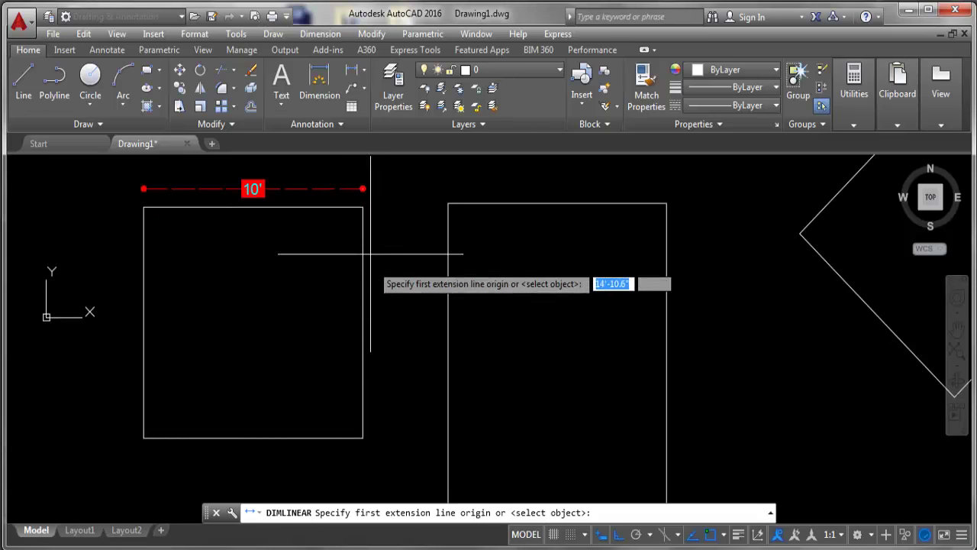
click(362, 206)
click(362, 438)
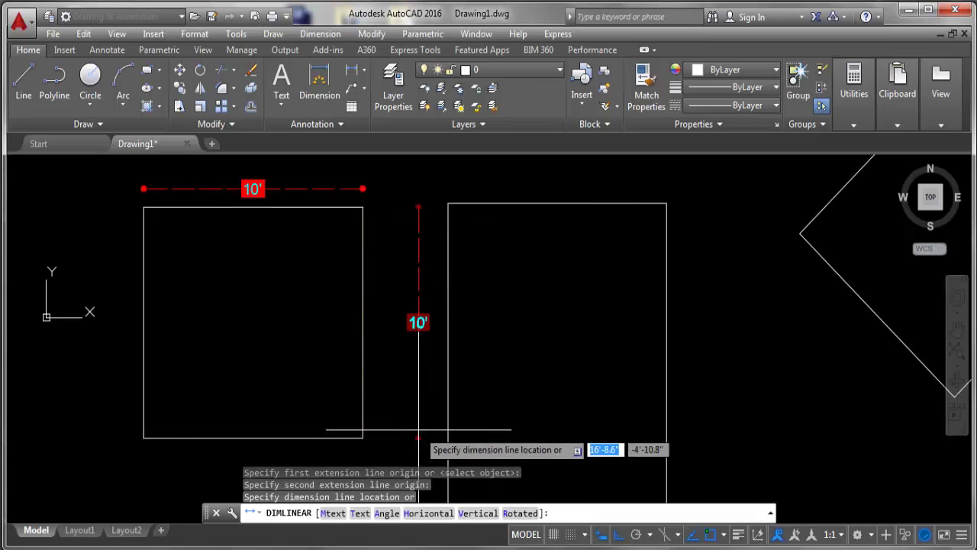
click(402, 425)
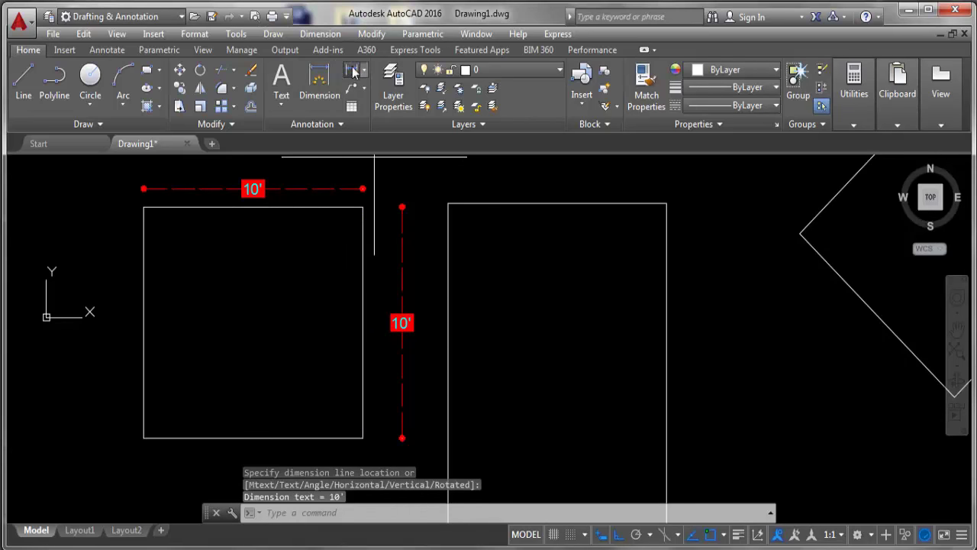
- Dimension the rectangle with a 10' width above and 15' height on its right
key(Return)
click(448, 204)
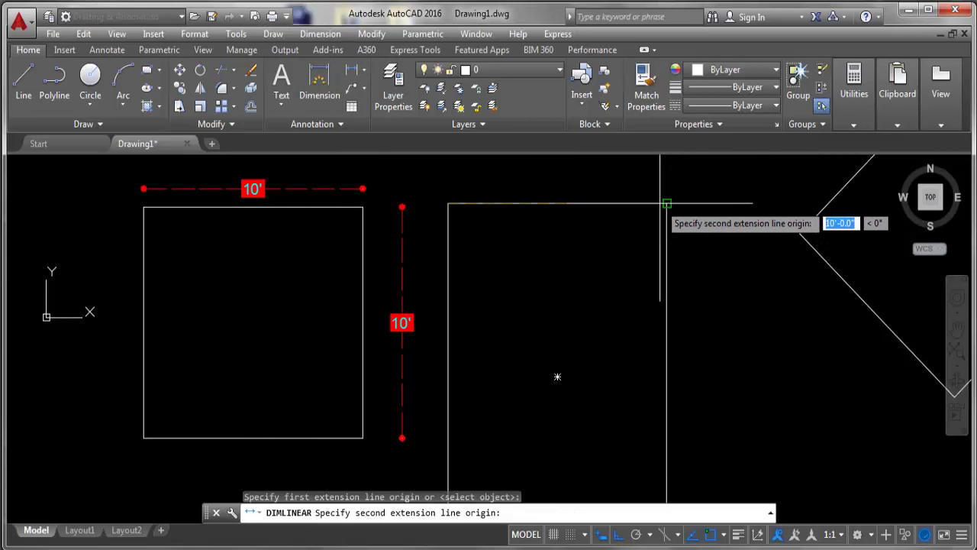
click(666, 204)
click(649, 175)
scroll(454, 250, down, 4)
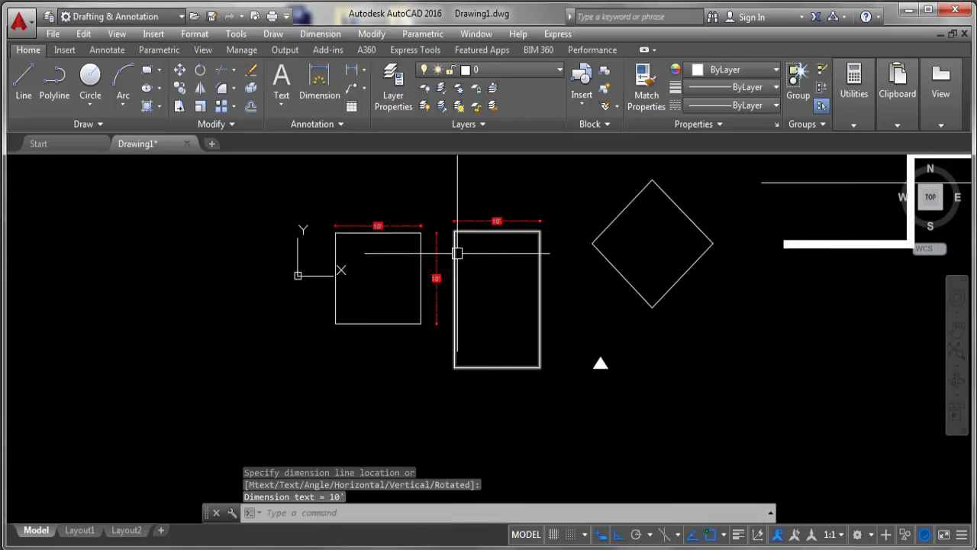
scroll(541, 247, up, 2)
key(Return)
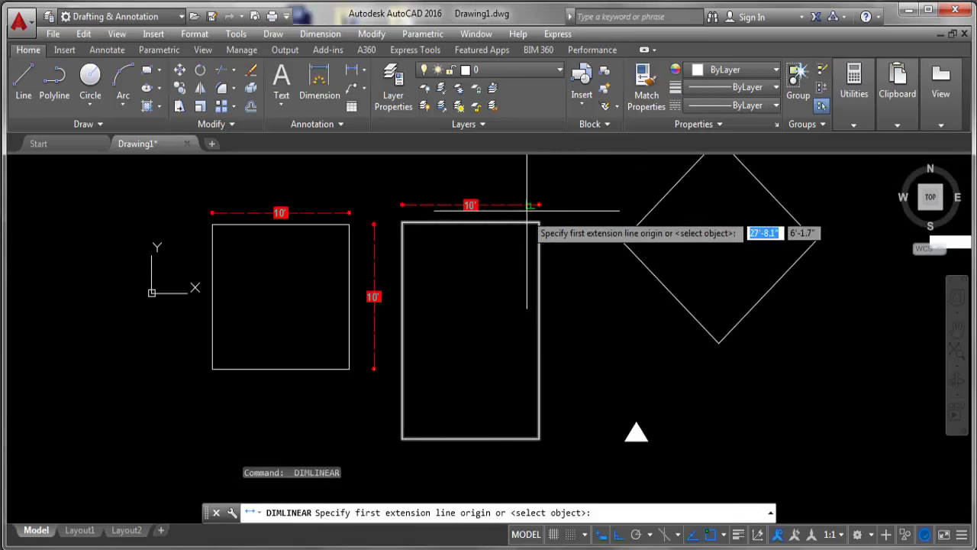
click(538, 222)
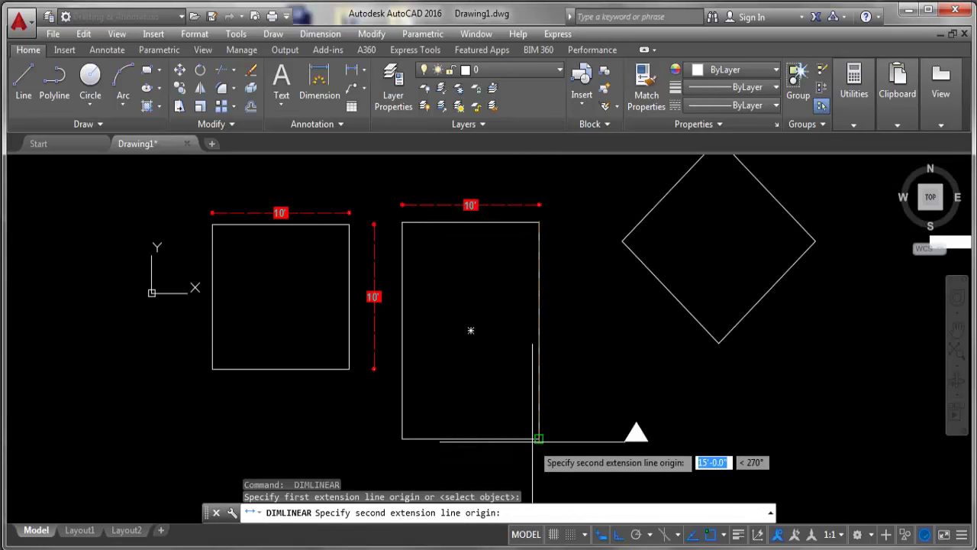
click(539, 439)
click(578, 417)
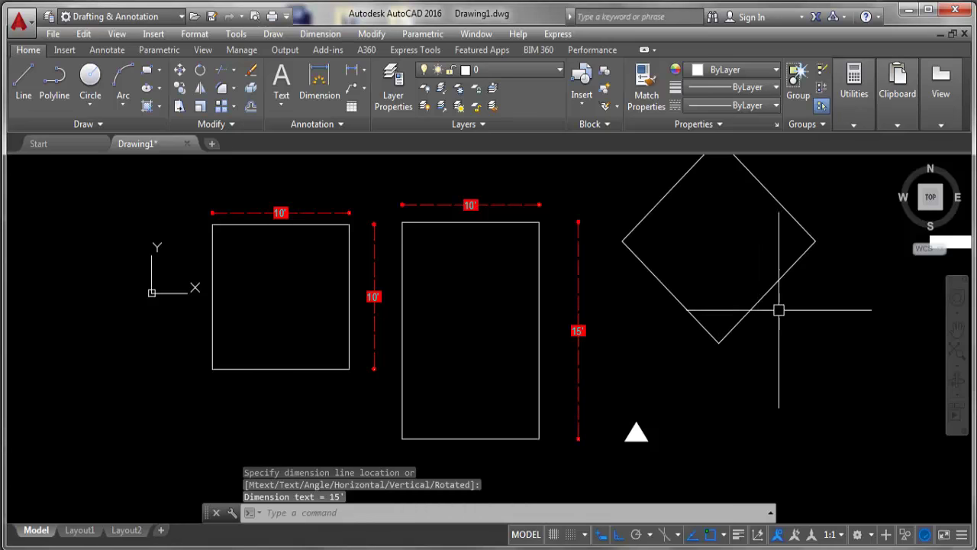
middle_drag(776, 336, 739, 364)
scroll(572, 328, down, 2)
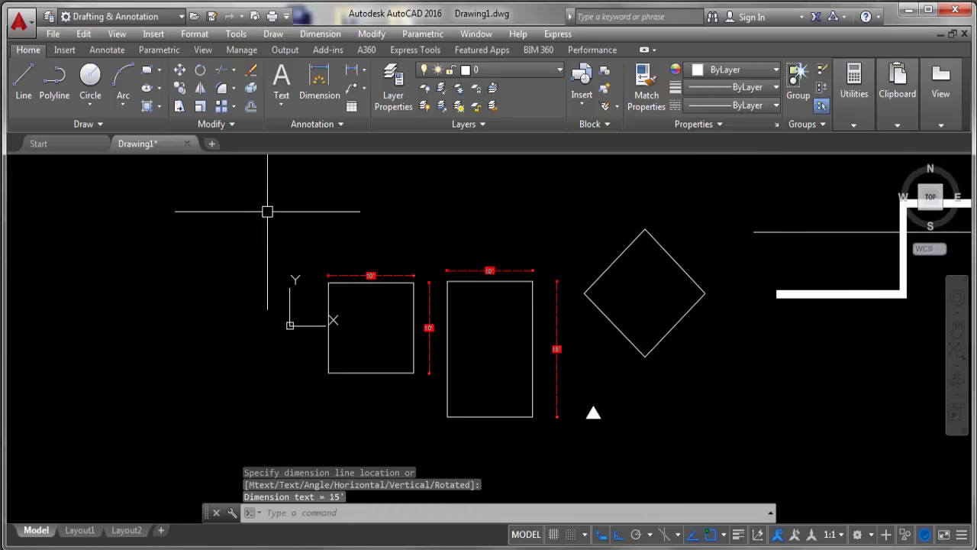
scroll(341, 295, up, 2)
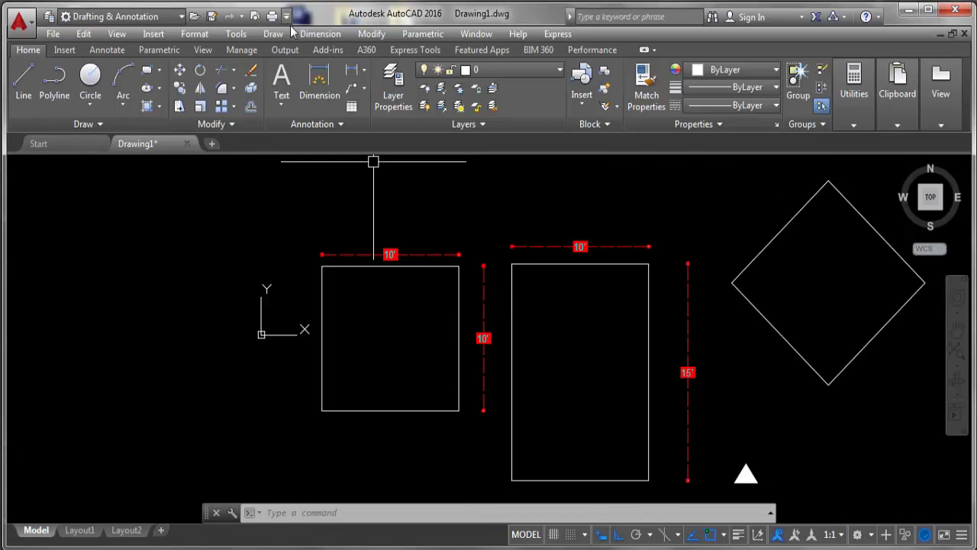
click(321, 33)
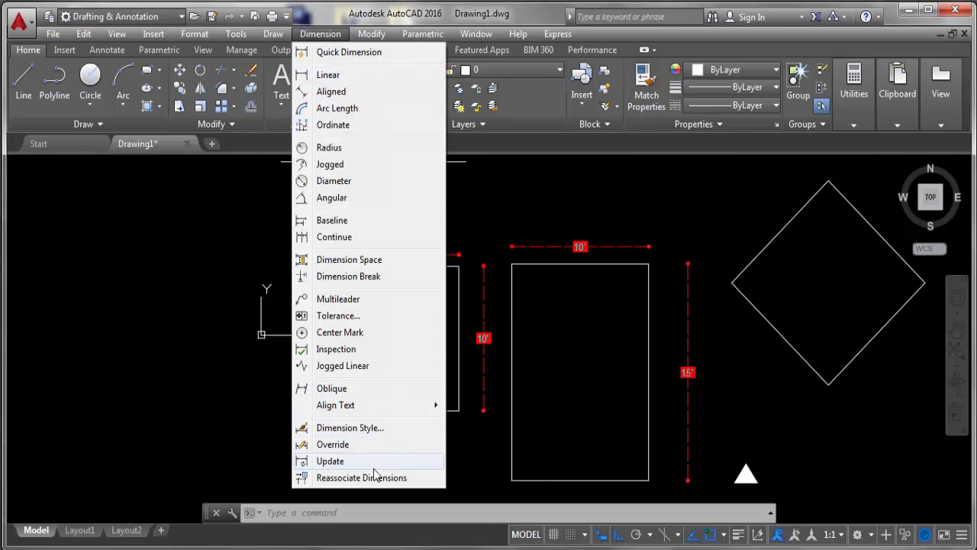
click(179, 305)
click(176, 222)
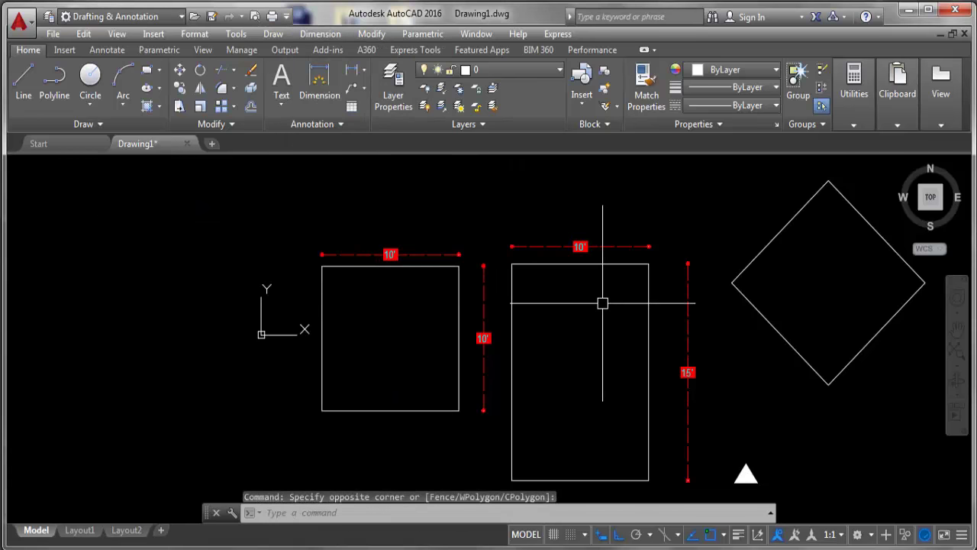